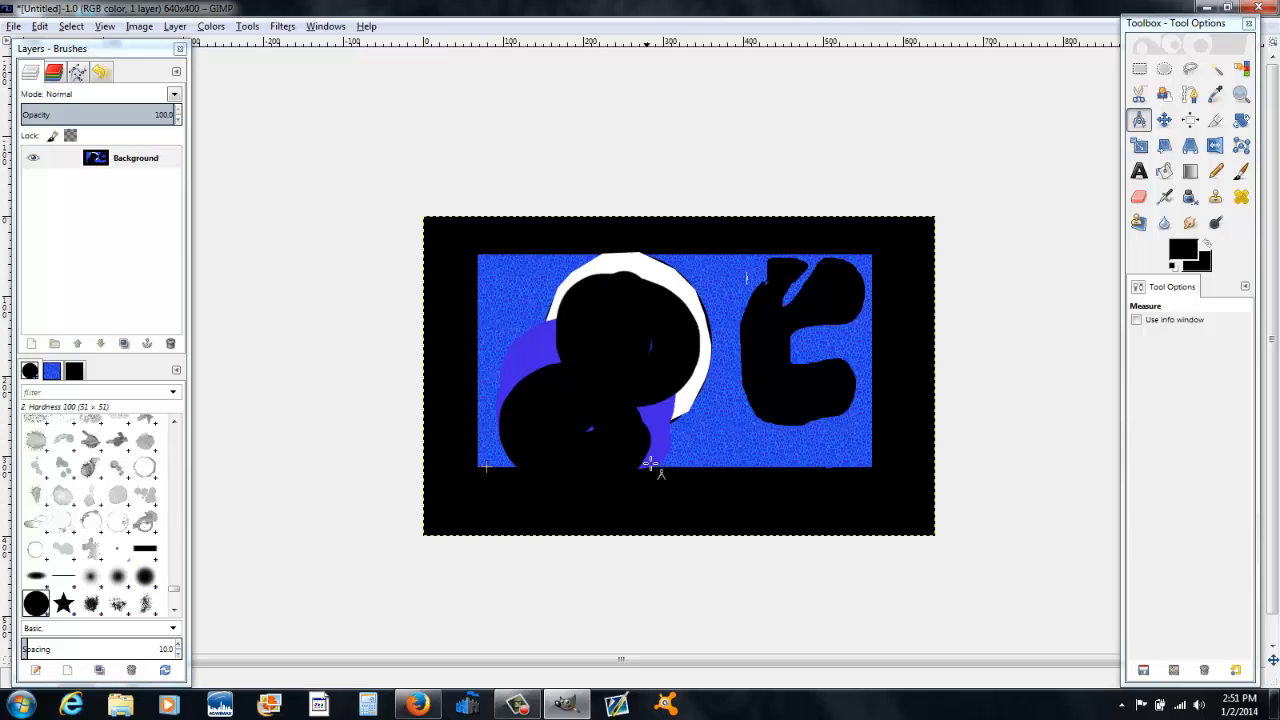
Step: Measure the length of the blue area's bottom edge with the Measure tool
drag(484, 468, 493, 472)
drag(572, 468, 843, 469)
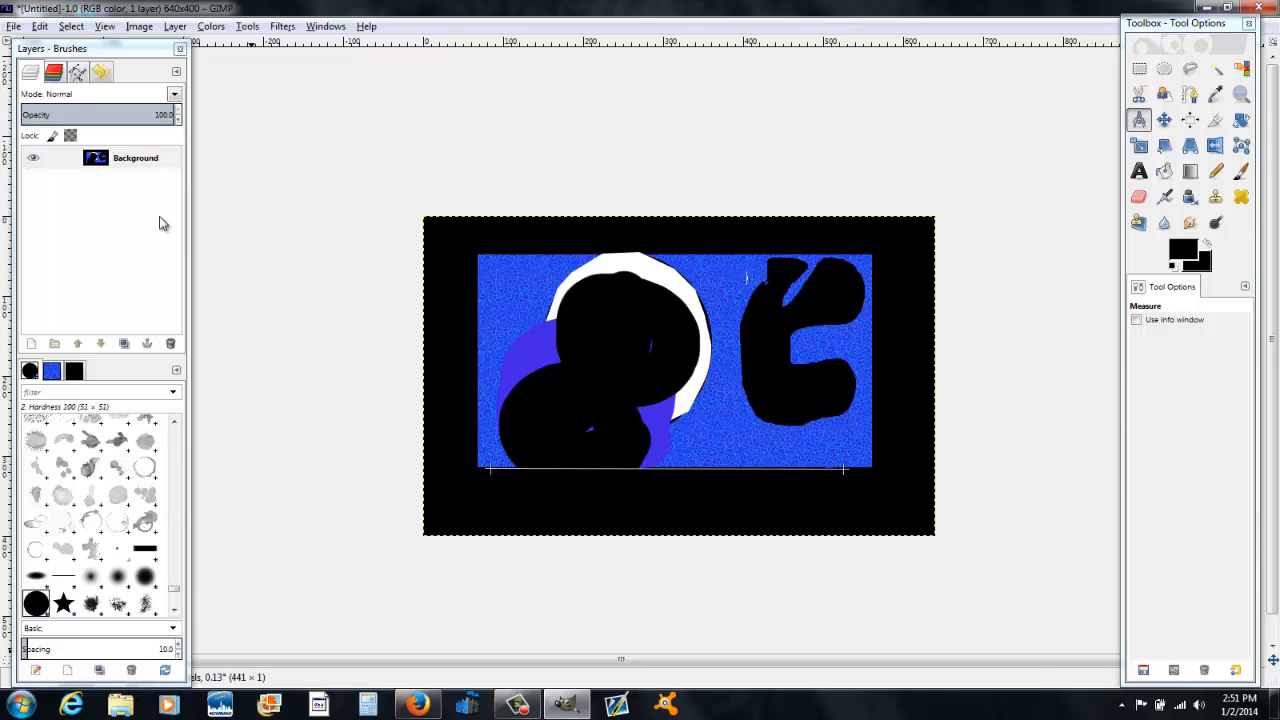
mouse_move(128, 52)
mouse_down()
mouse_move(254, 44)
mouse_move(148, 18)
mouse_up()
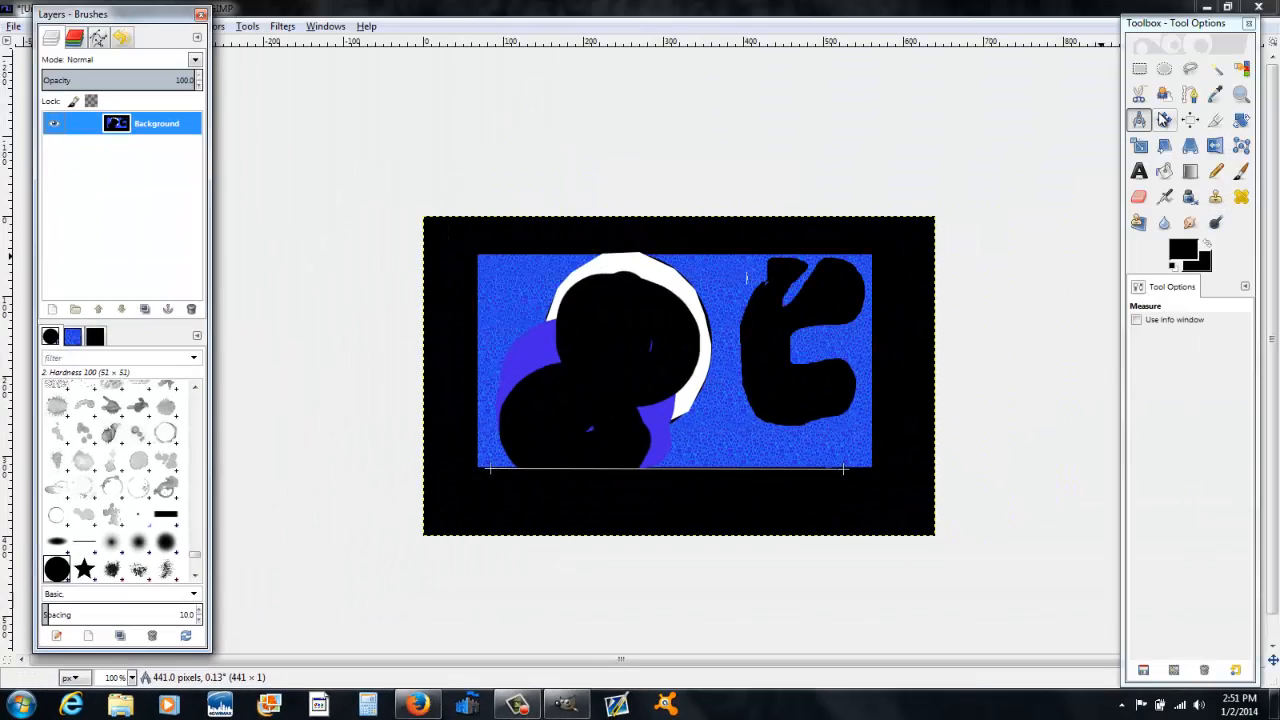
Step: Move the layer slightly to the left with the Move tool
click(1164, 119)
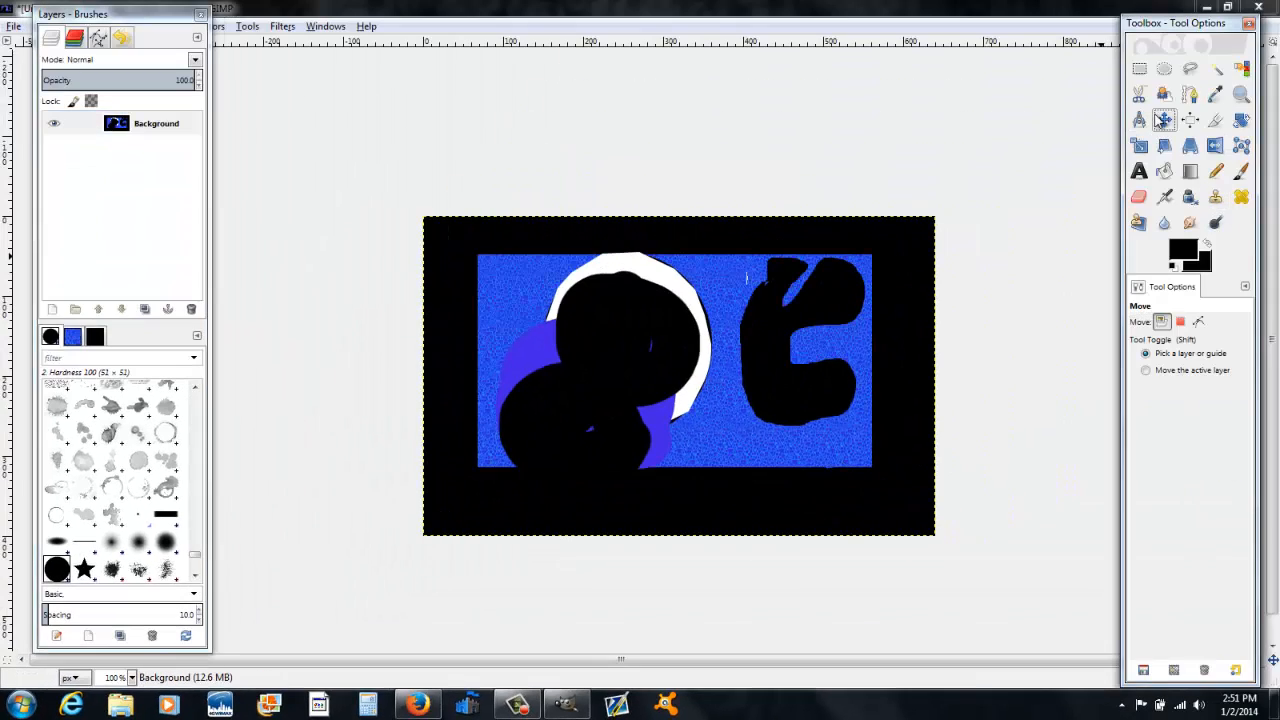
drag(769, 346, 507, 489)
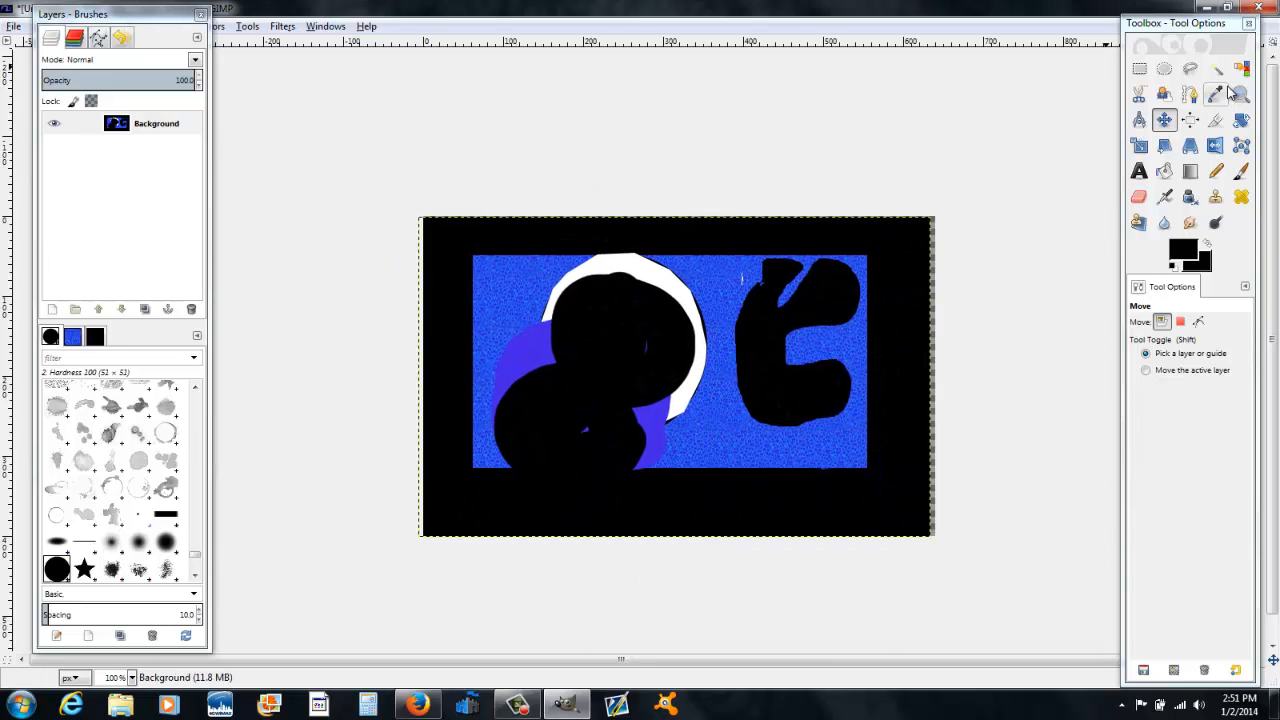
Step: Align the layer to the horizontal centre and the bottom with the Align tool
click(1190, 121)
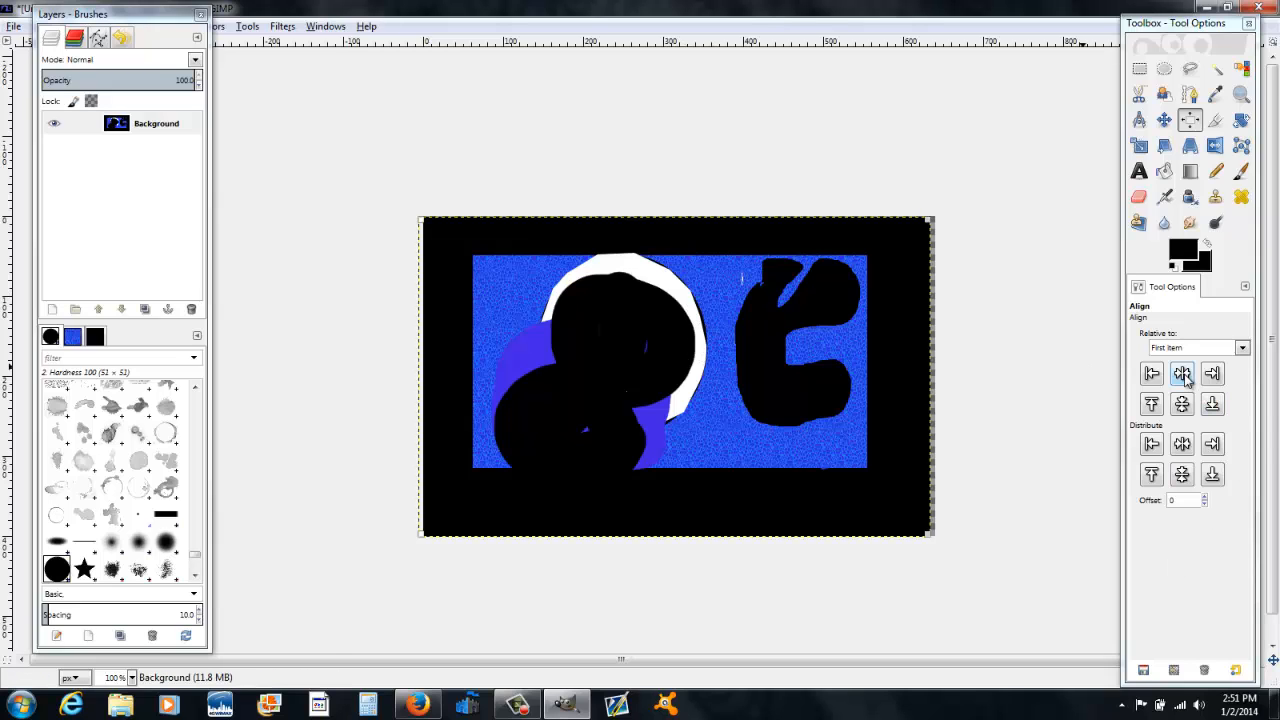
click(1183, 375)
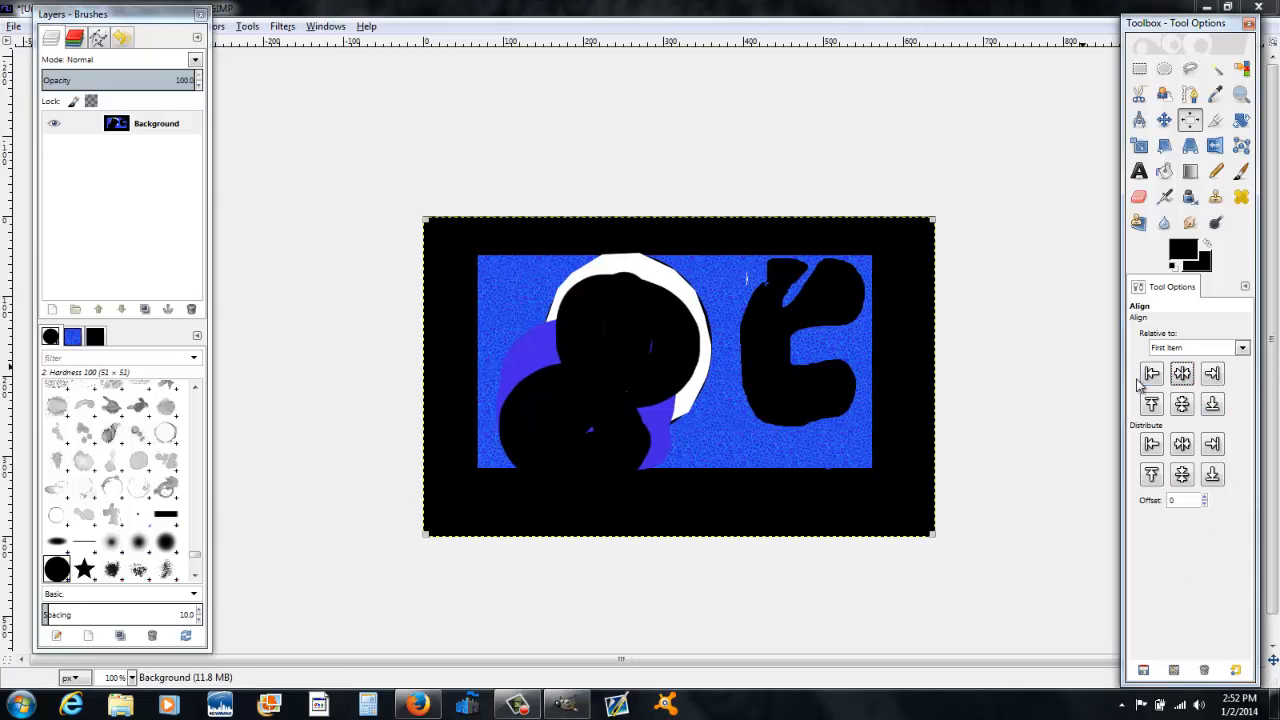
click(1212, 405)
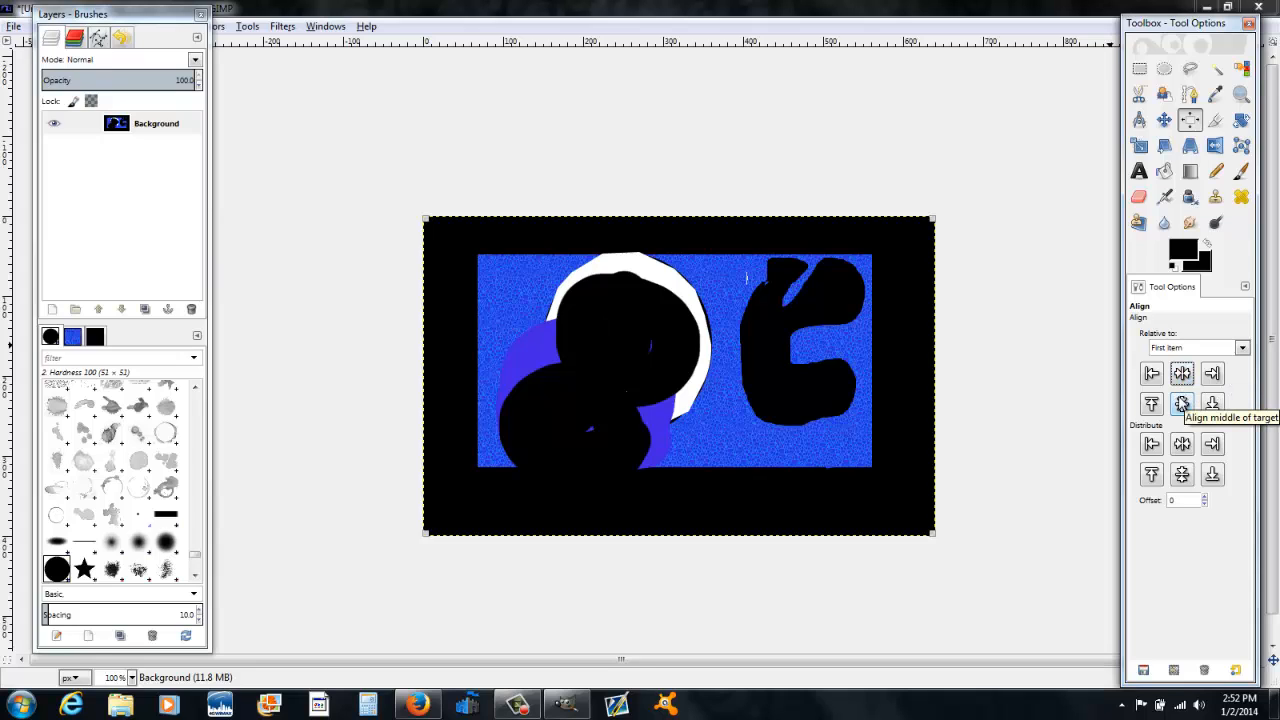
Step: Crop the image to roughly the blue area with the Crop tool
click(1216, 121)
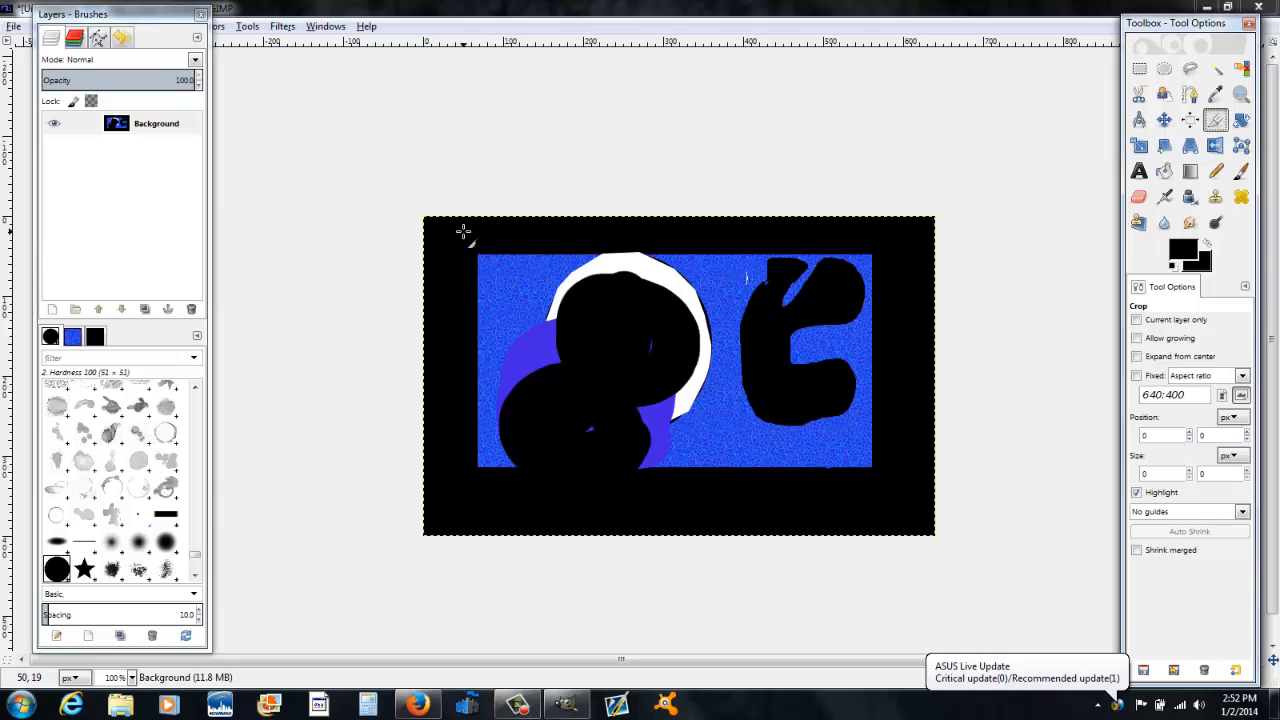
drag(458, 249, 884, 481)
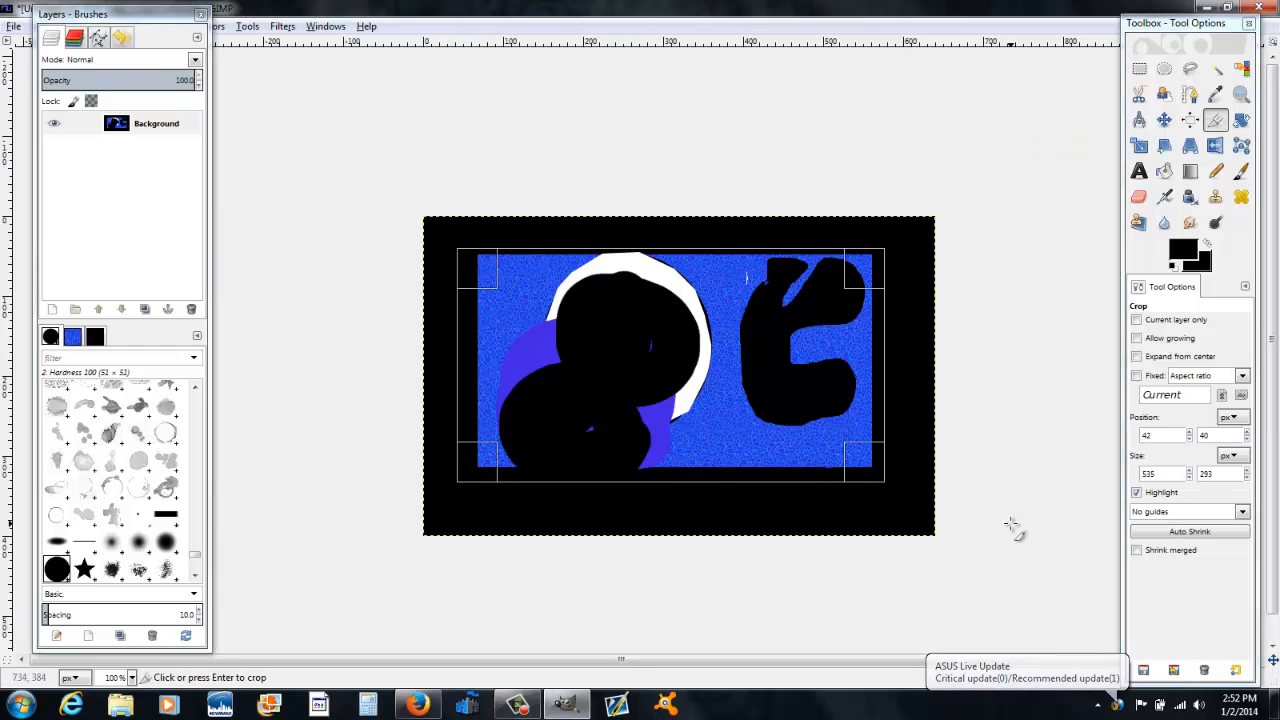
click(757, 346)
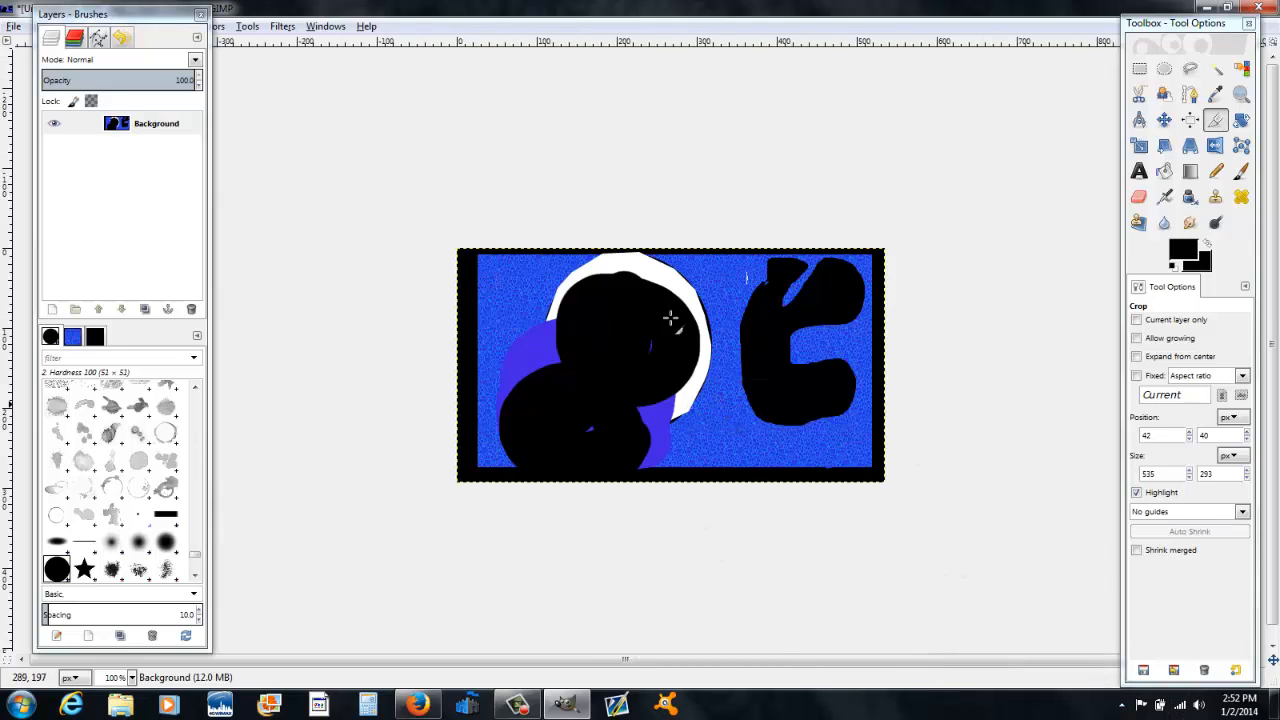
Step: Crop the image again from the left side, then undo the cropping
drag(511, 246, 1088, 703)
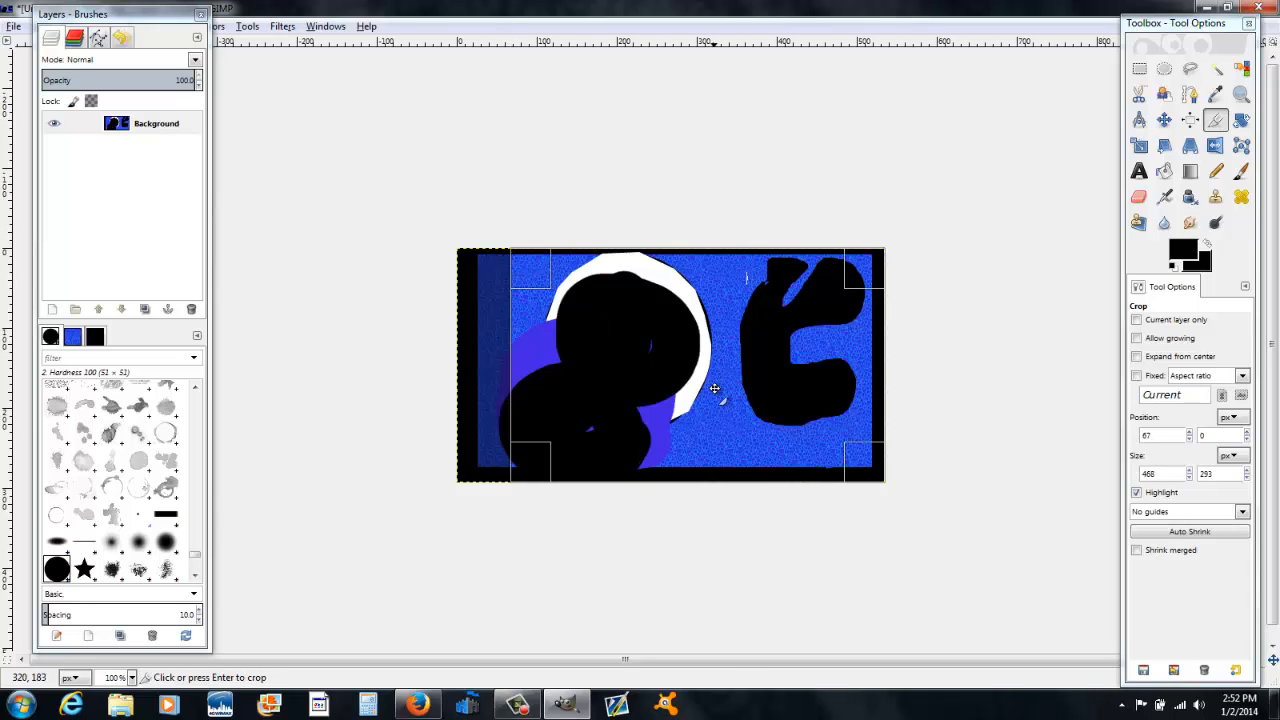
click(714, 388)
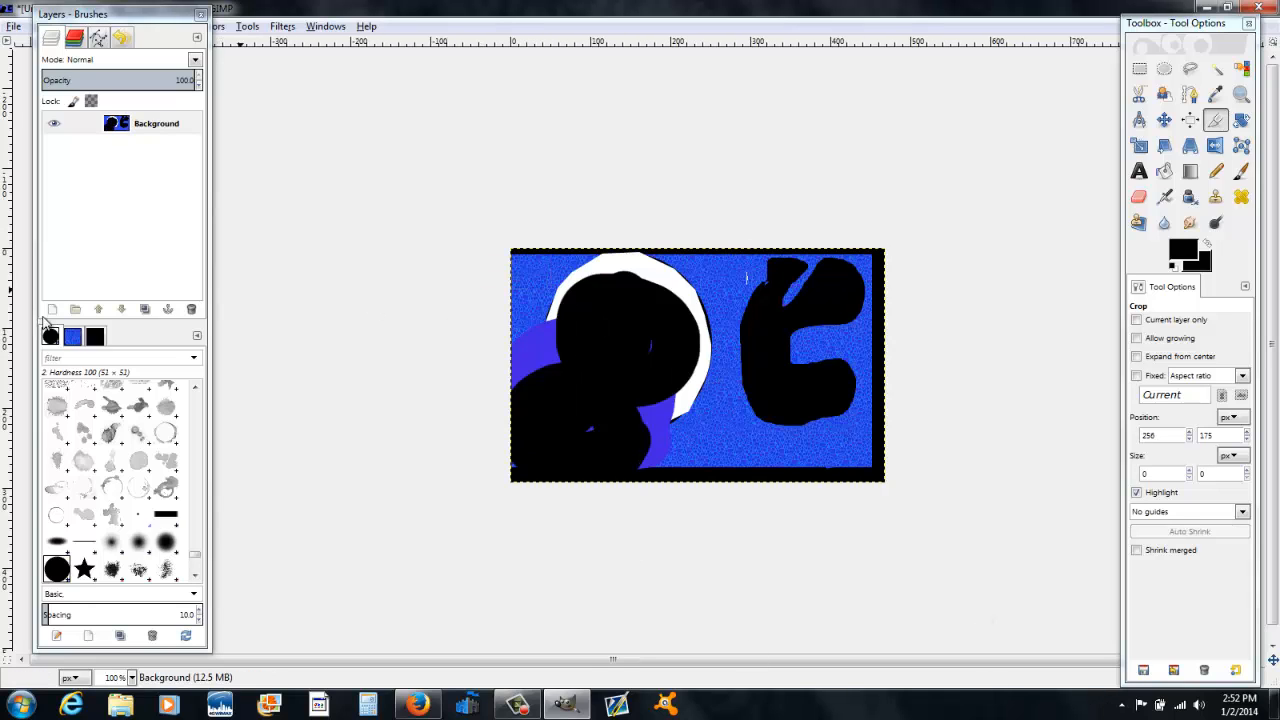
key(ctrl+z)
Step: Rotate the layer with the Rotate tool
click(1239, 122)
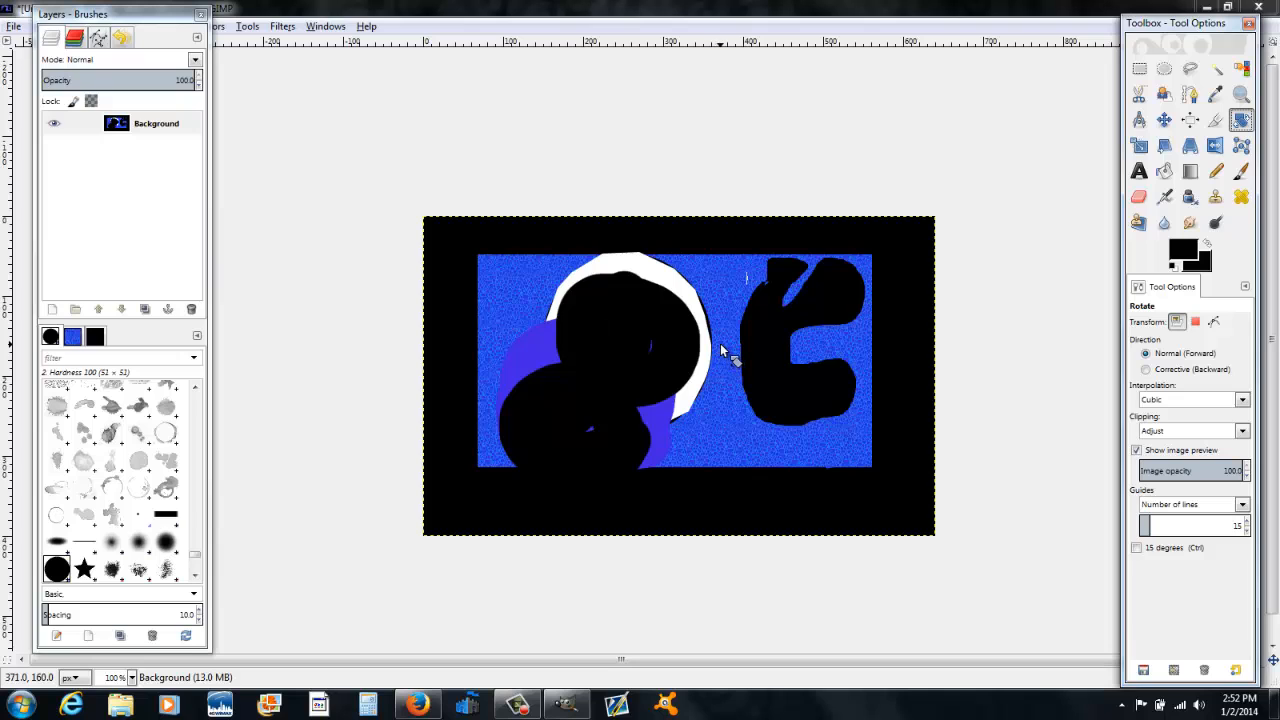
key(Tab)
click(720, 350)
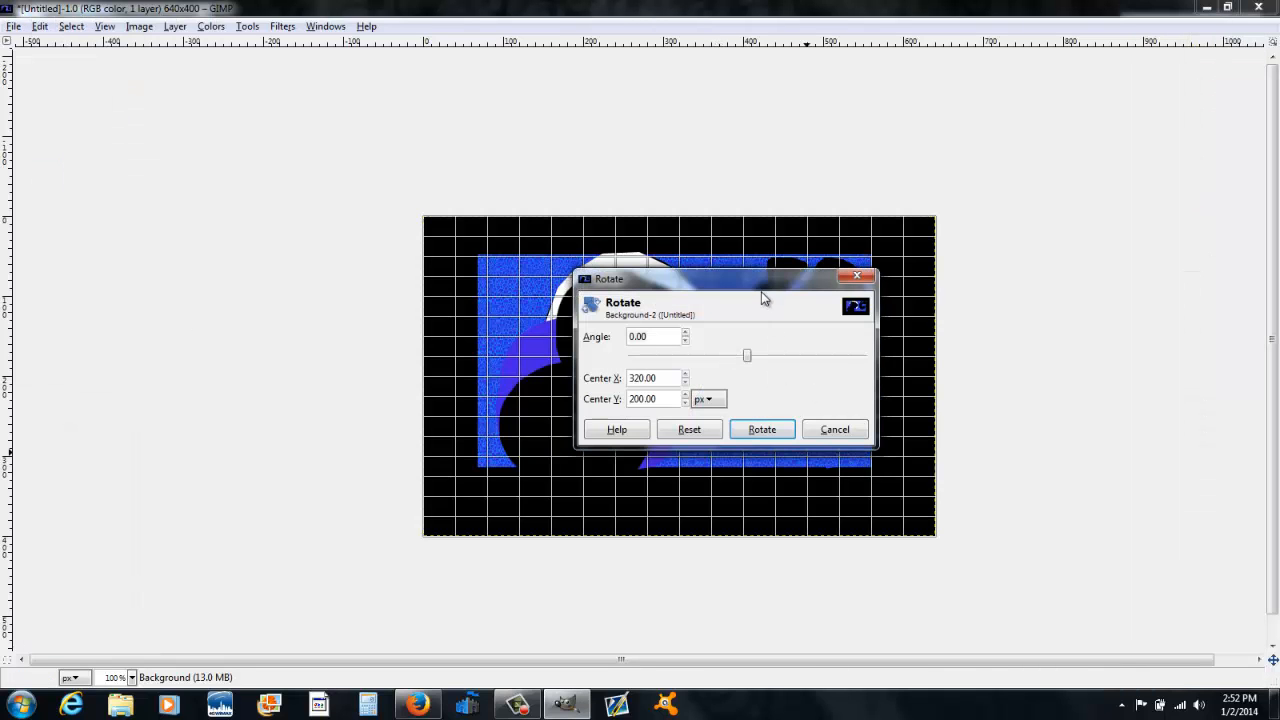
drag(761, 291, 274, 146)
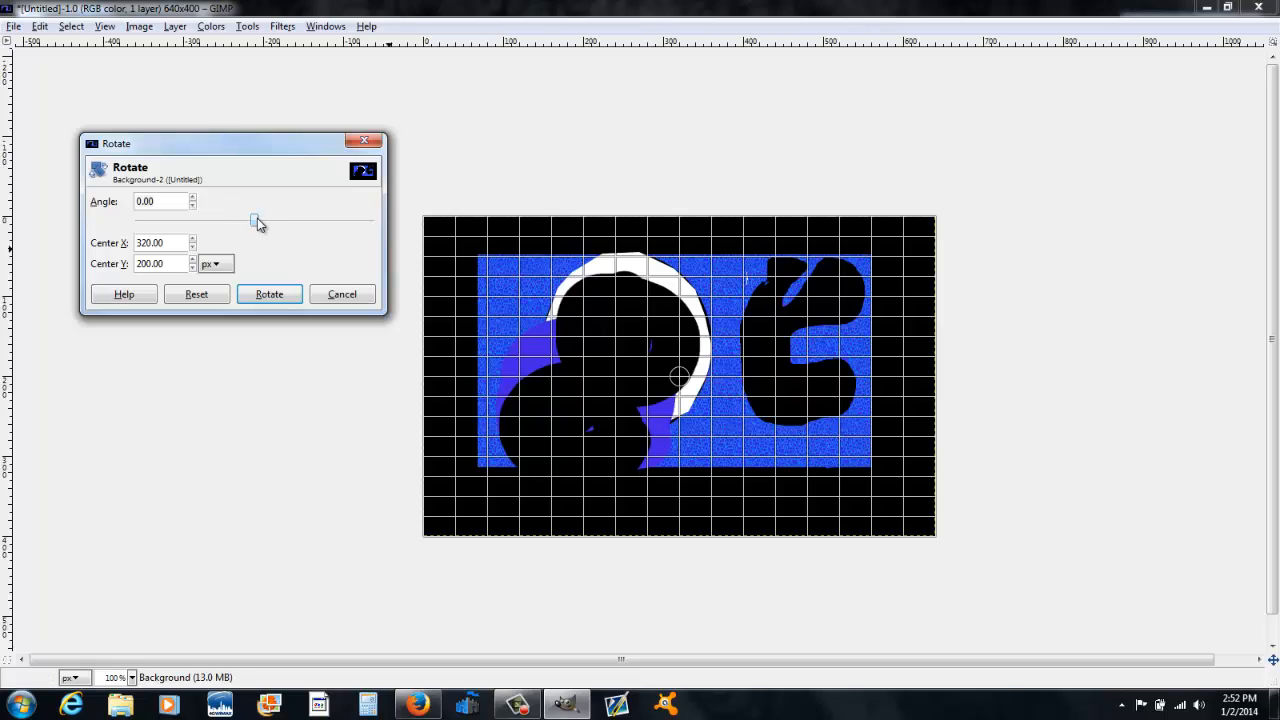
mouse_move(254, 225)
mouse_down()
mouse_move(157, 232)
mouse_move(250, 234)
mouse_up()
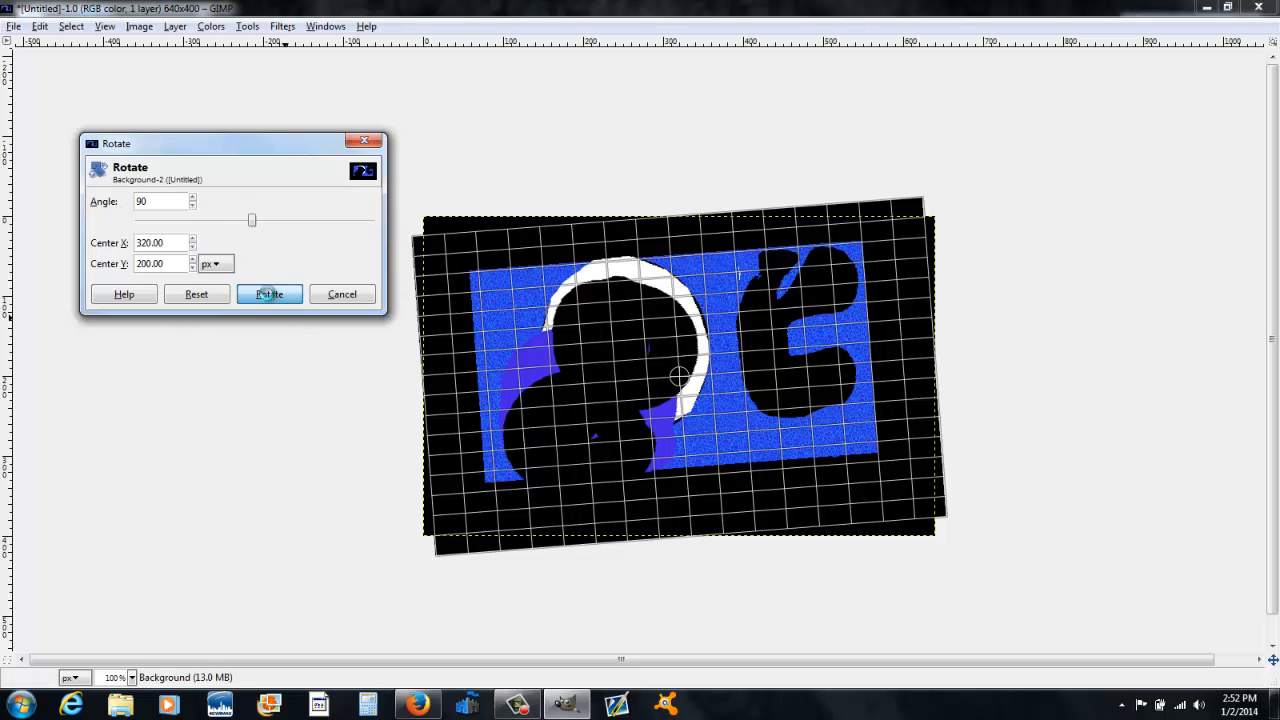
click(269, 294)
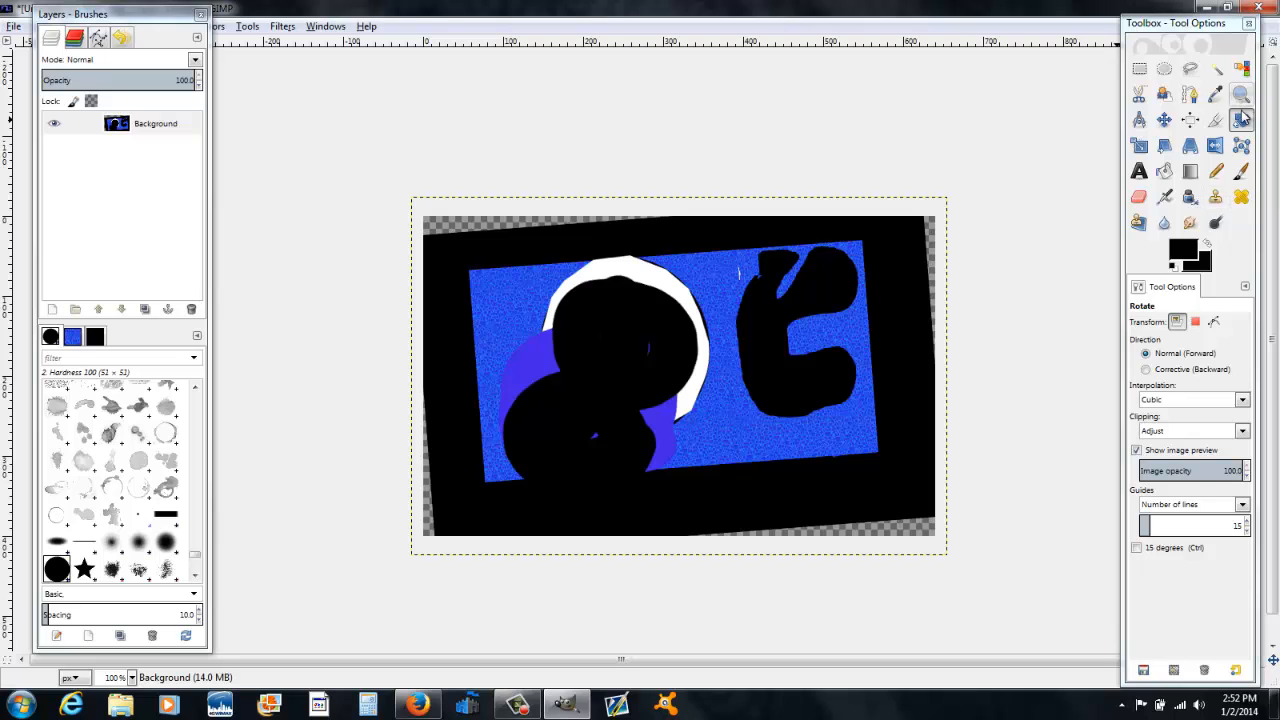
click(622, 472)
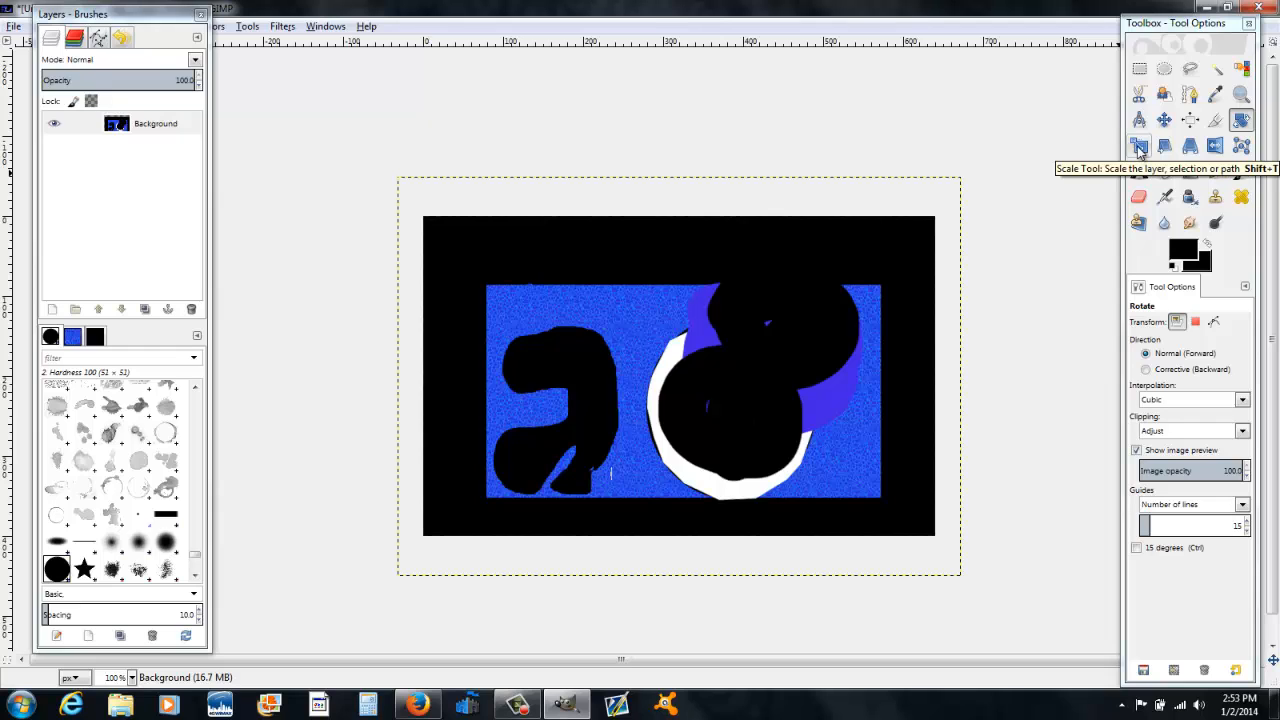
Step: Scale the layer up to 962 × 713 pixels with the Scale tool, keeping the aspect ratio
click(1139, 146)
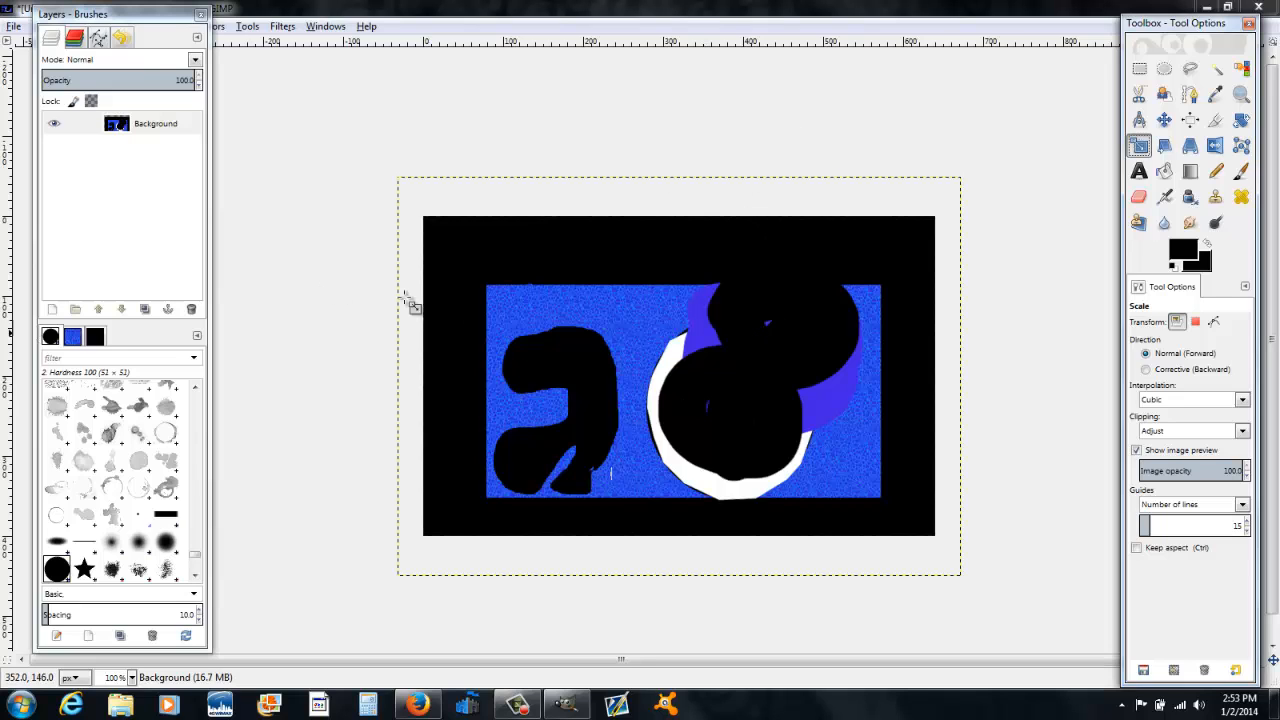
click(653, 335)
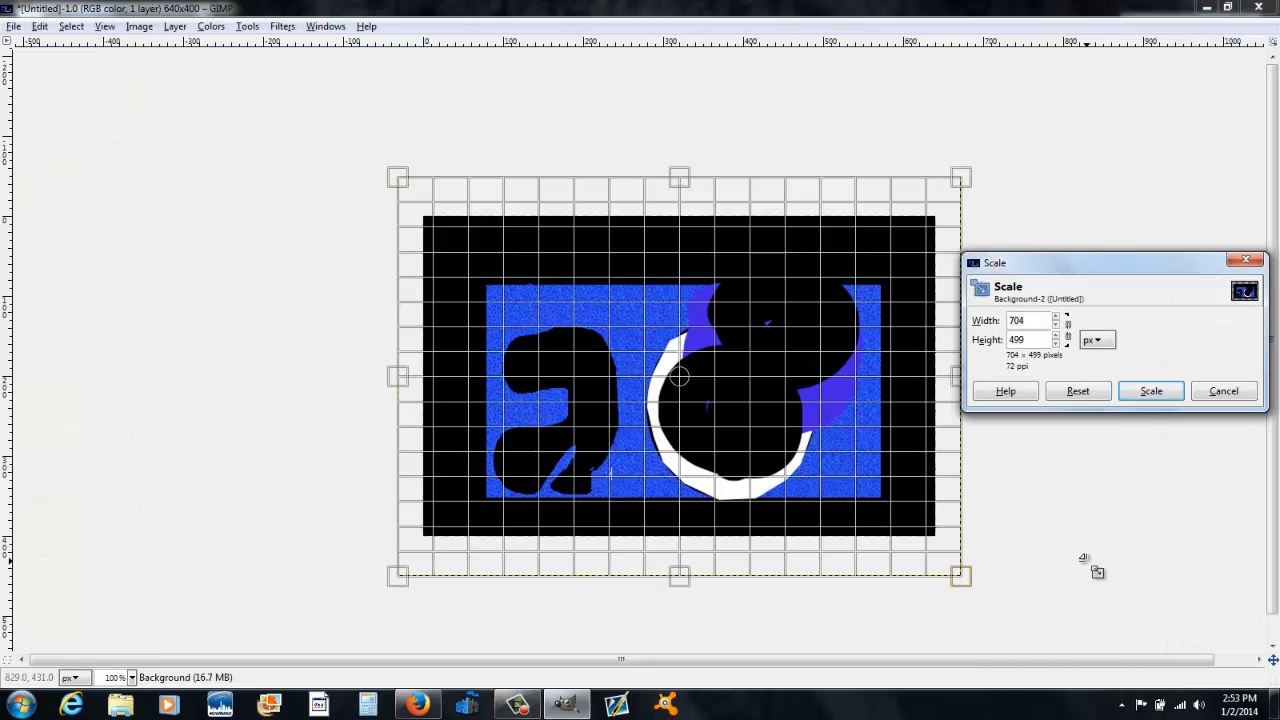
click(966, 588)
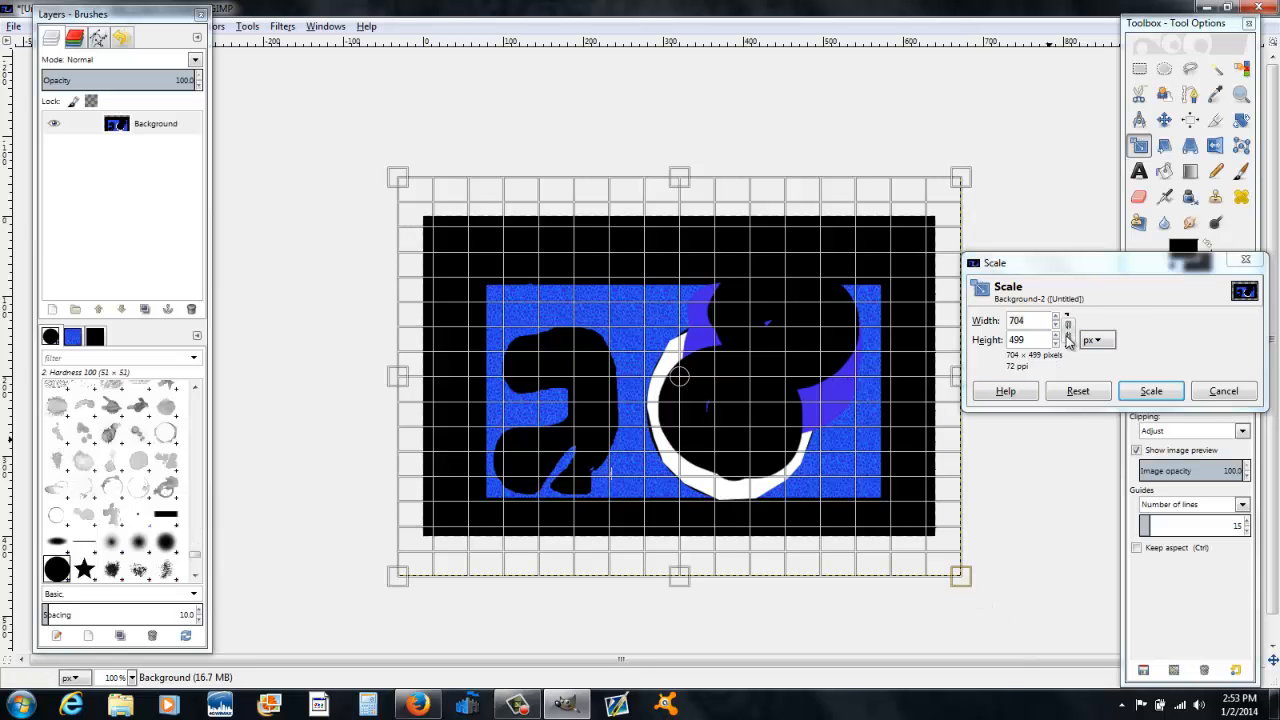
click(1068, 328)
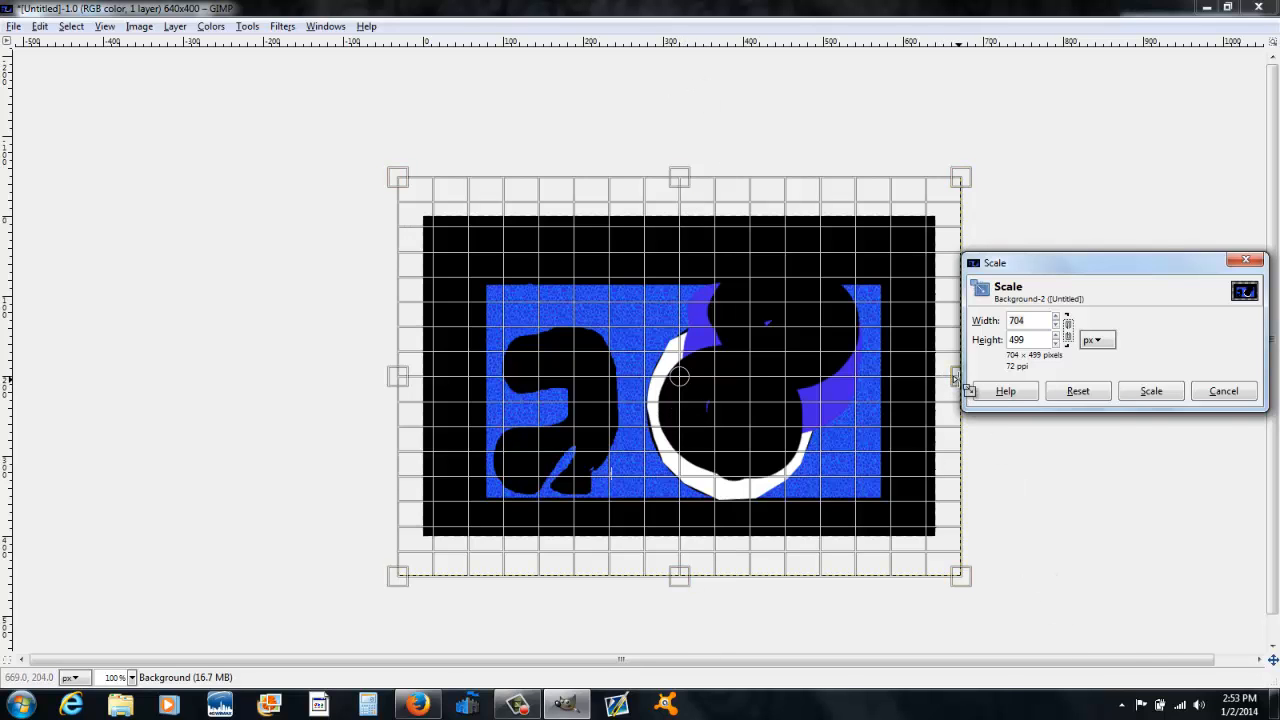
drag(958, 573, 896, 562)
drag(900, 362, 958, 392)
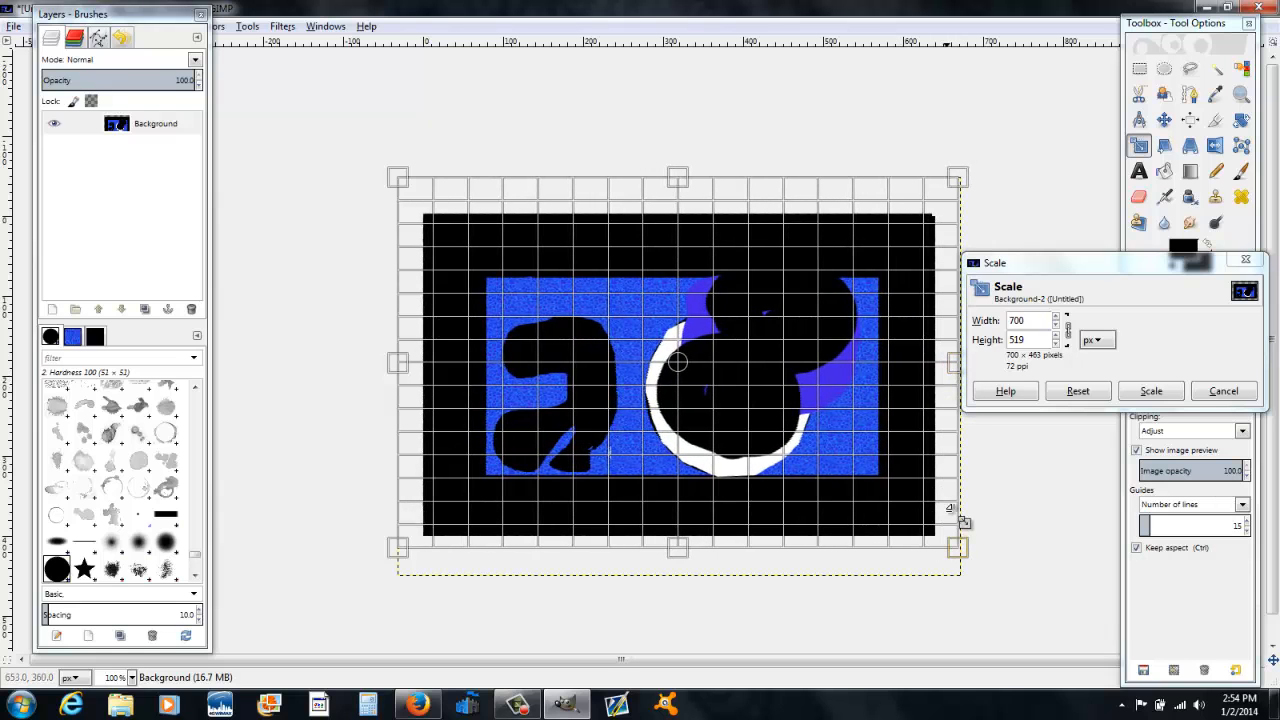
drag(966, 554, 968, 606)
mouse_move(955, 383)
mouse_down()
mouse_move(985, 385)
mouse_move(958, 404)
mouse_up()
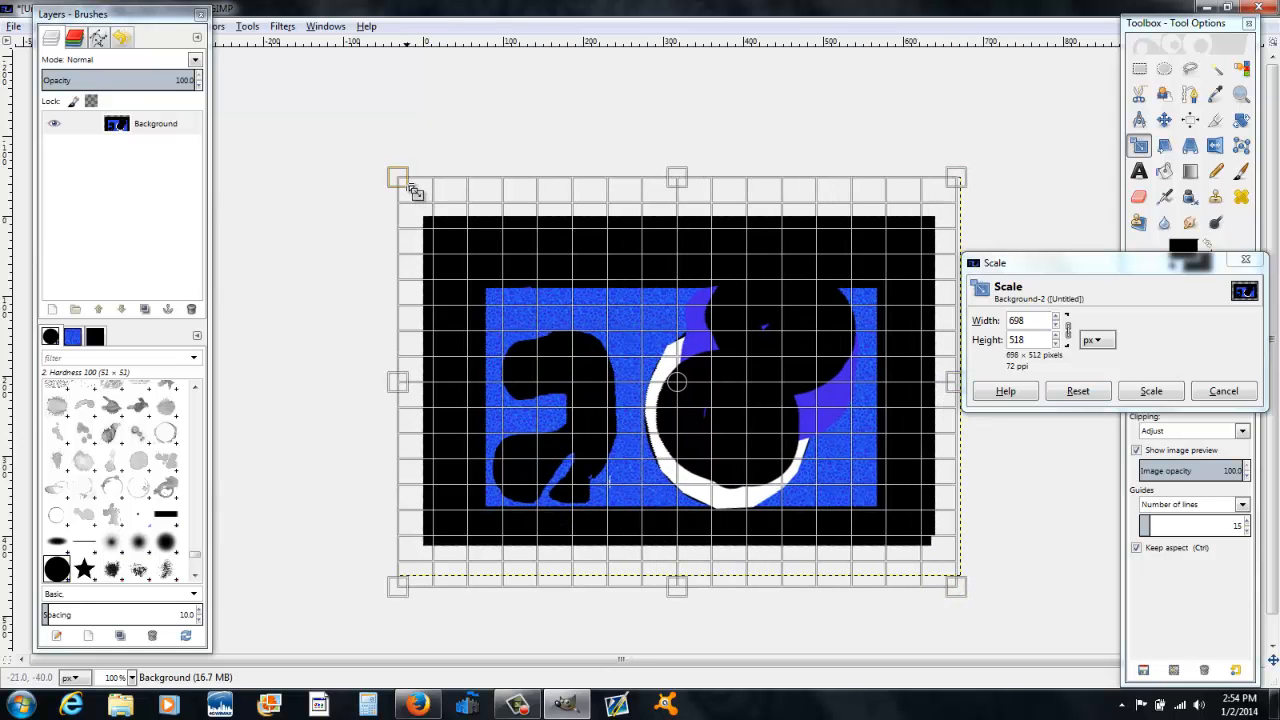
drag(413, 190, 226, 60)
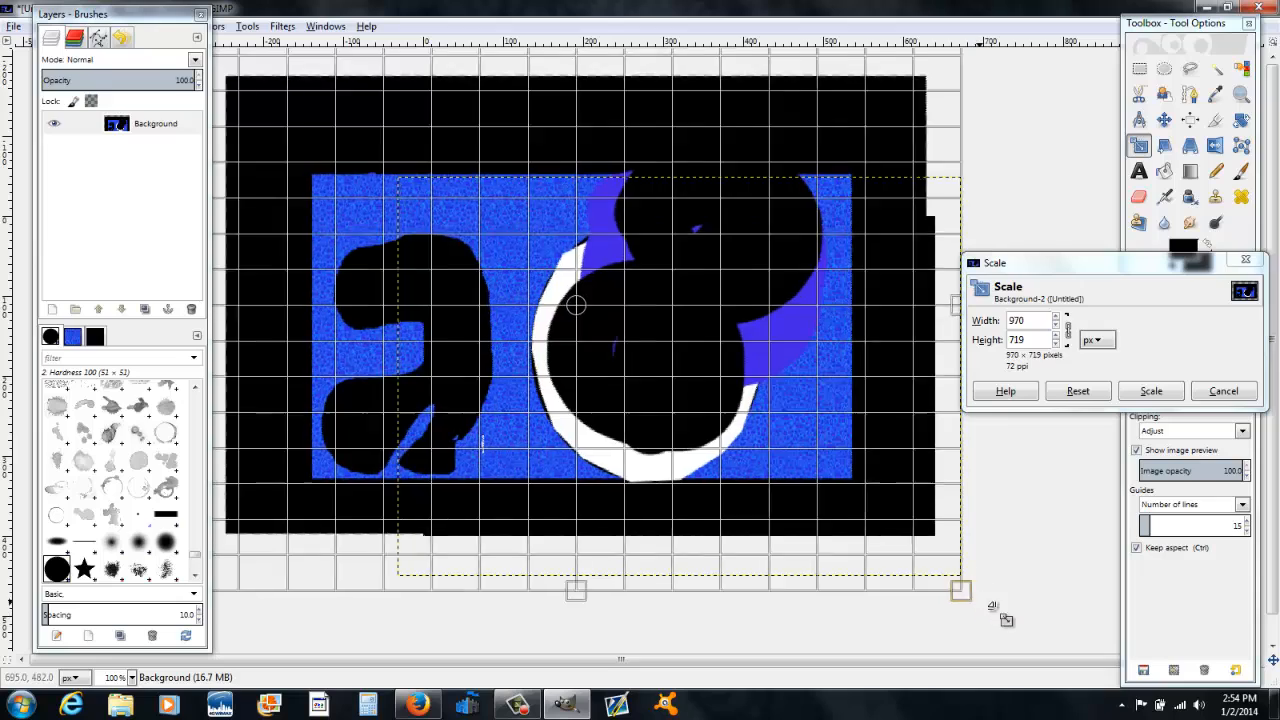
drag(990, 605, 640, 258)
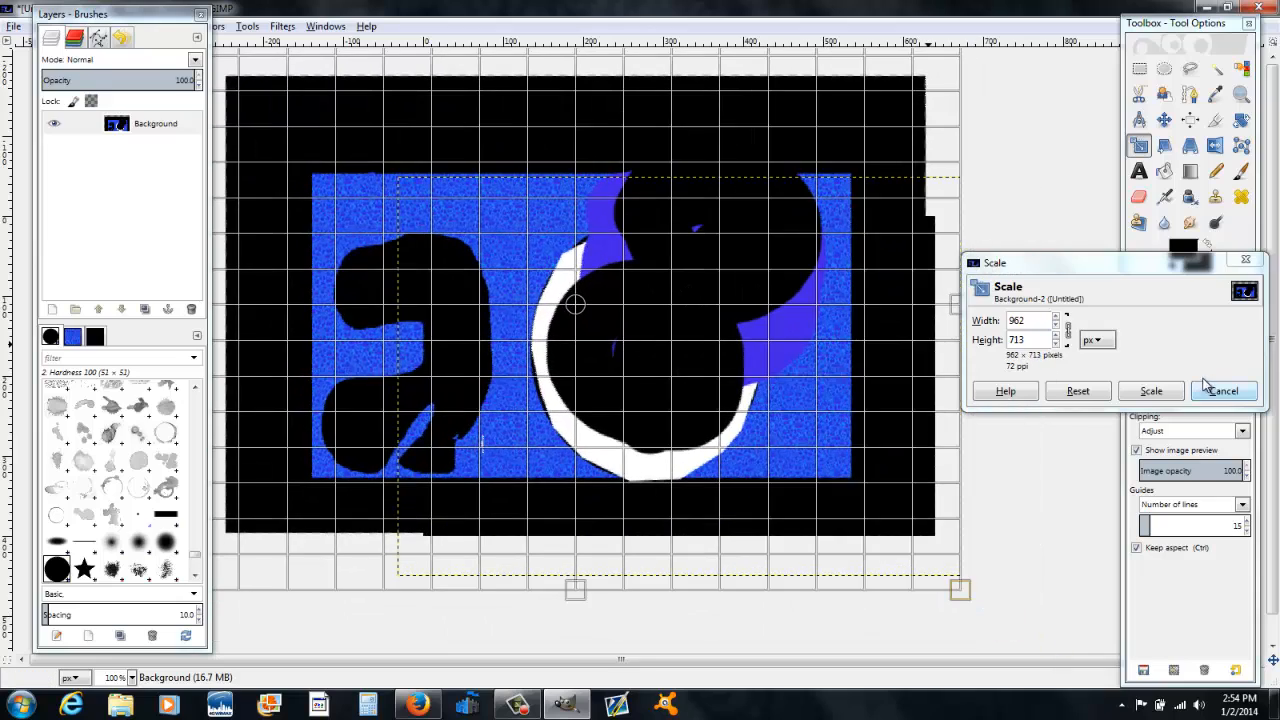
click(1163, 395)
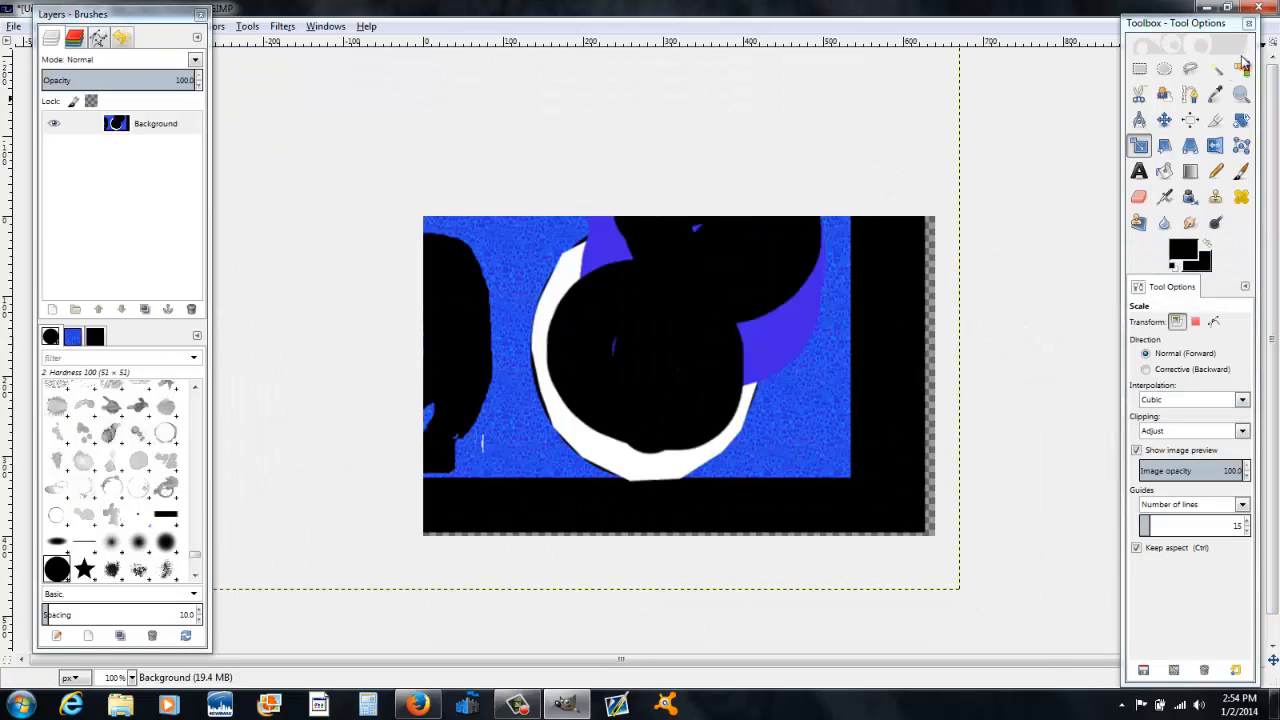
Step: Move the enlarged layer to reposition it within the canvas
click(1164, 119)
drag(562, 340, 703, 386)
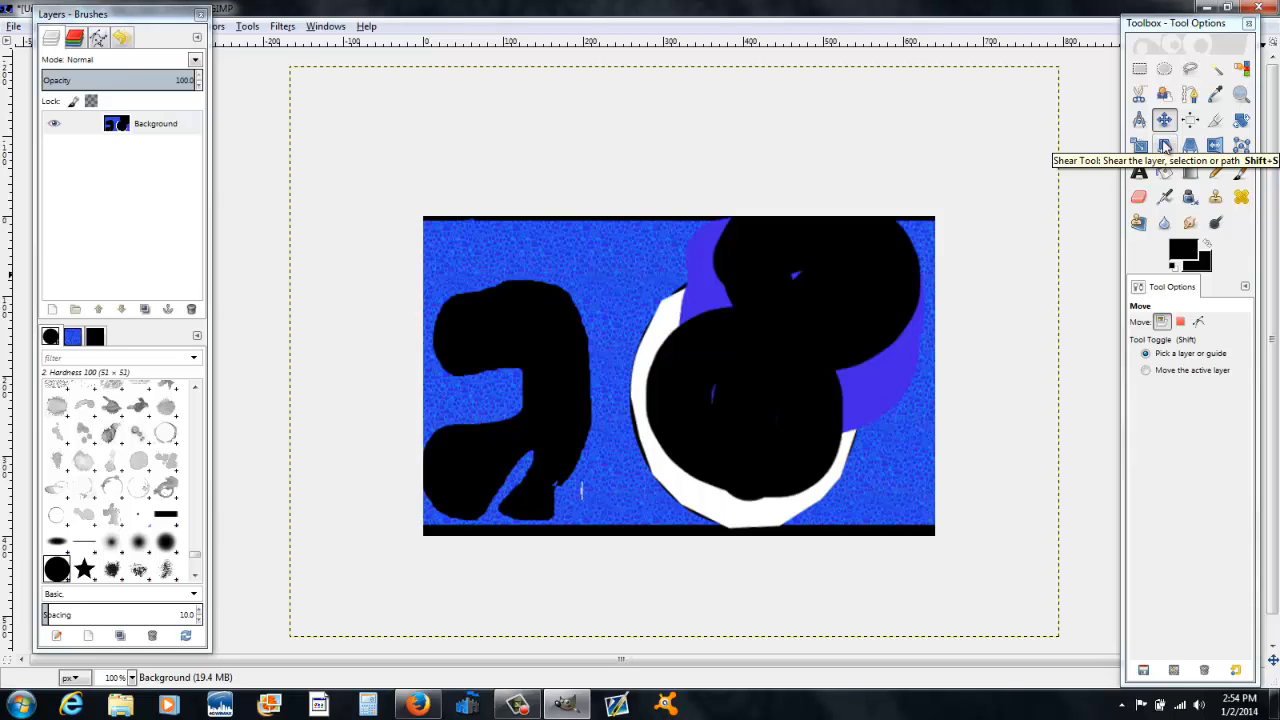
Step: Shear the layer with magnitude X of -13 and magnitude Y of -184
click(1165, 148)
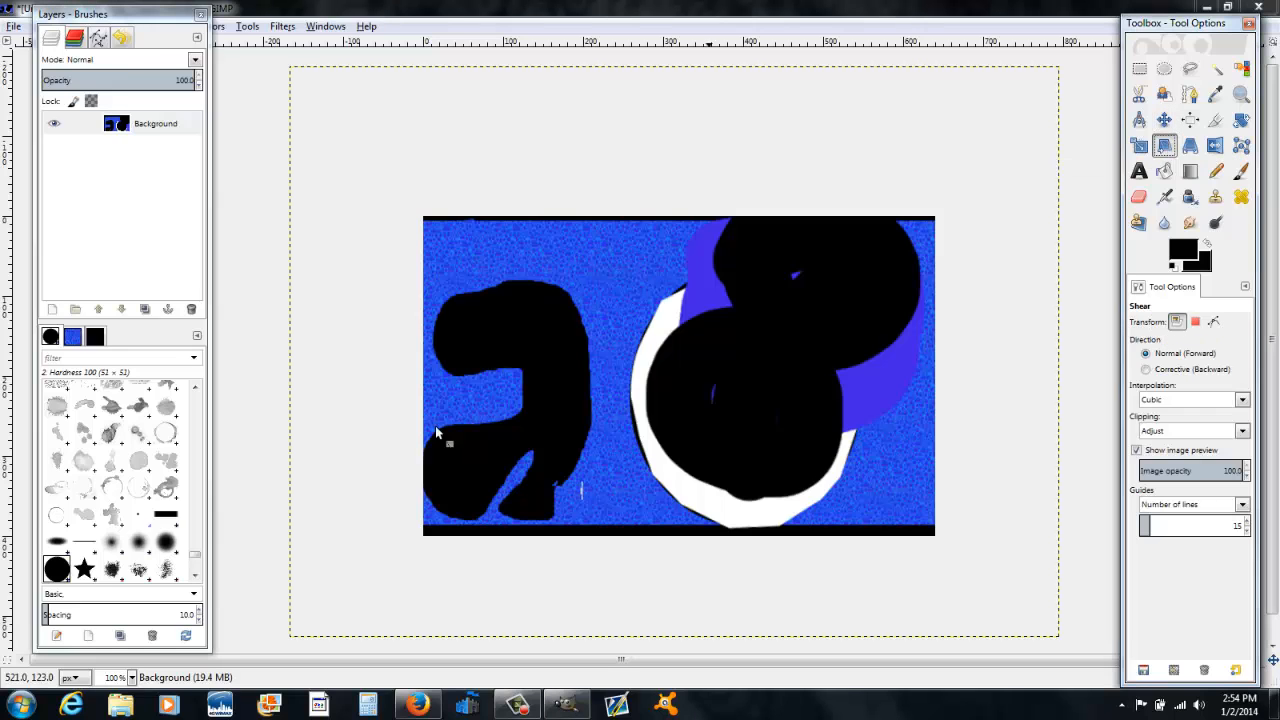
click(480, 389)
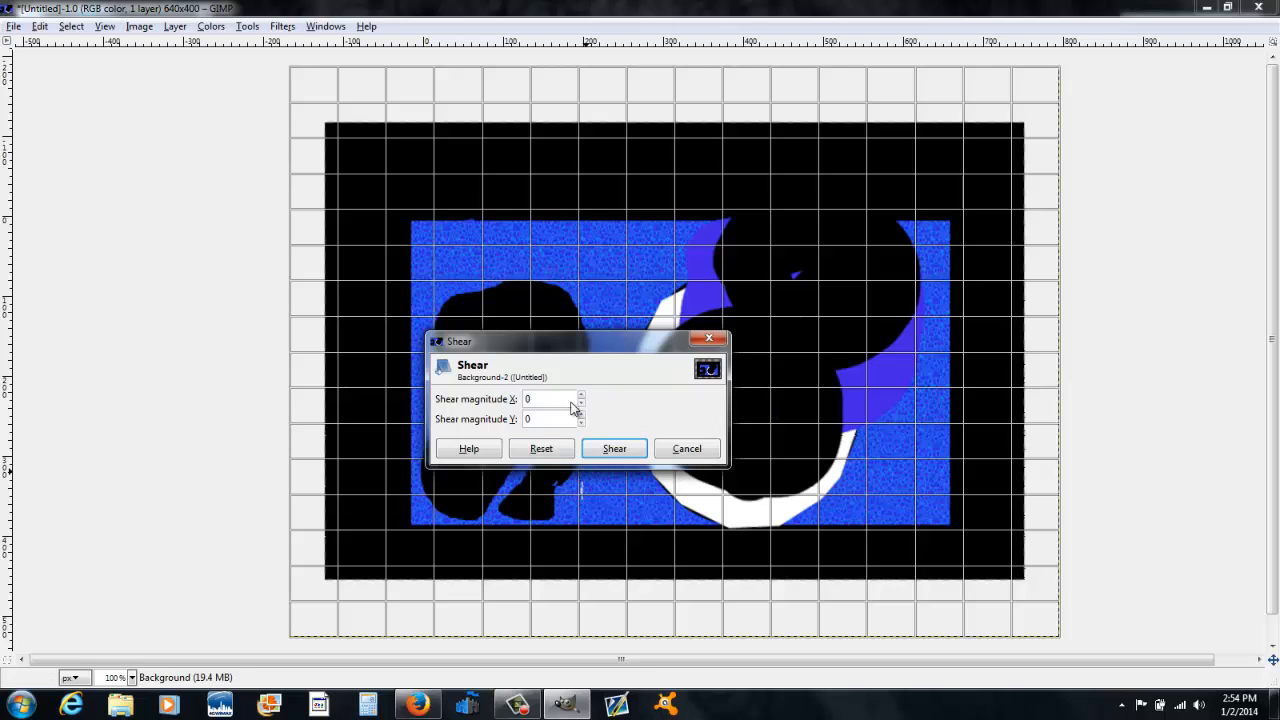
drag(582, 396, 581, 406)
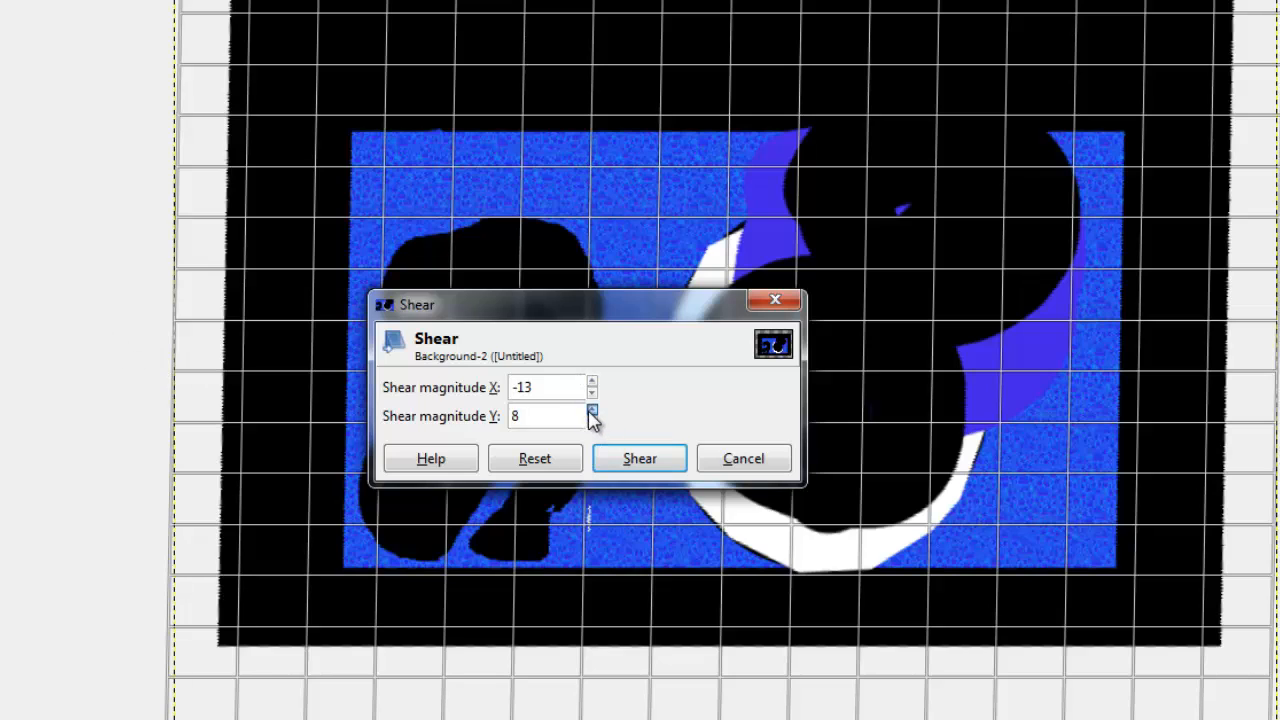
drag(590, 412, 590, 412)
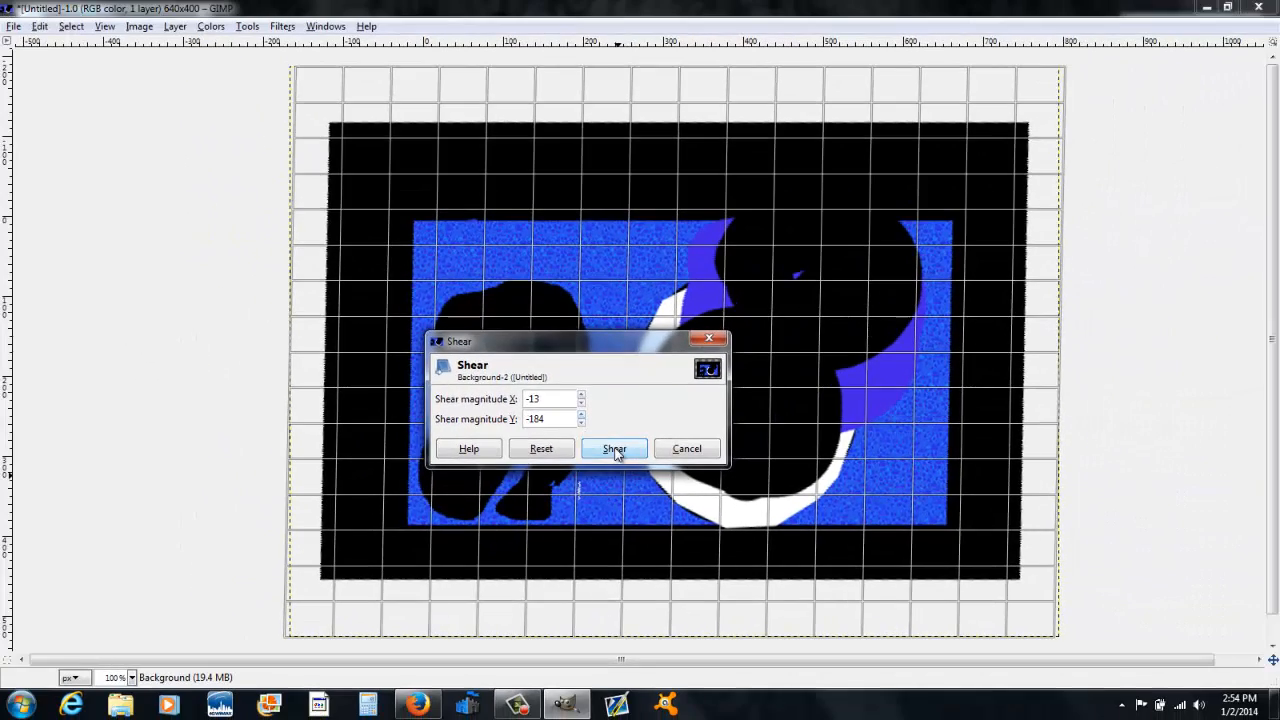
click(640, 459)
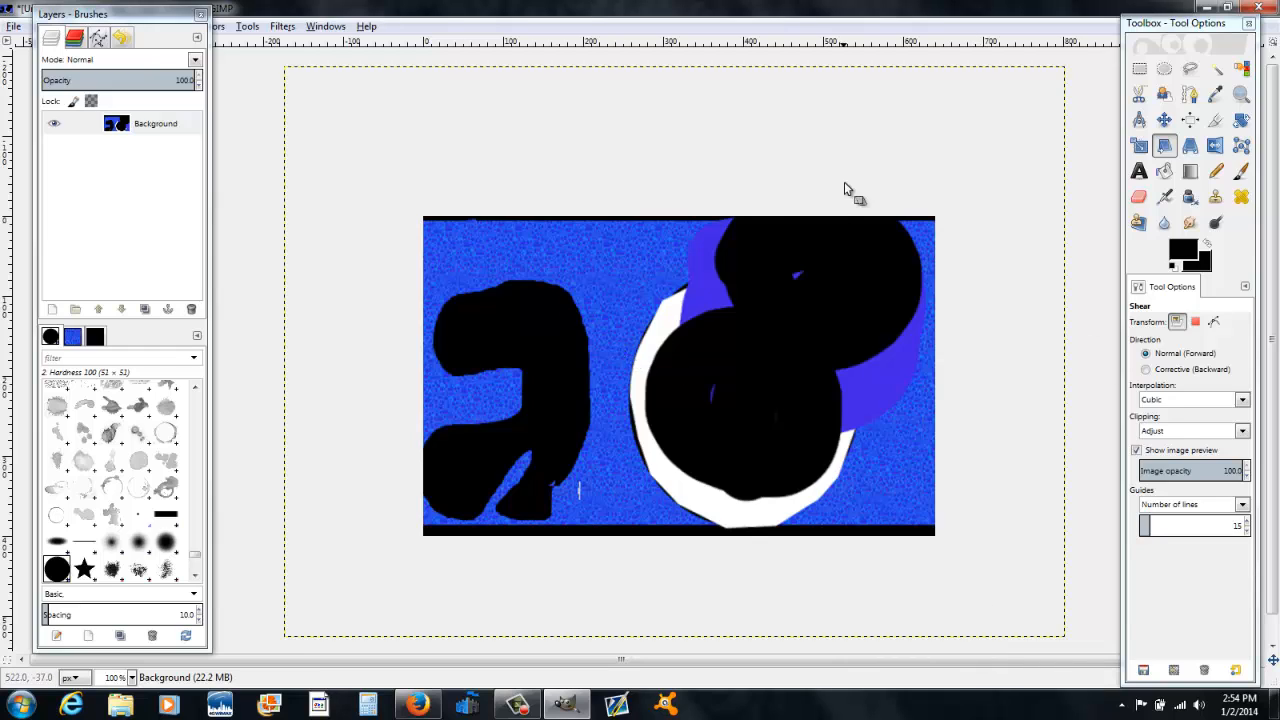
click(1190, 148)
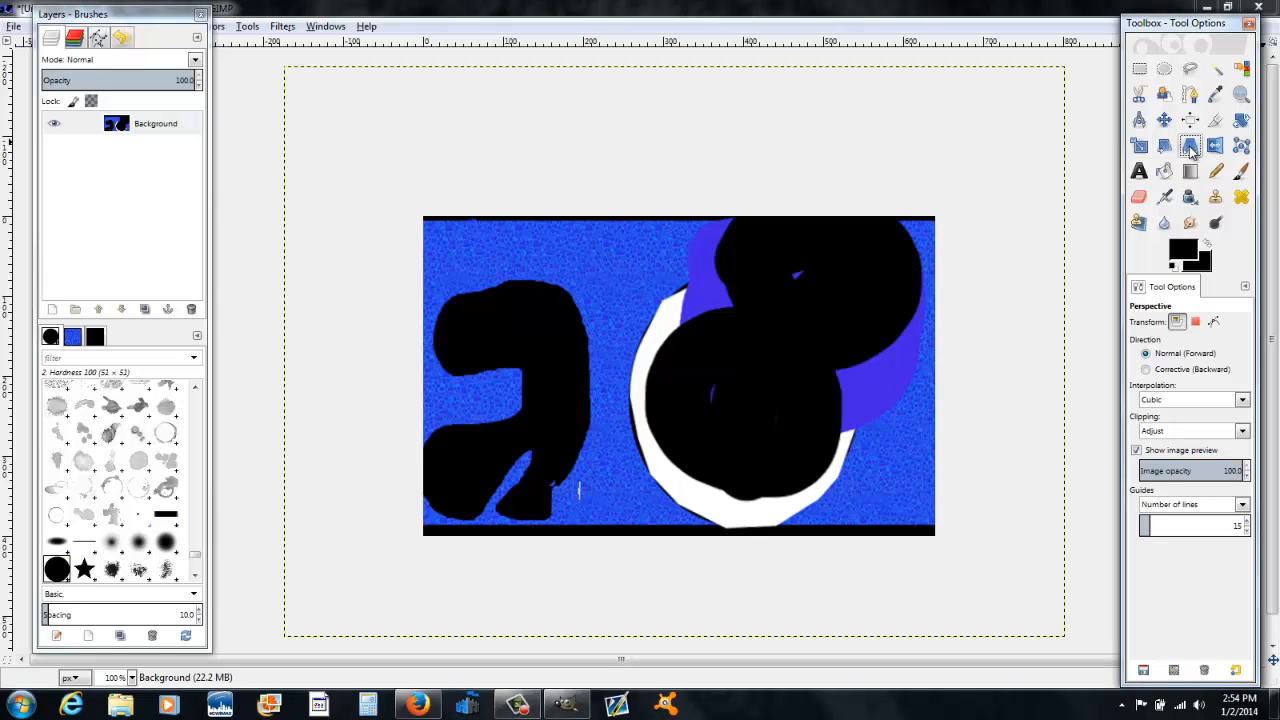
click(478, 346)
key(Tab)
drag(500, 294, 425, 177)
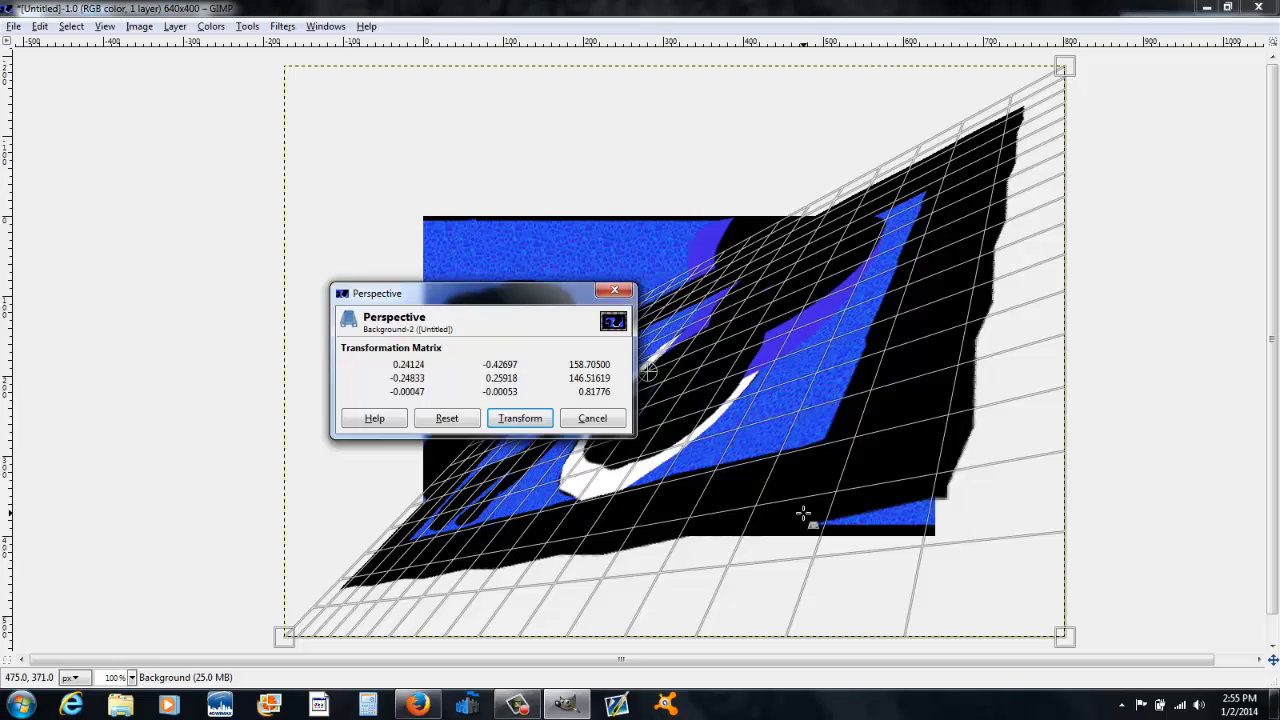
drag(803, 513, 322, 413)
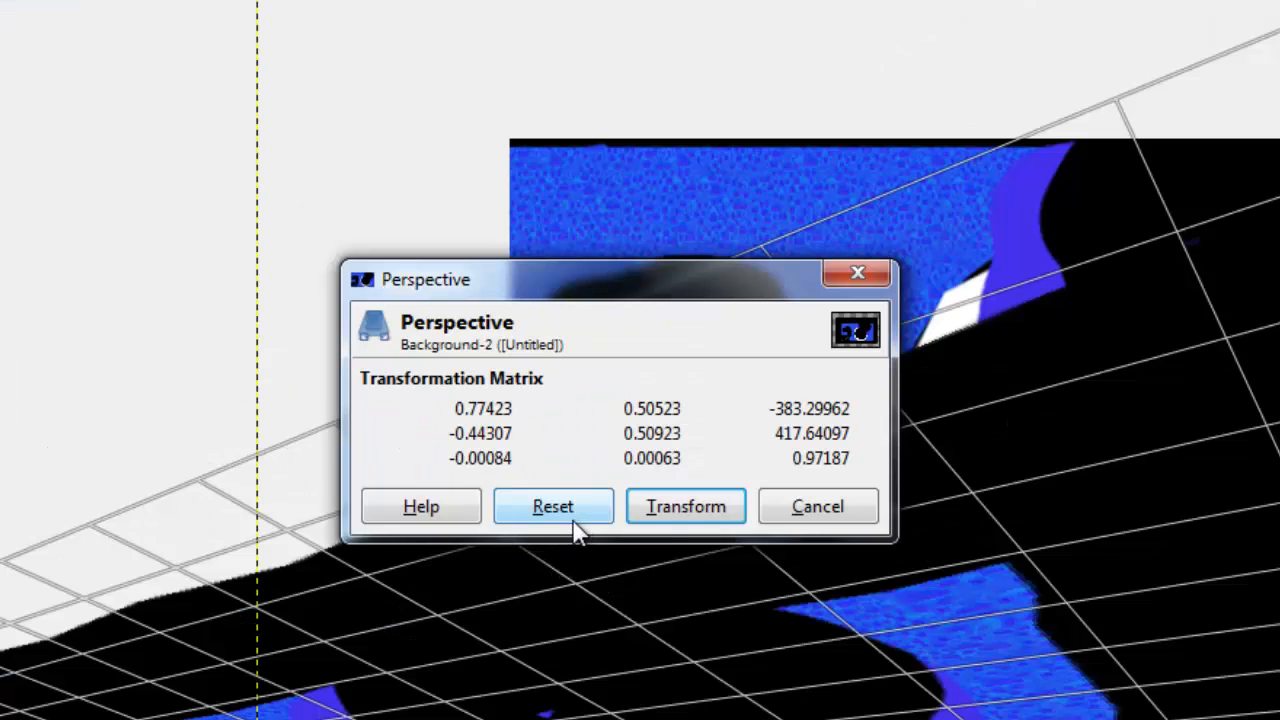
click(548, 515)
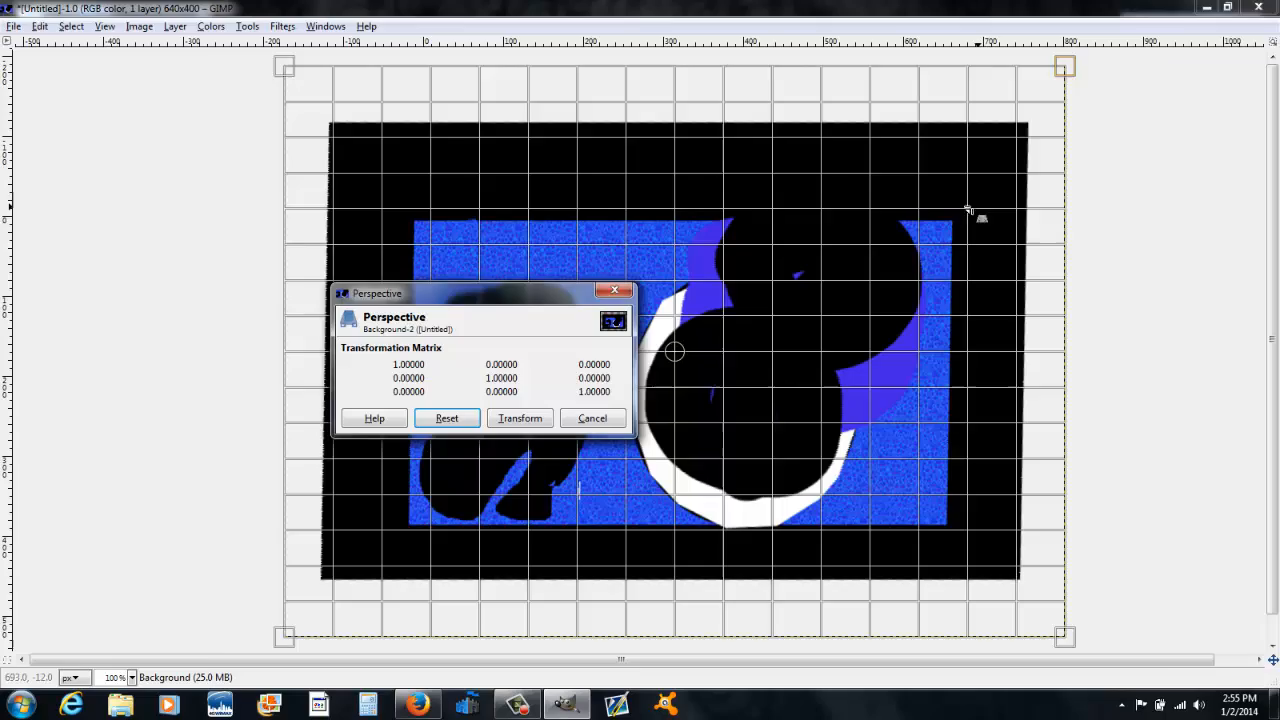
Step: Apply a perspective transform to the layer by pulling its top corner up and to the left
drag(781, 197, 432, 27)
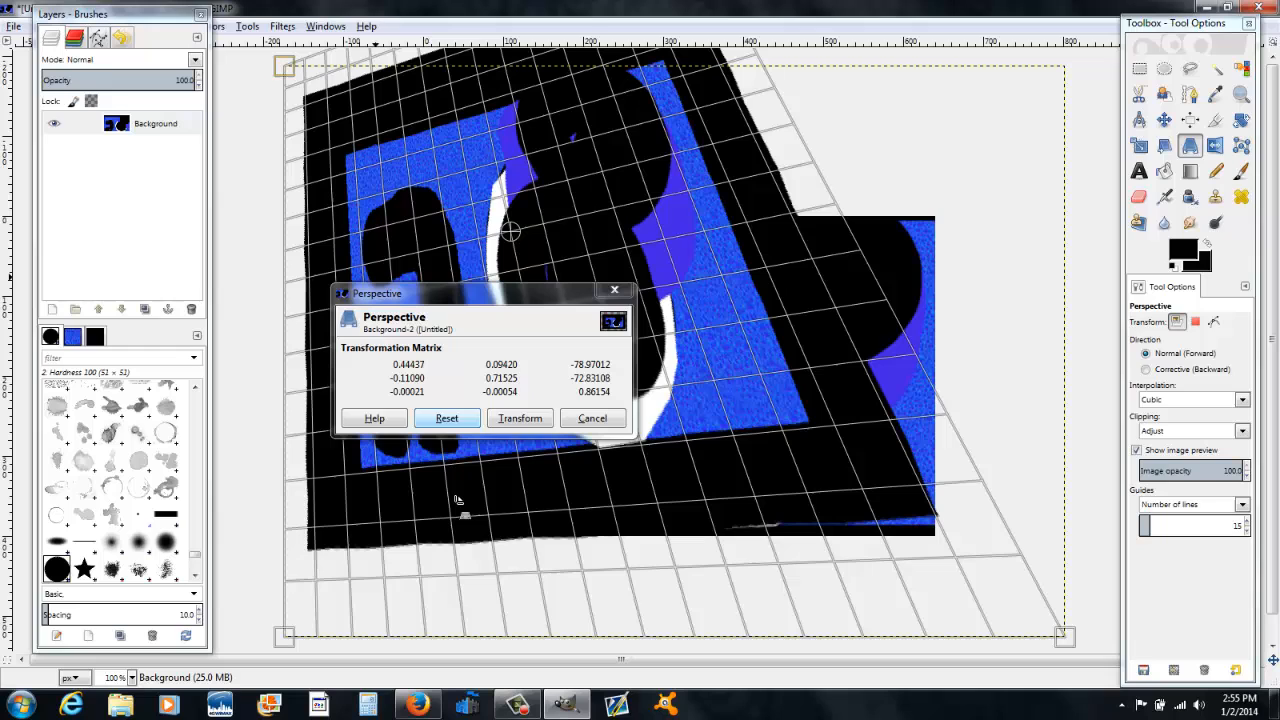
click(522, 418)
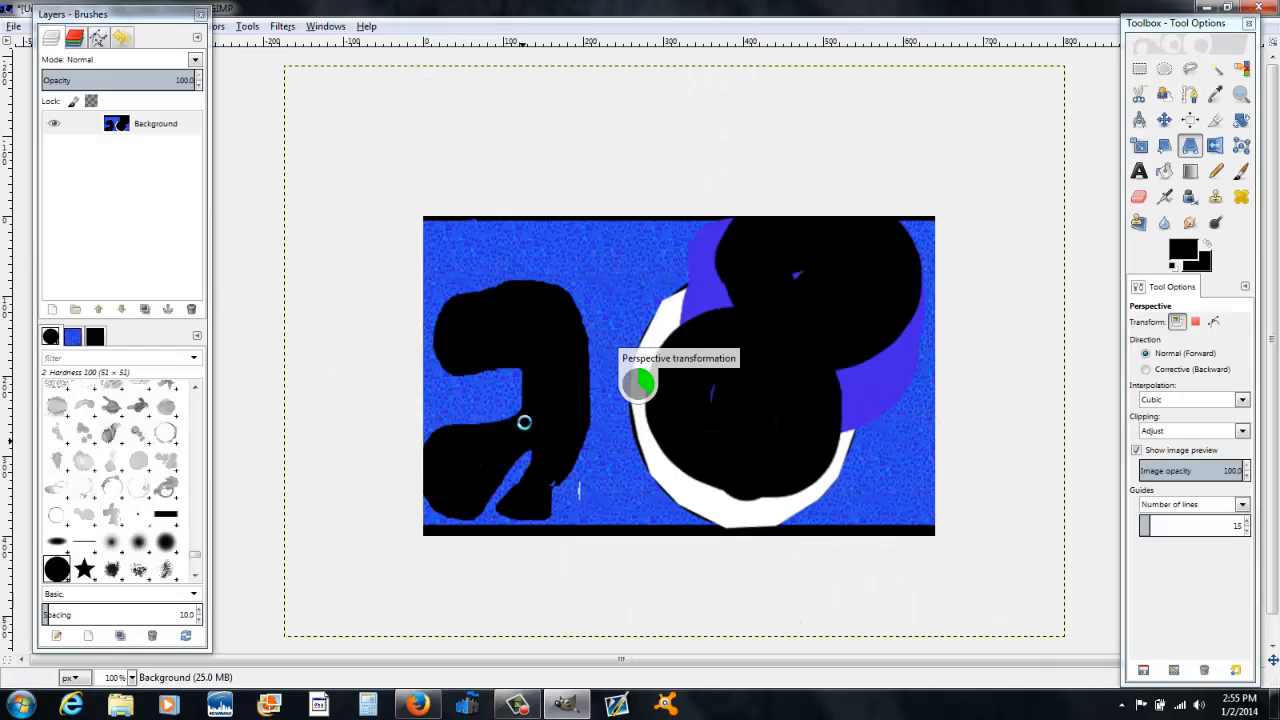
Step: Move the transformed layer down and to the right with the Move tool
click(1164, 119)
drag(641, 313, 800, 466)
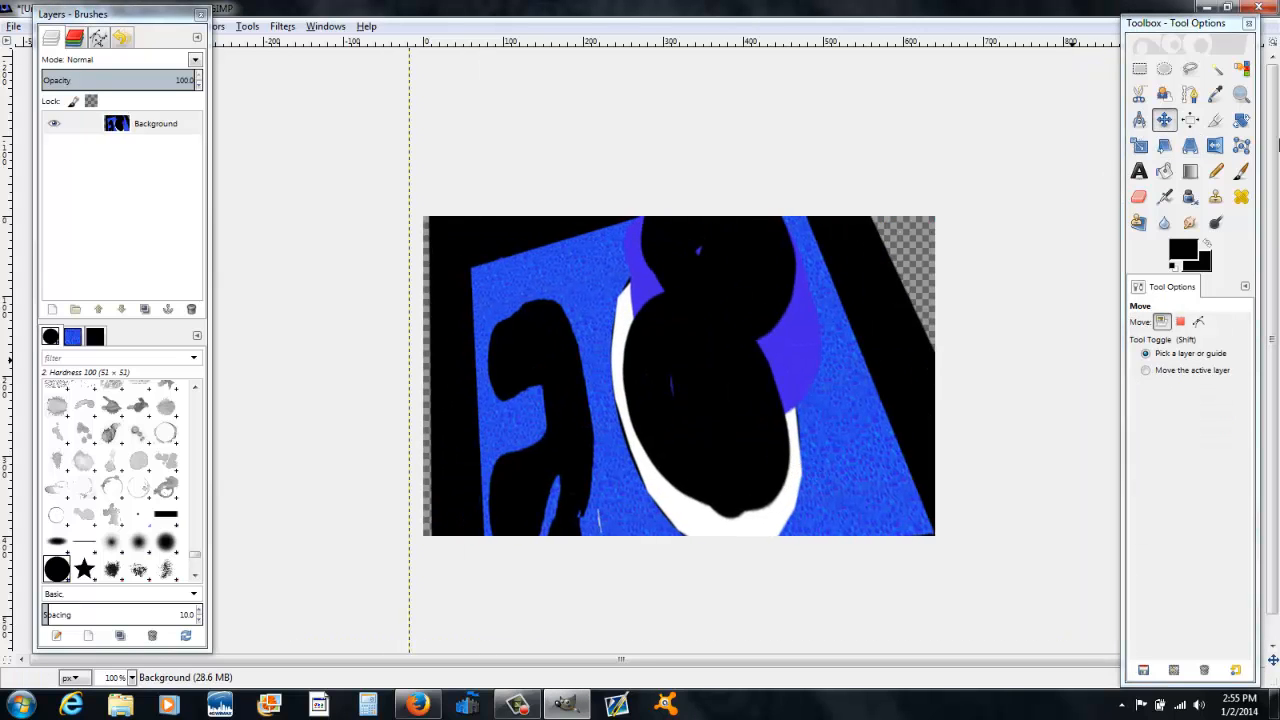
Step: Flip the layer horizontally several times in a row with the Flip tool
click(1215, 146)
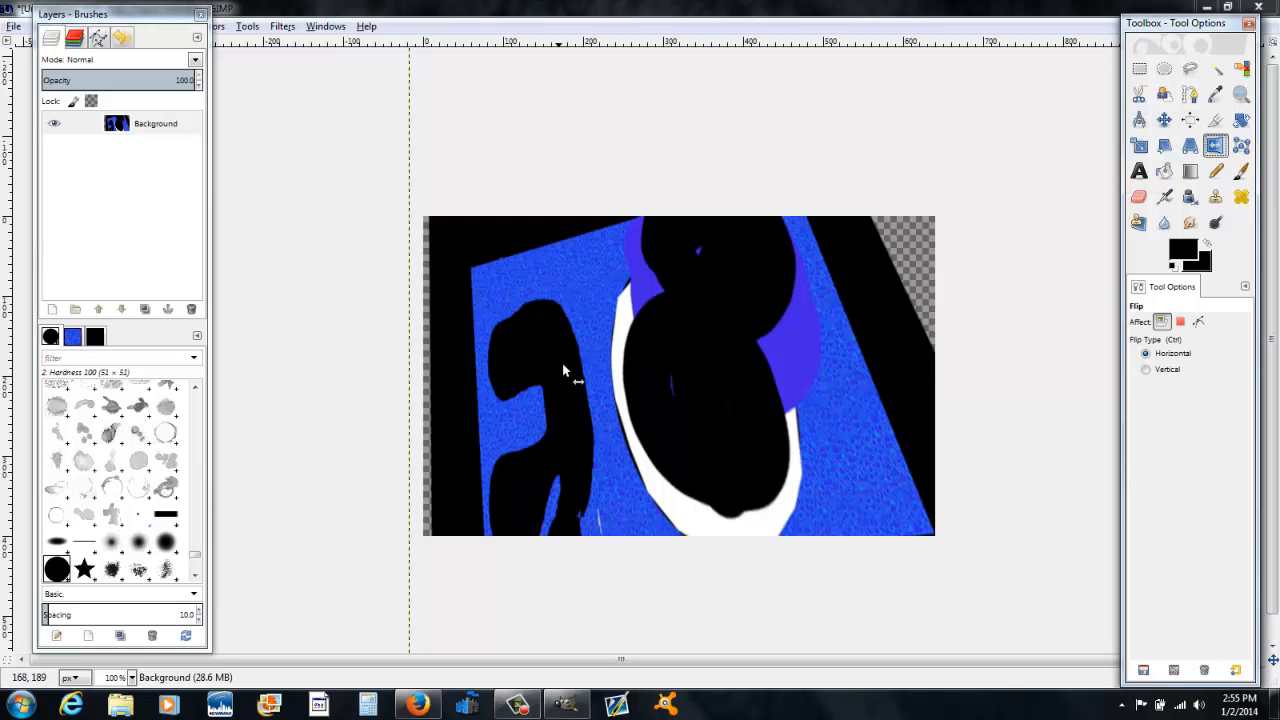
click(713, 348)
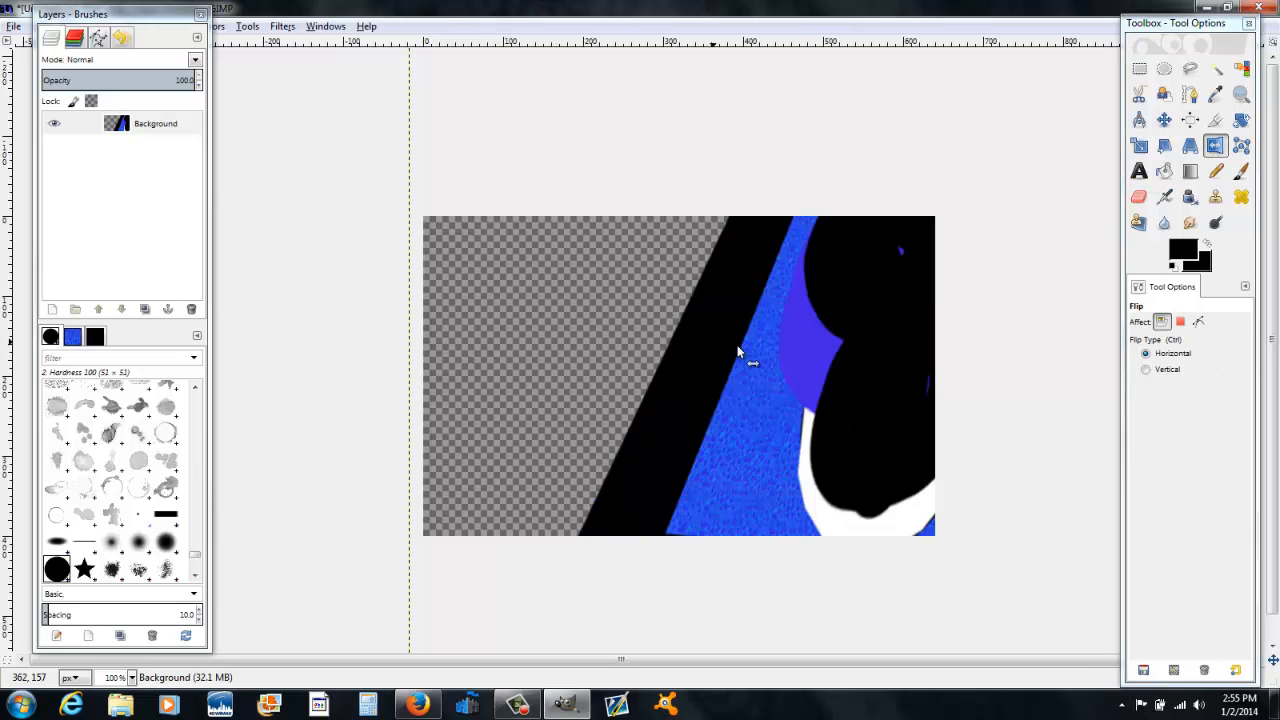
click(808, 378)
click(808, 378)
click(808, 378)
click(808, 378)
click(808, 378)
click(808, 378)
click(808, 378)
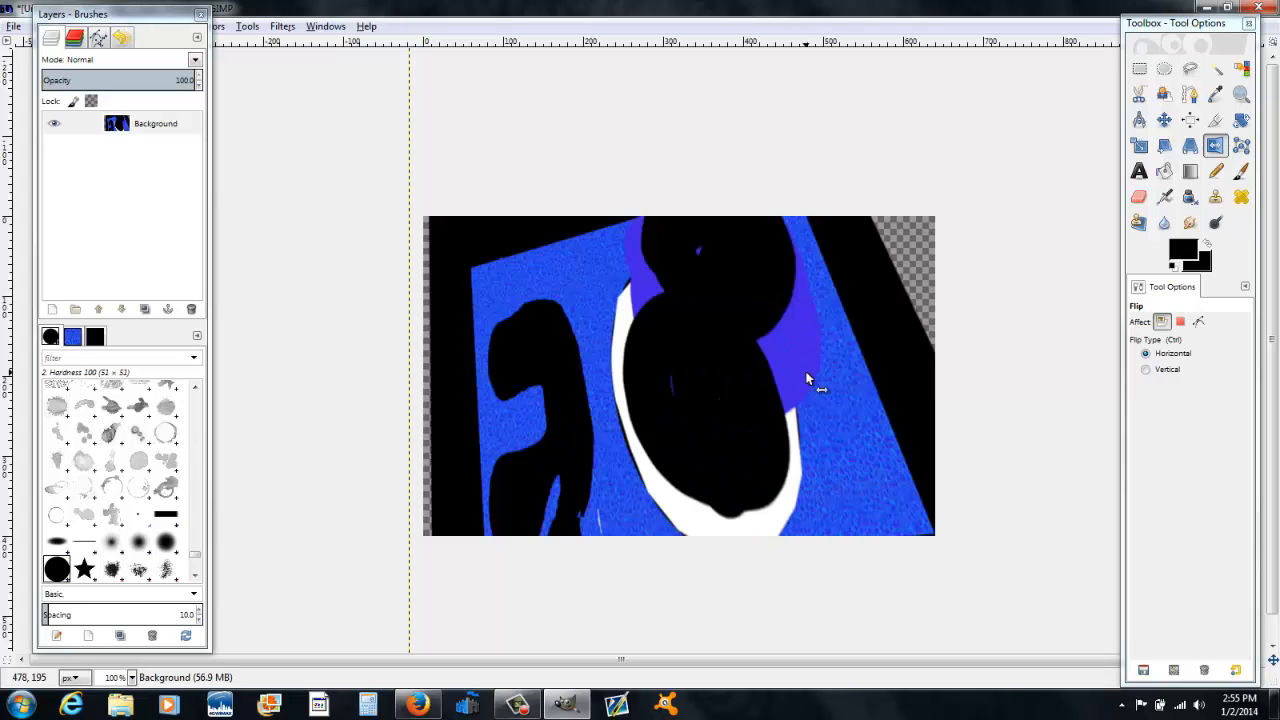
Step: Outline a six-point cage around the central black shape with the Cage Transform tool
click(1241, 146)
click(805, 453)
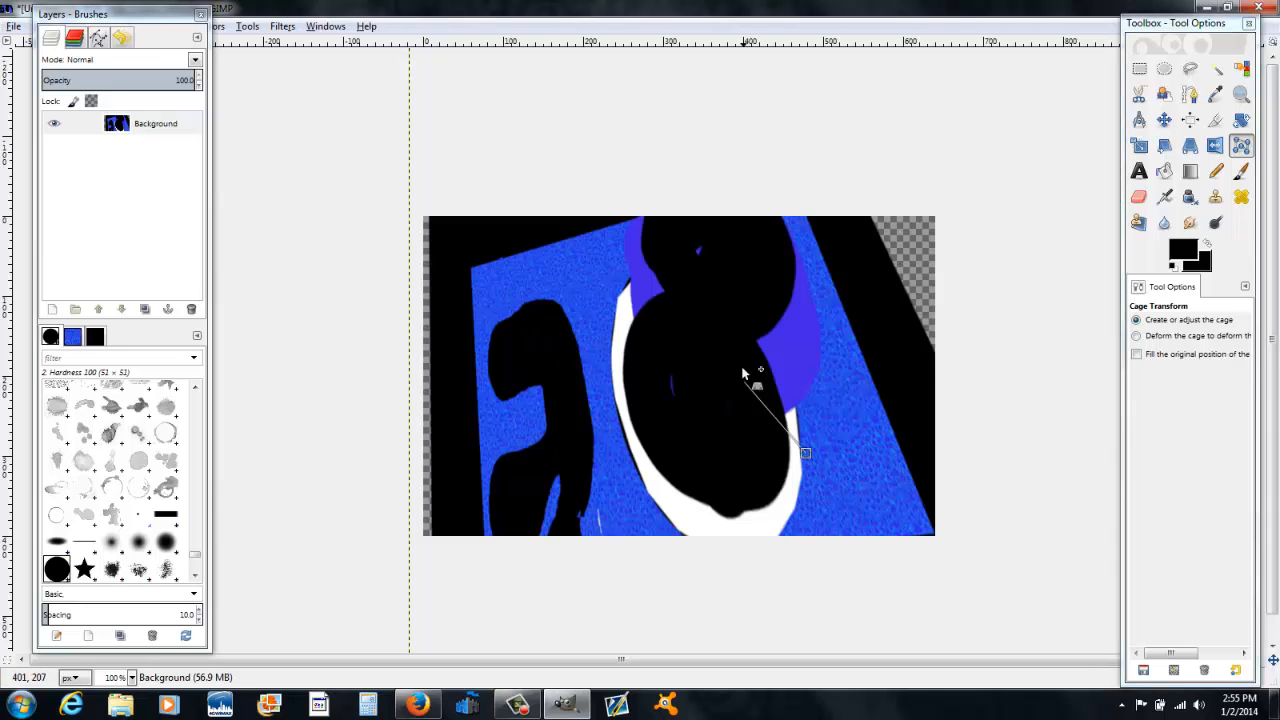
click(741, 368)
click(590, 338)
click(541, 394)
click(593, 485)
click(728, 495)
click(805, 453)
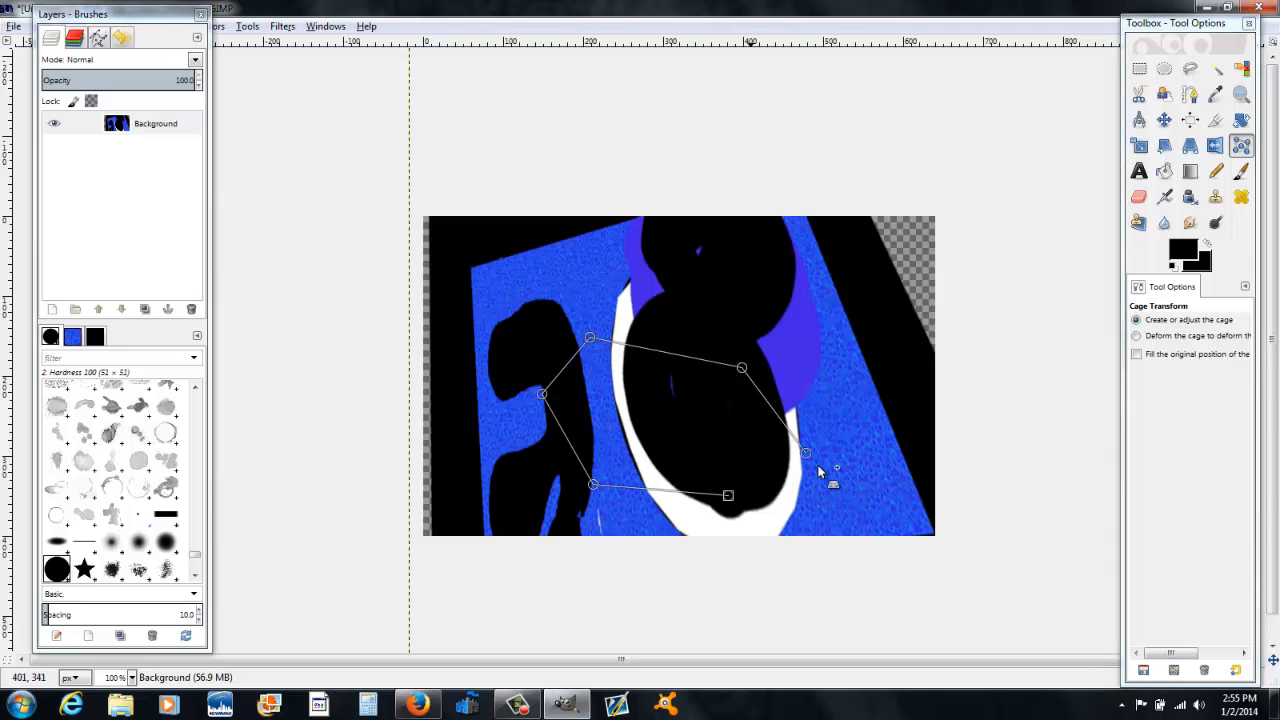
click(805, 455)
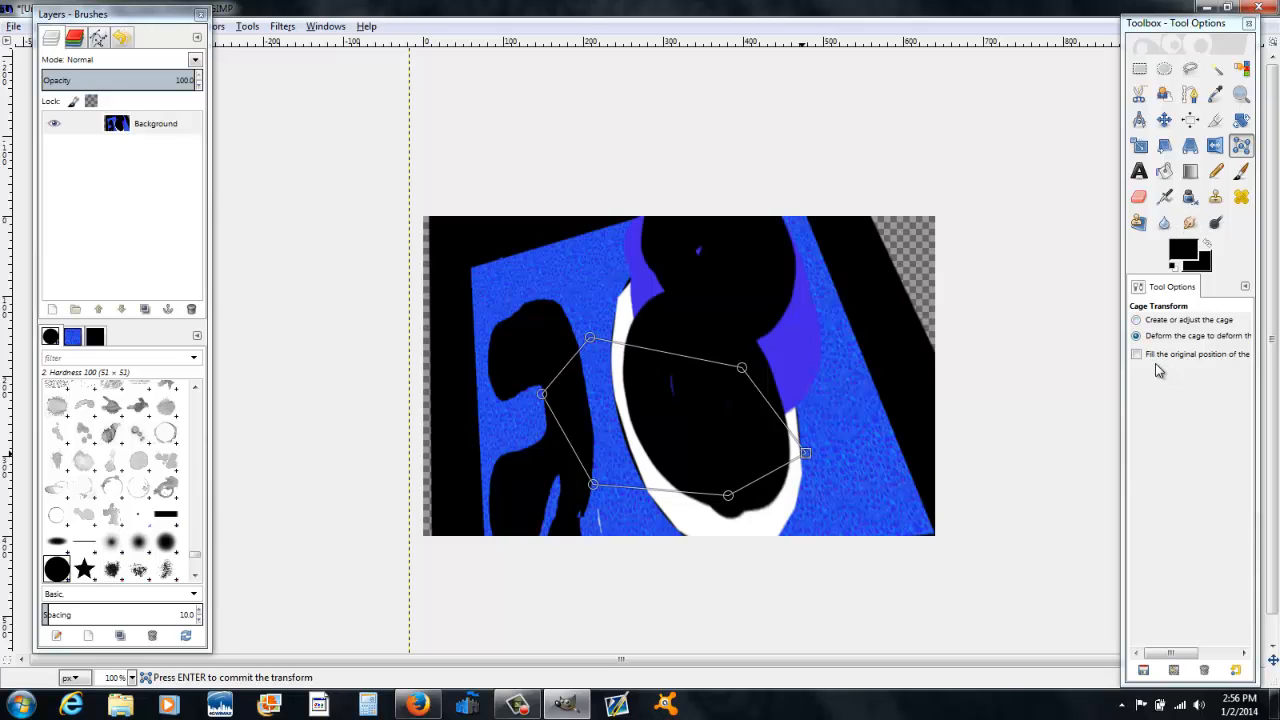
Step: Try to deform the layer by dragging the cage points outward and committing the cage transform
drag(741, 368, 784, 285)
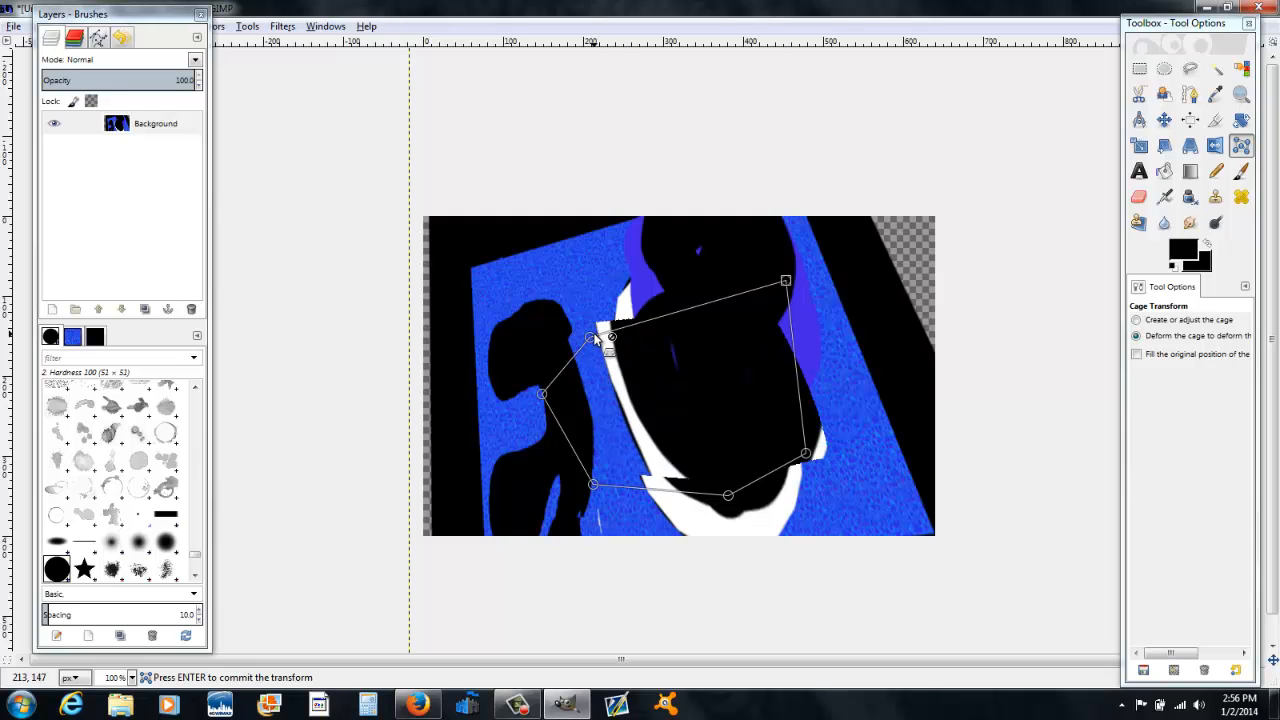
drag(591, 338, 513, 246)
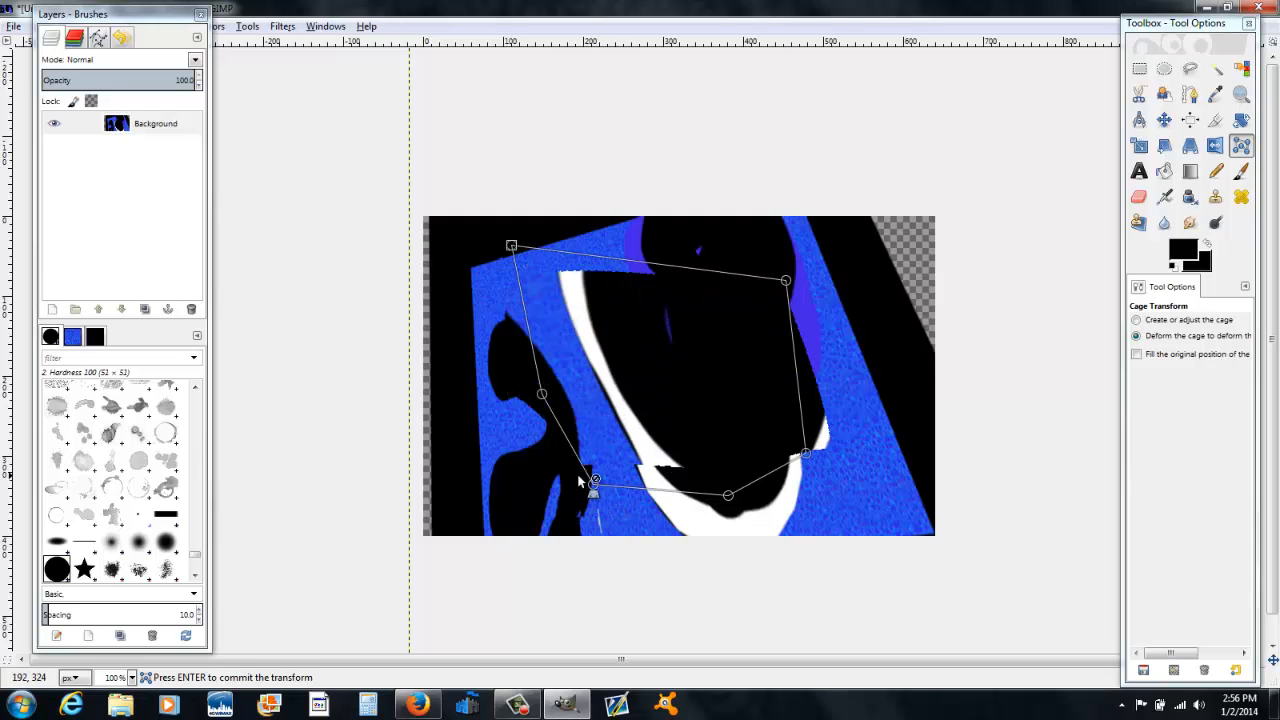
drag(598, 484, 488, 547)
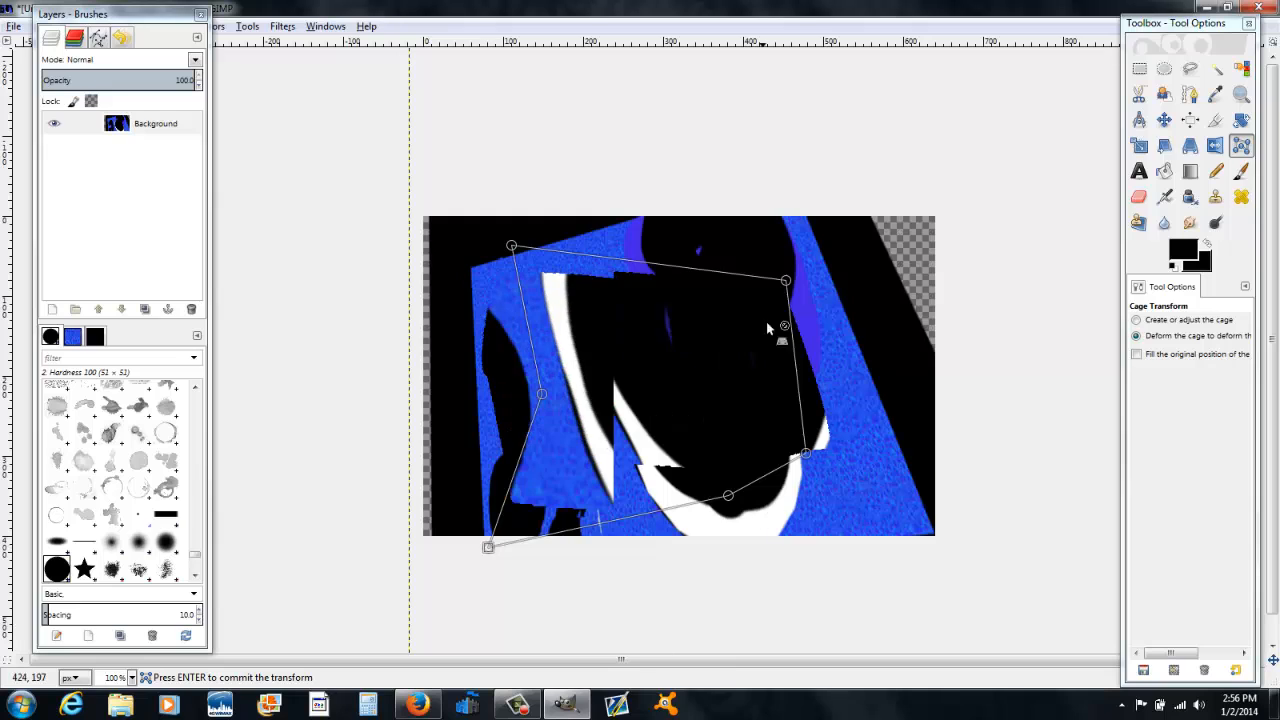
drag(786, 281, 906, 251)
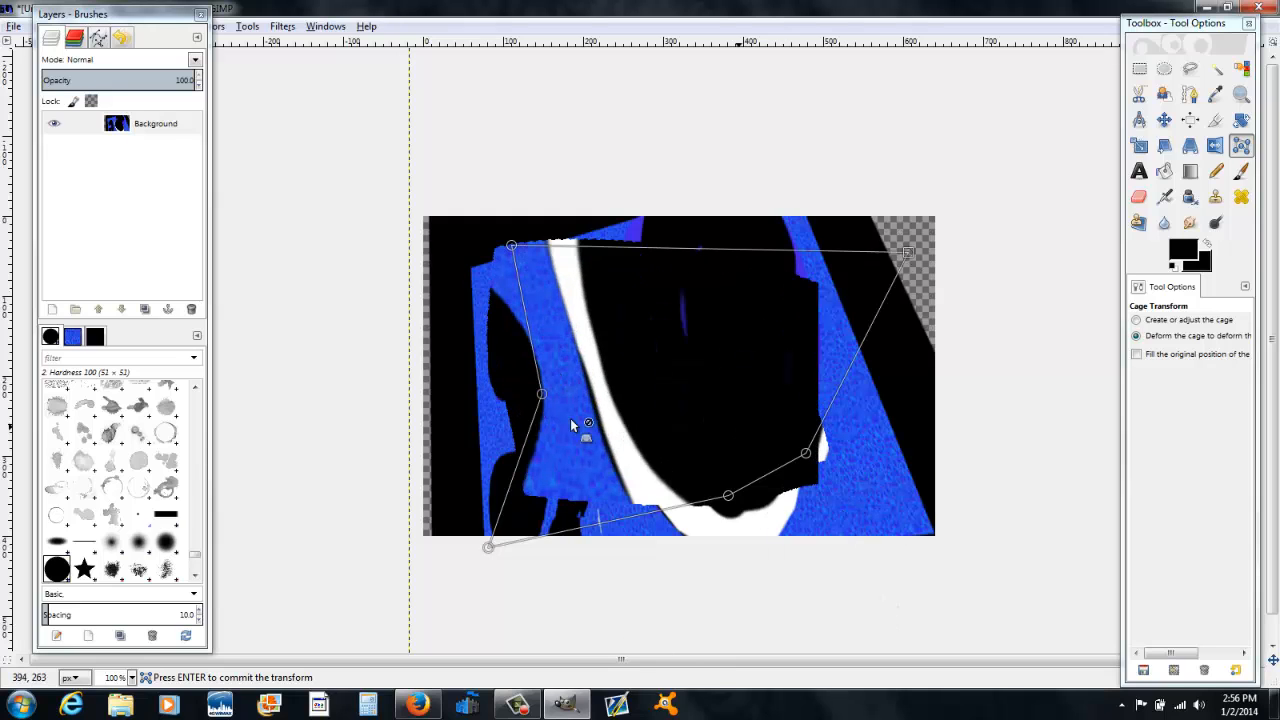
drag(510, 245, 636, 301)
drag(763, 492, 544, 211)
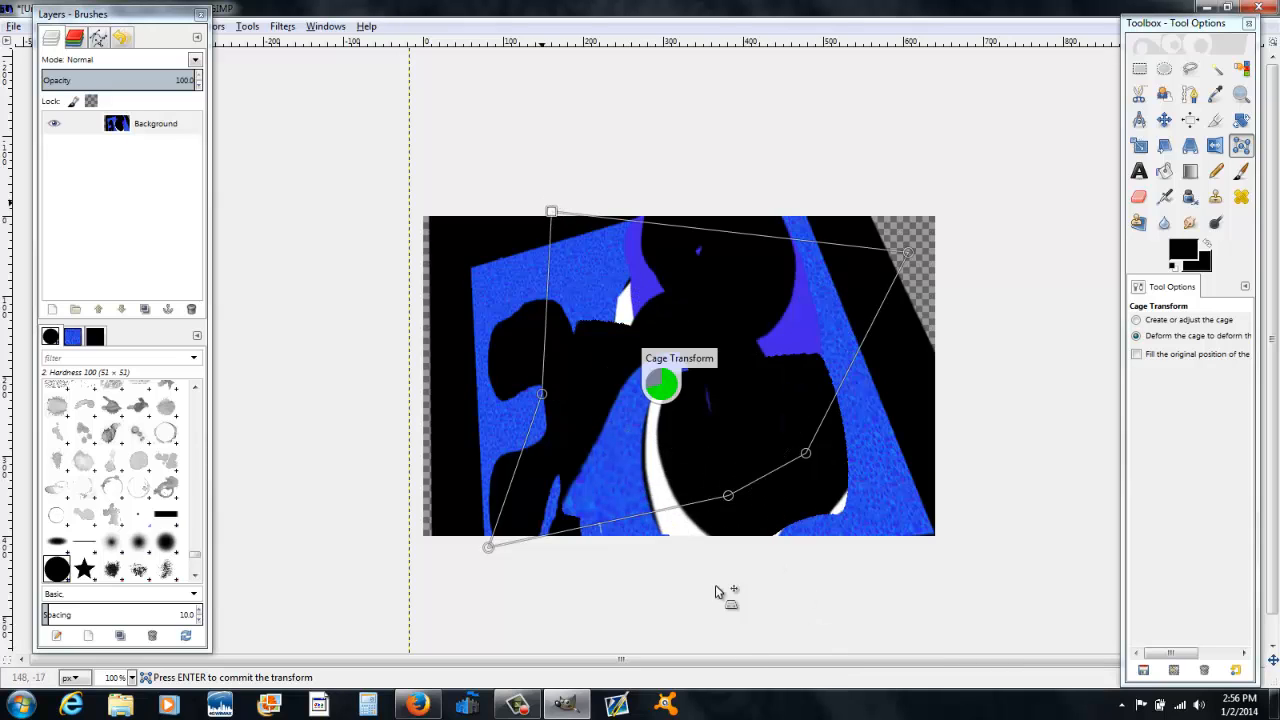
drag(730, 493, 885, 517)
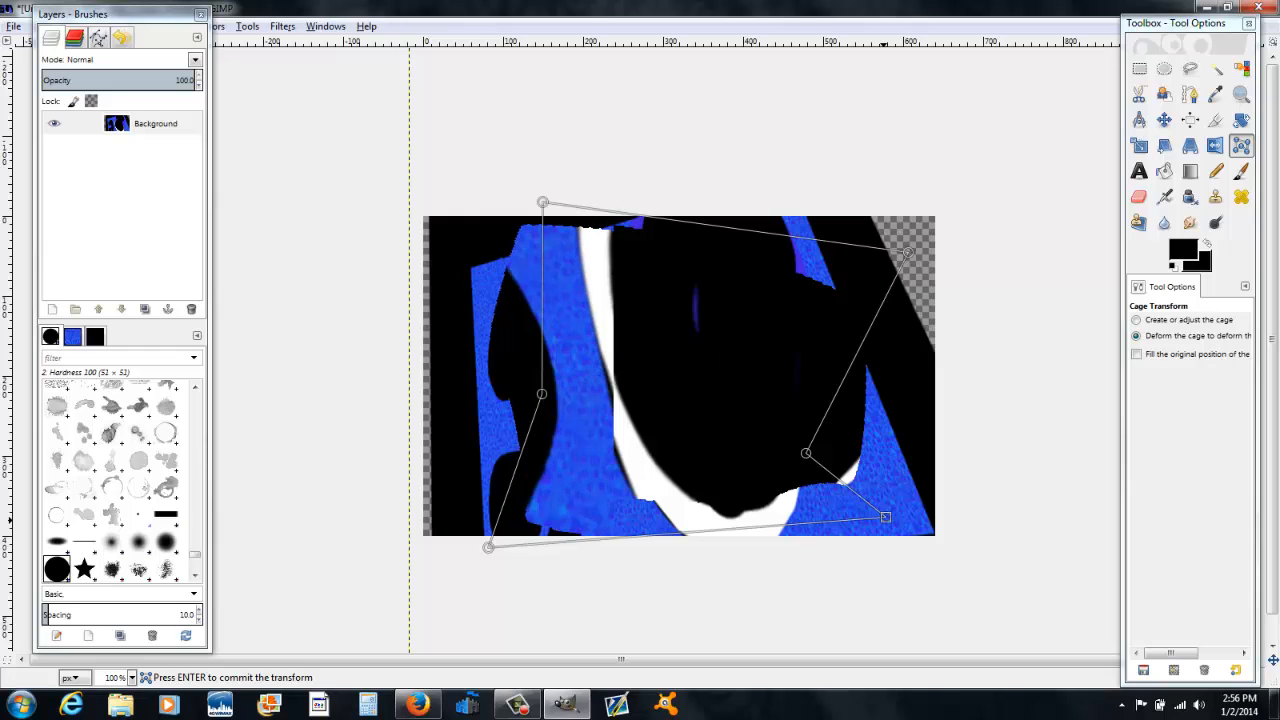
key(Return)
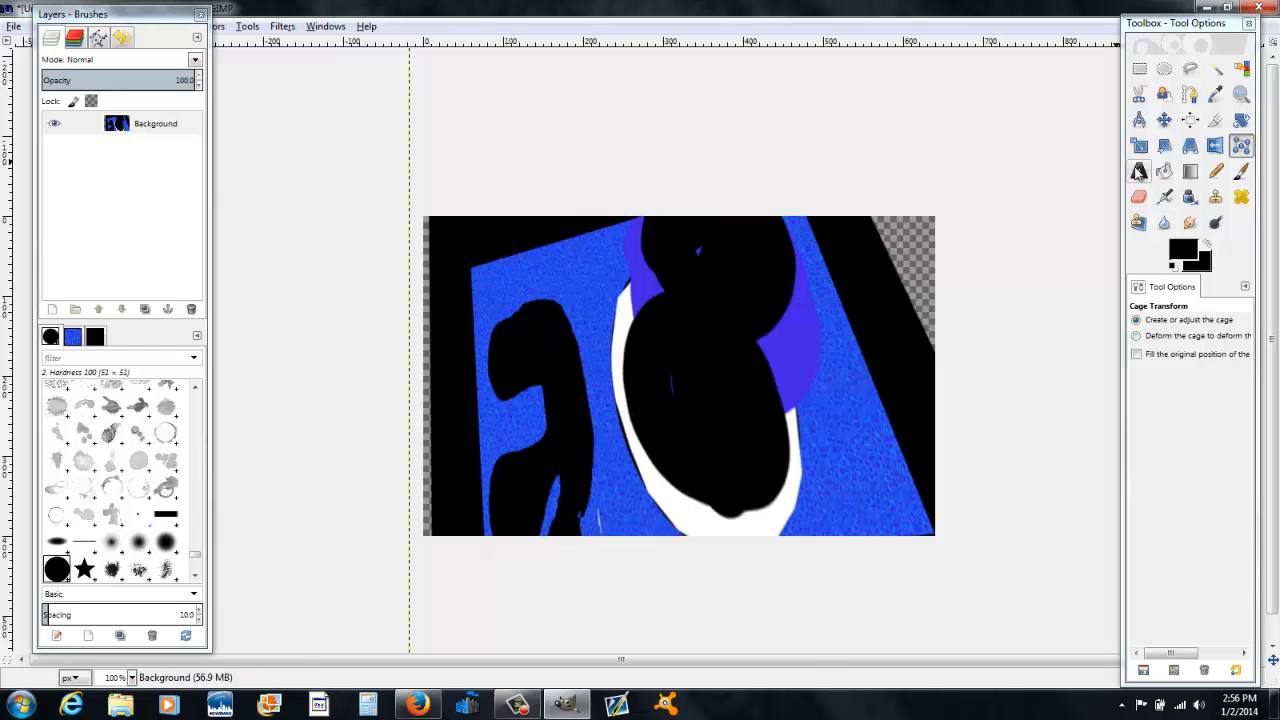
Step: Create a text box across the image with the Text tool and type hello
click(1139, 172)
drag(471, 279, 920, 440)
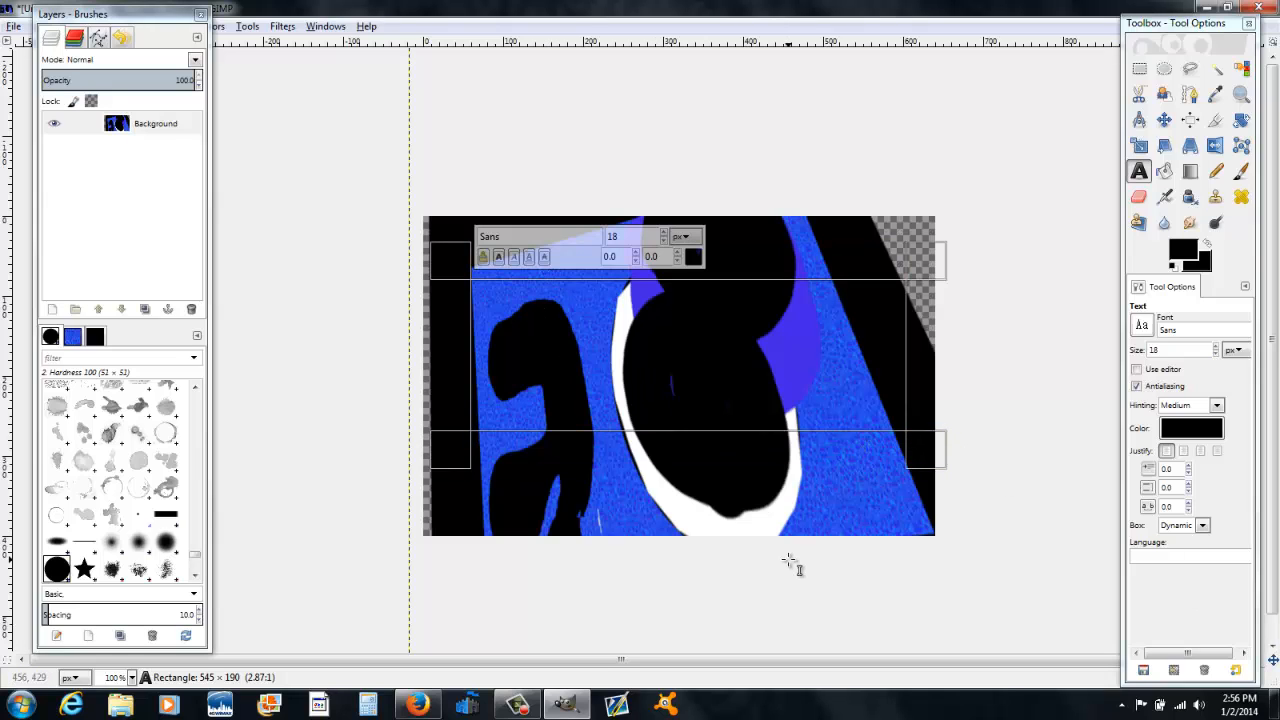
text(hello)
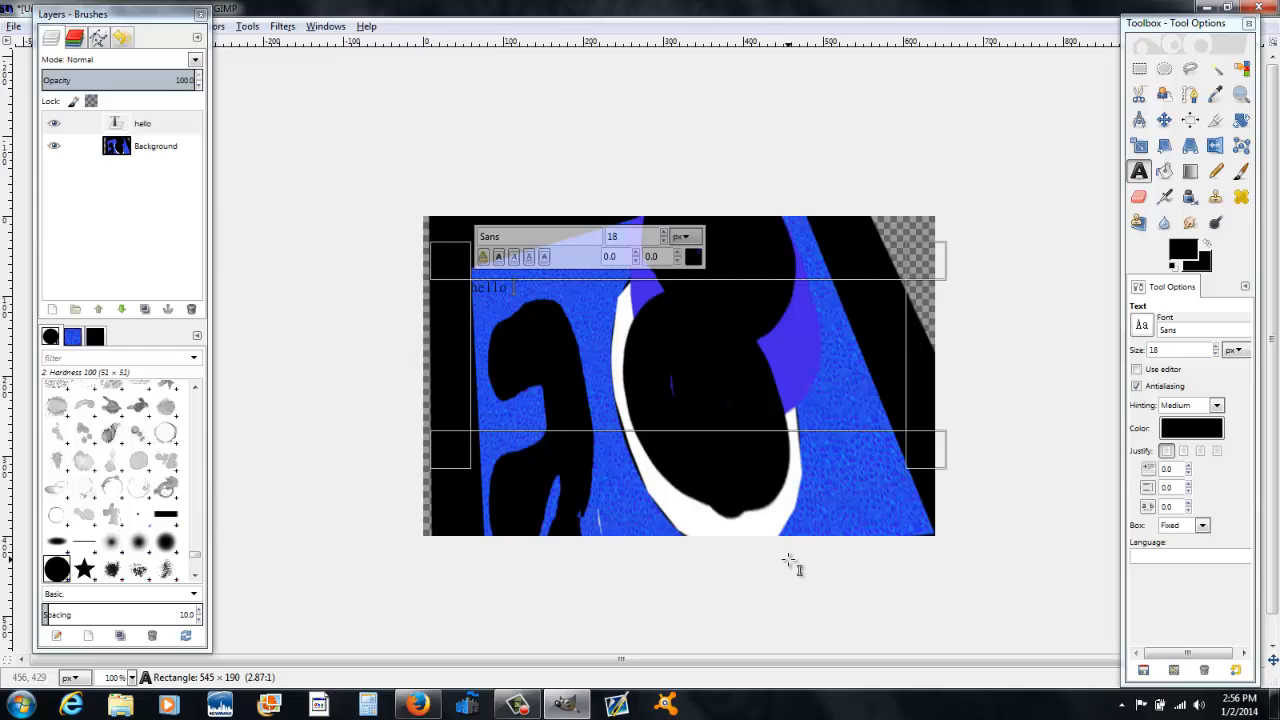
Step: Select the hello text and set its size to 116 px
drag(549, 308, 348, 294)
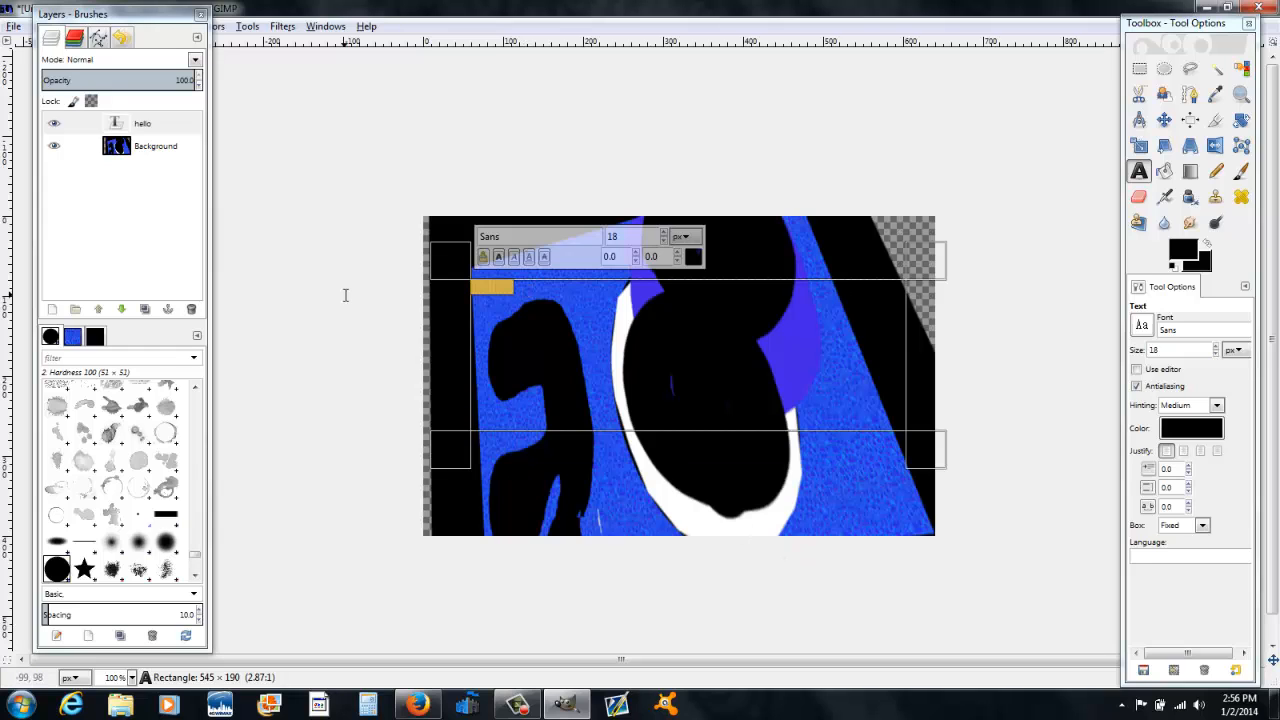
click(1215, 347)
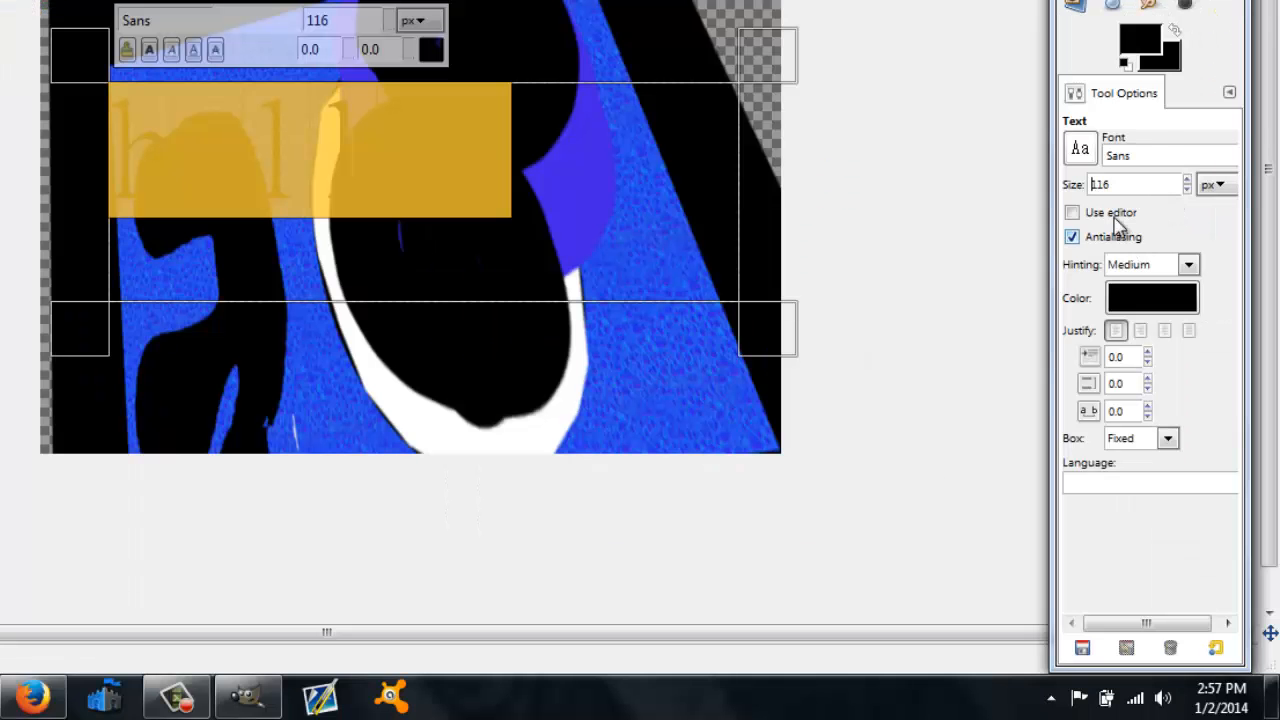
Step: Change the text's font to PMingLiU
click(1078, 149)
scroll(1110, 300, up, 8)
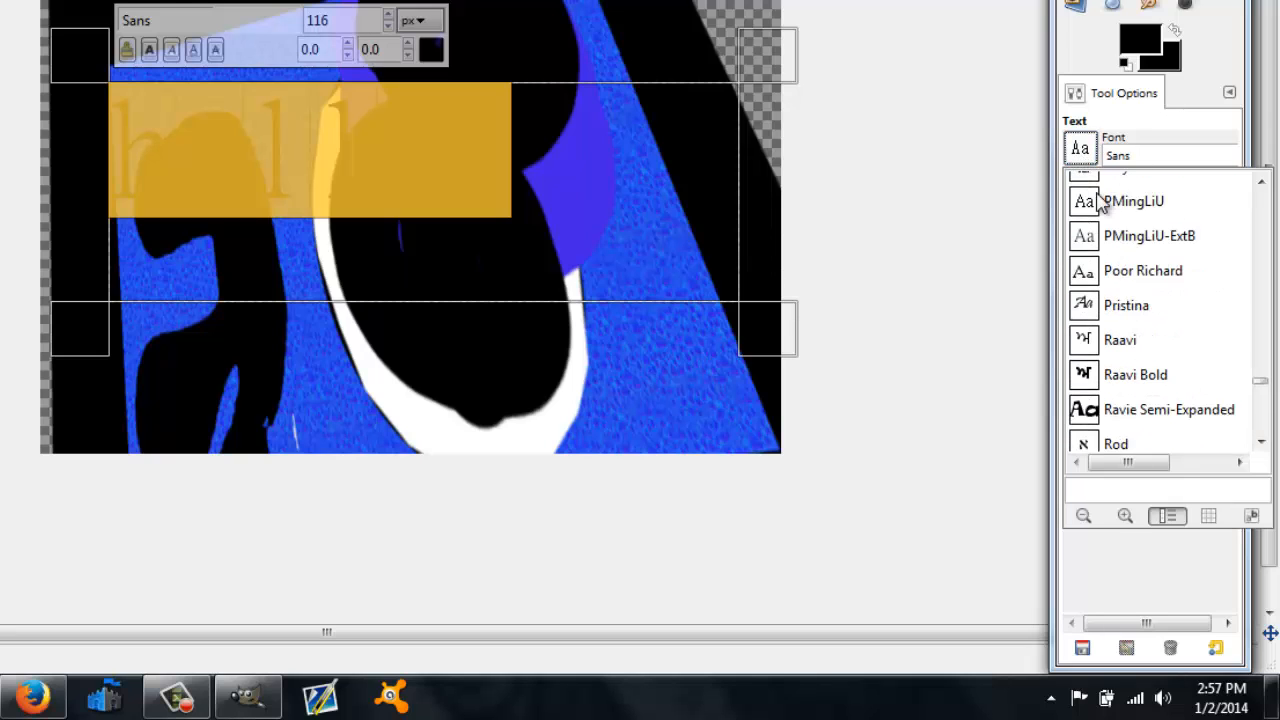
click(1095, 190)
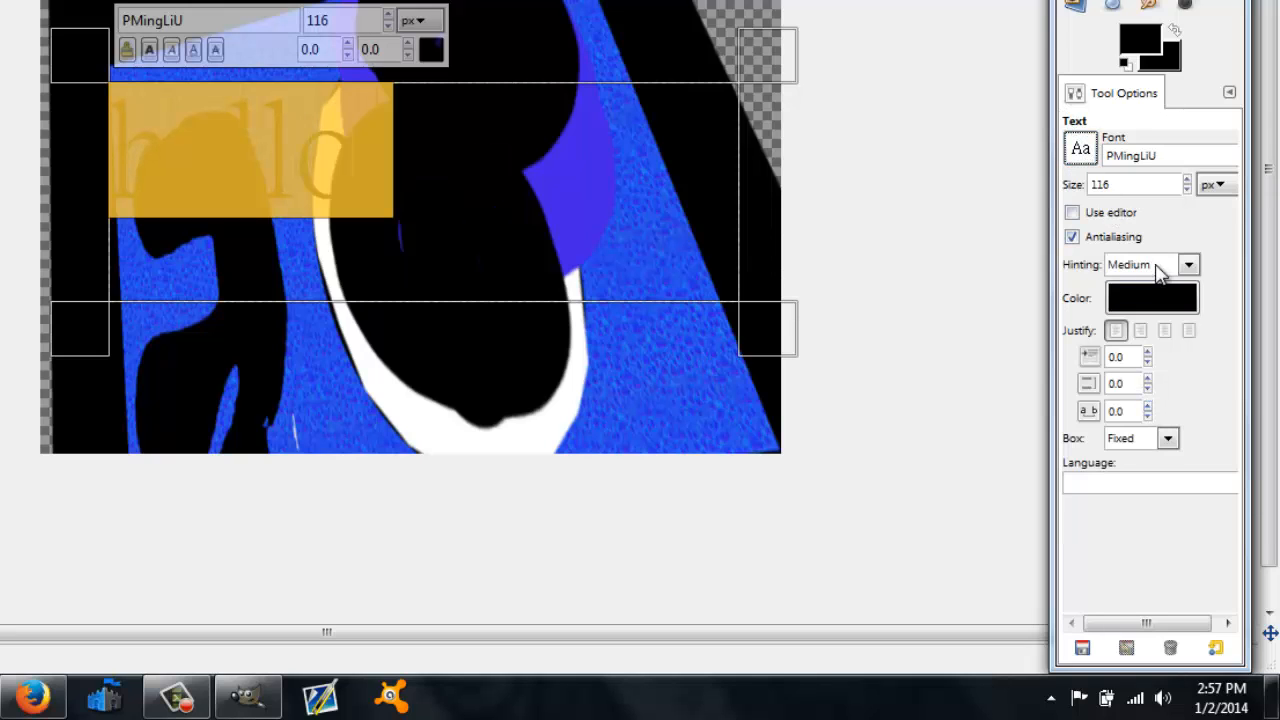
Step: Set the text colour to a bright pink swatch and finish editing the text
click(1155, 307)
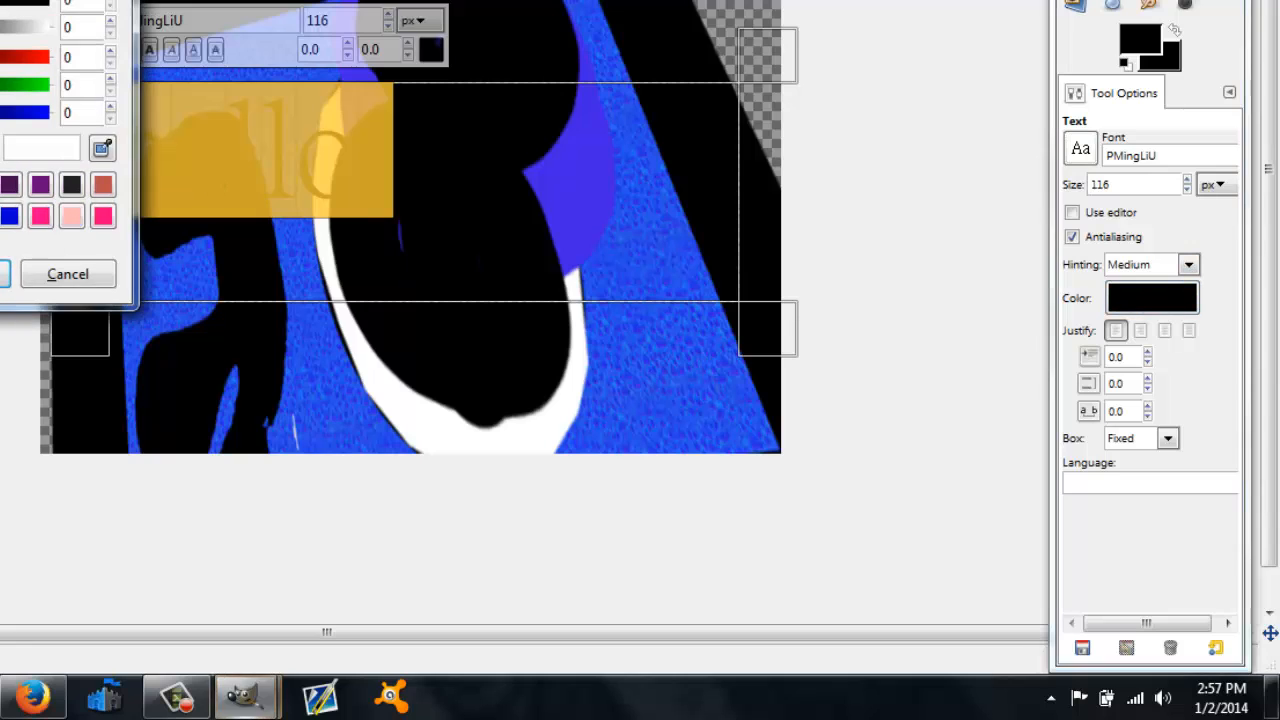
click(104, 216)
click(2, 279)
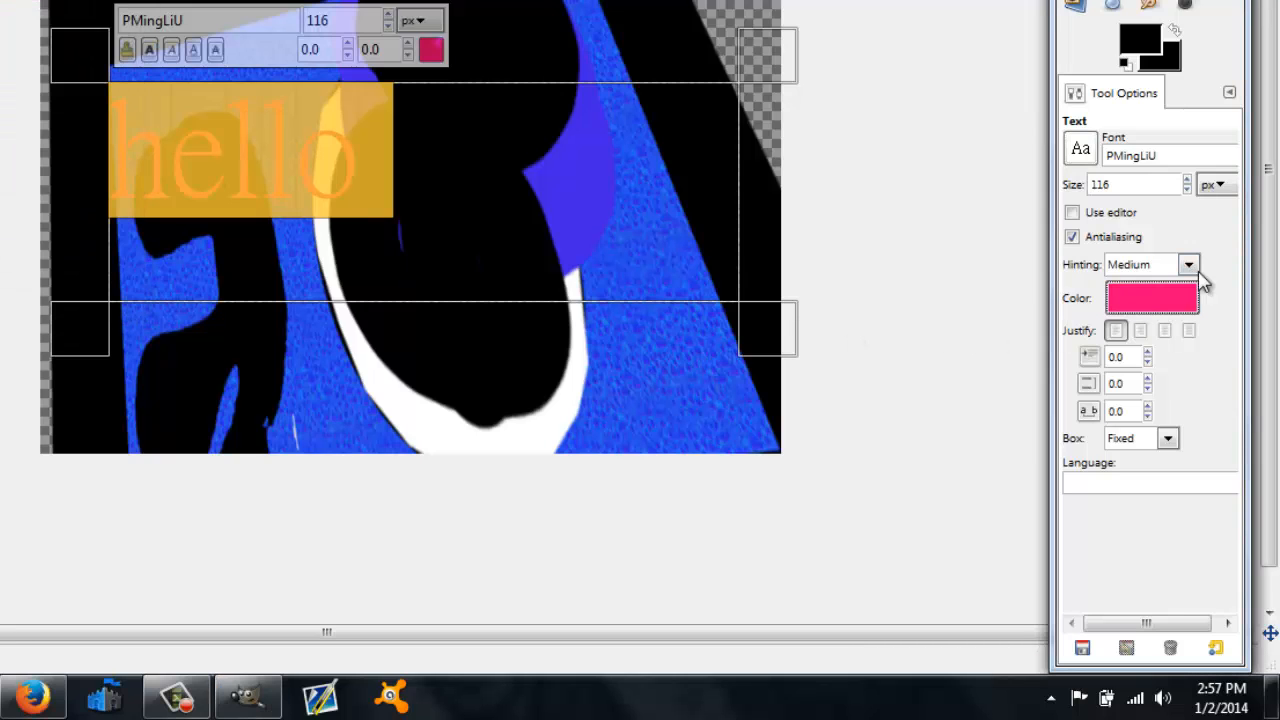
click(727, 424)
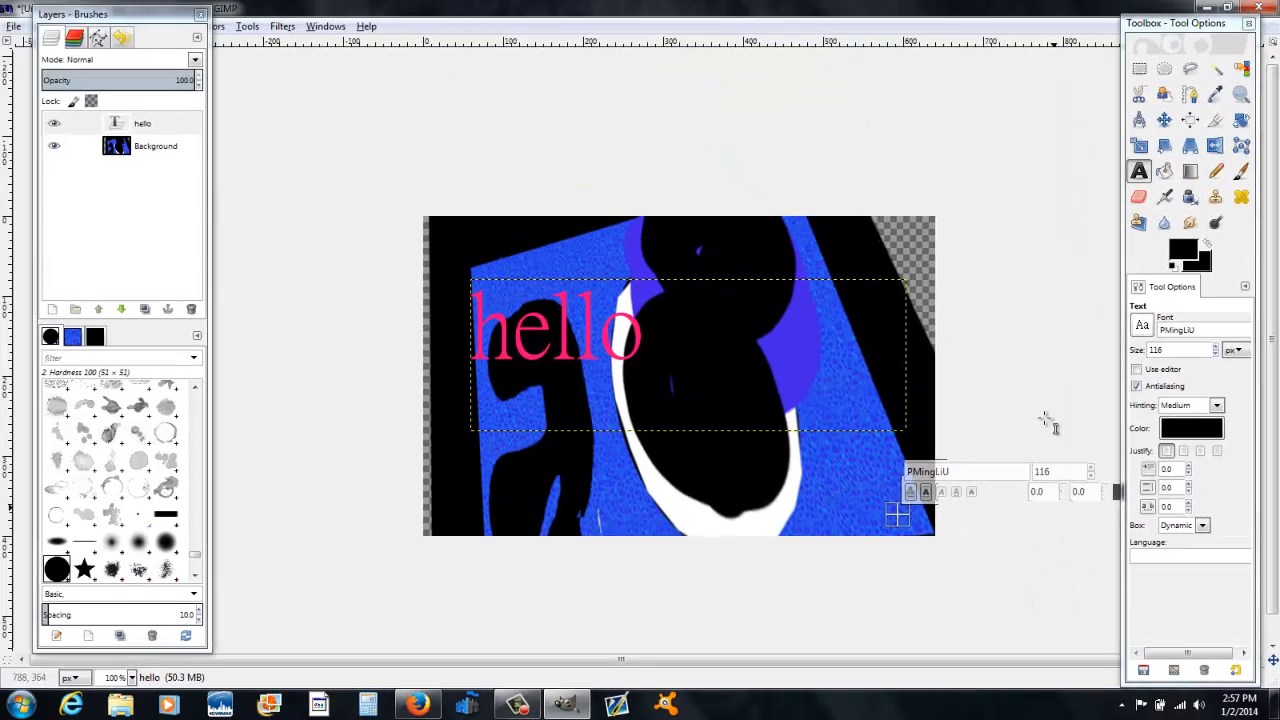
Step: Fill the Background layer with a foreground-to-background gradient using the Blend tool
click(140, 156)
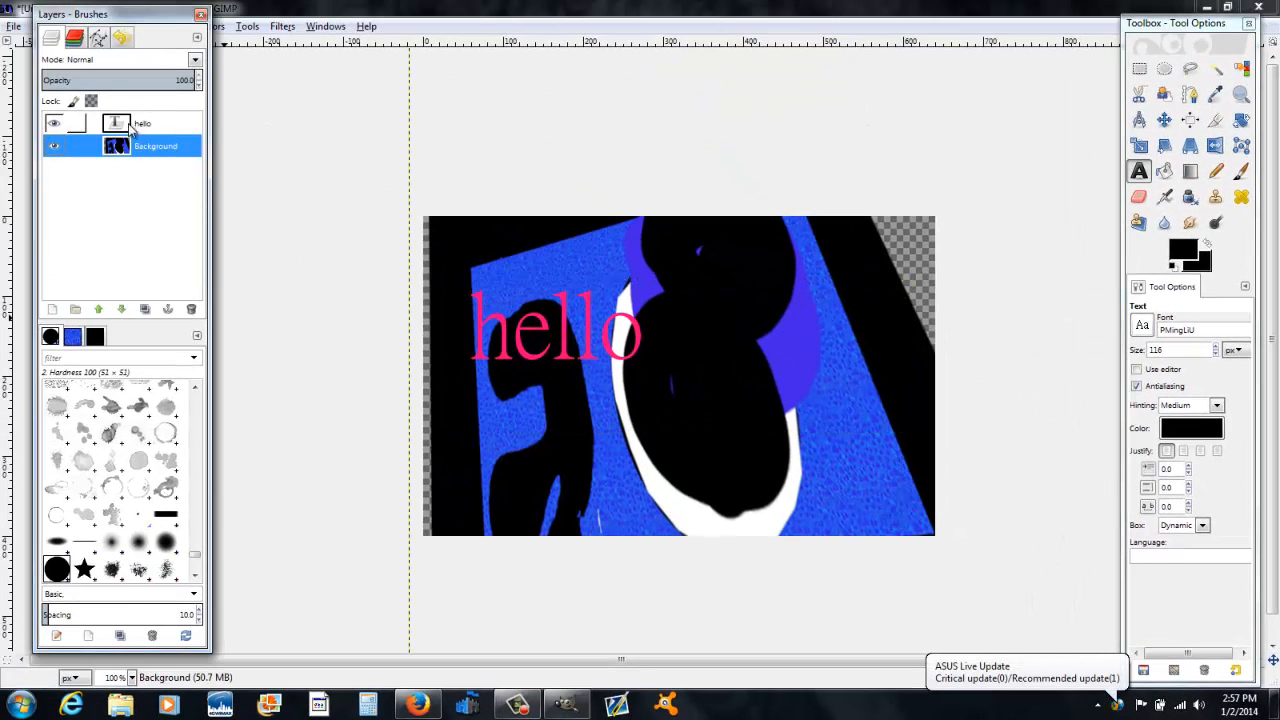
click(140, 125)
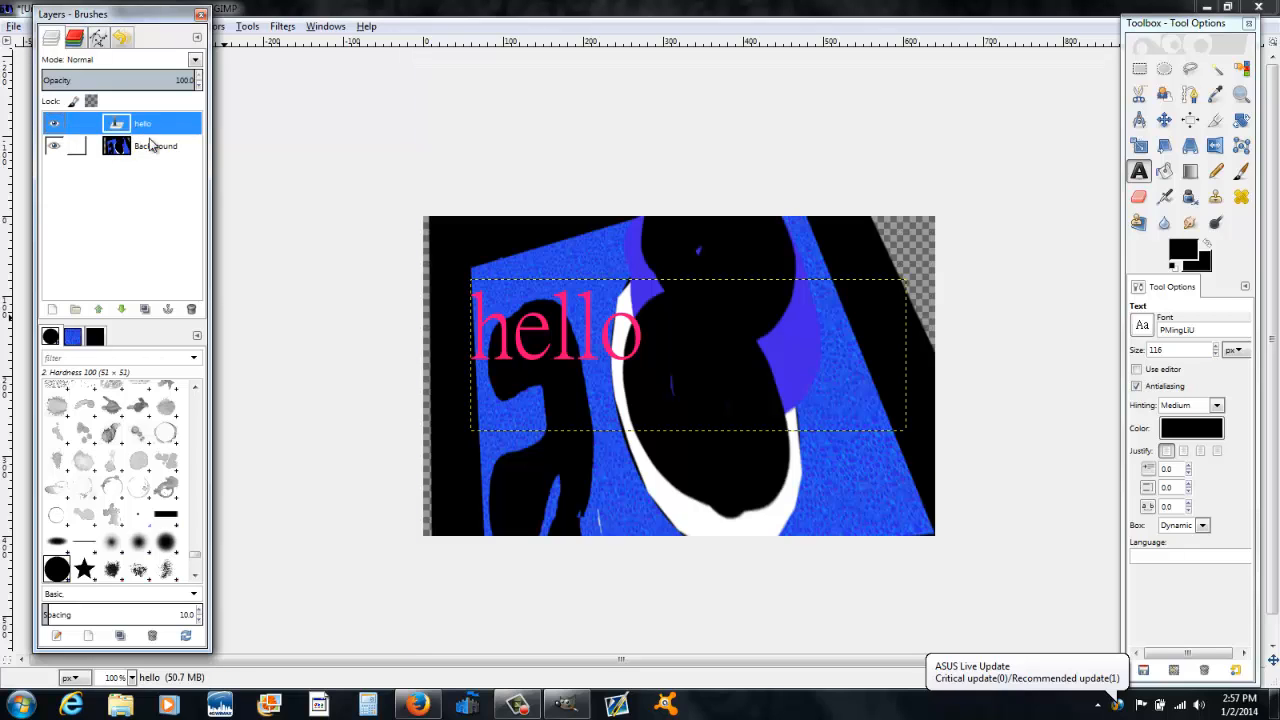
click(1190, 172)
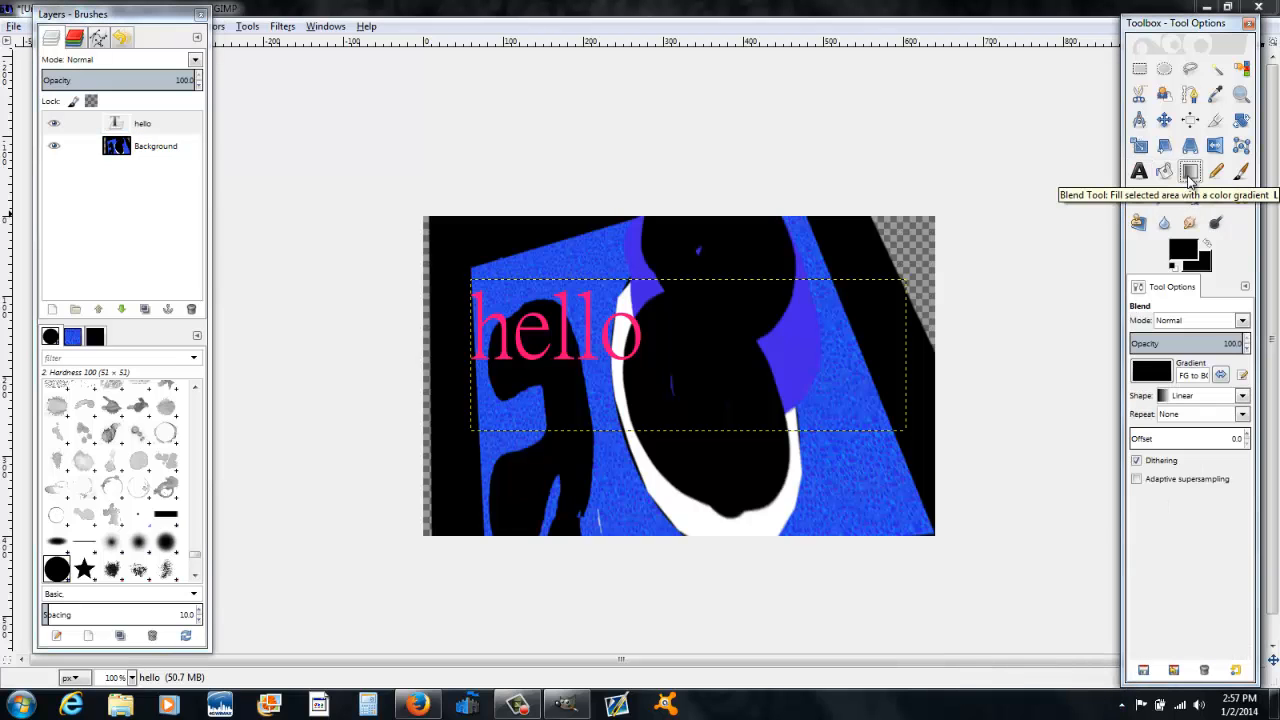
click(873, 480)
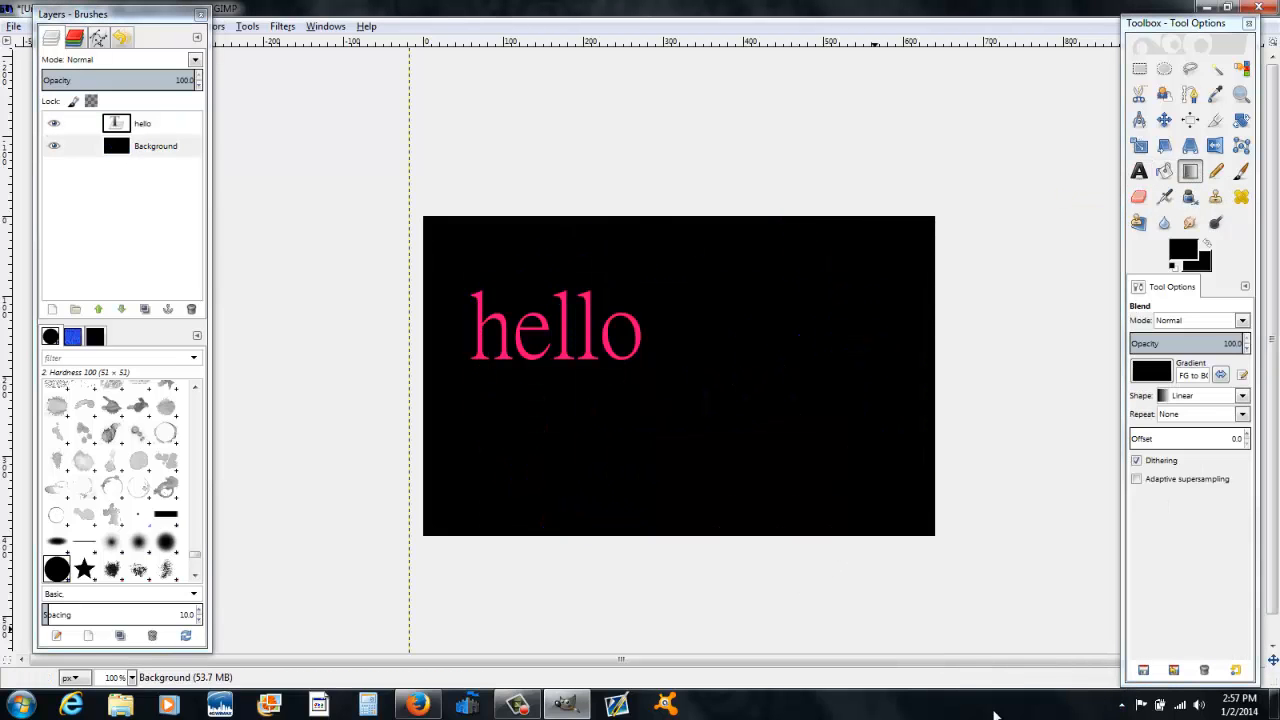
key(ctrl+z)
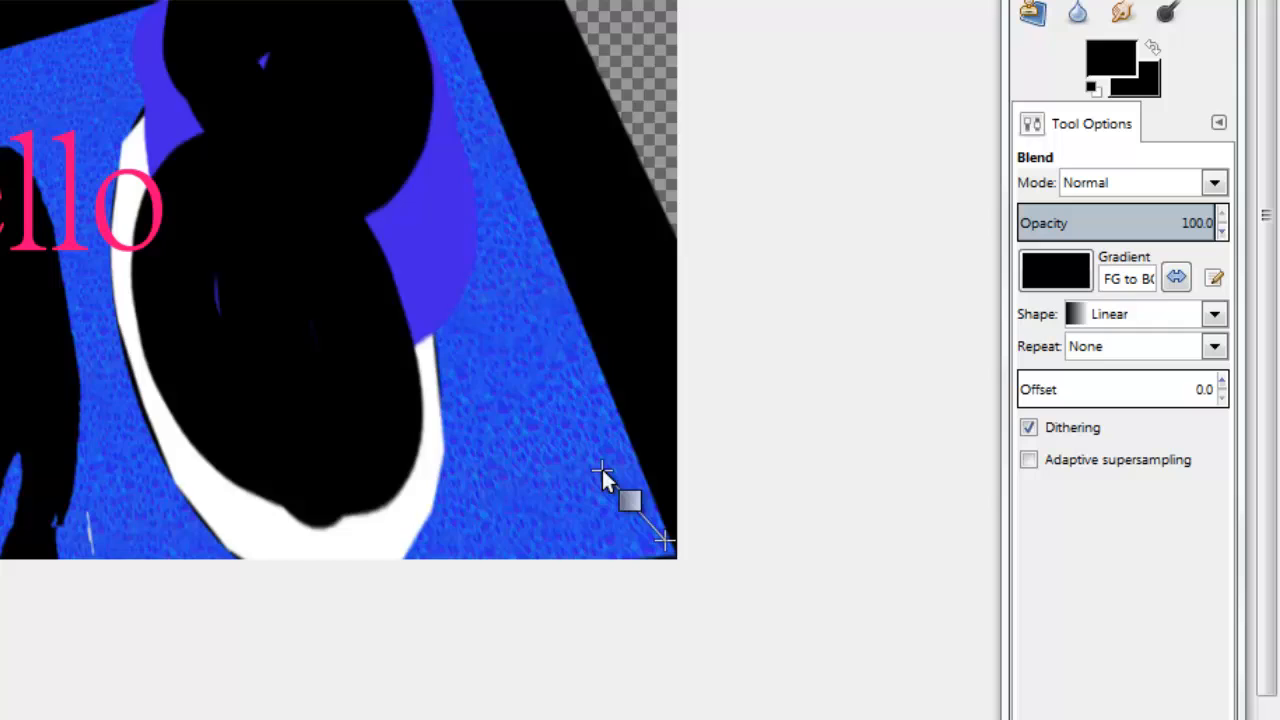
drag(602, 469, 604, 472)
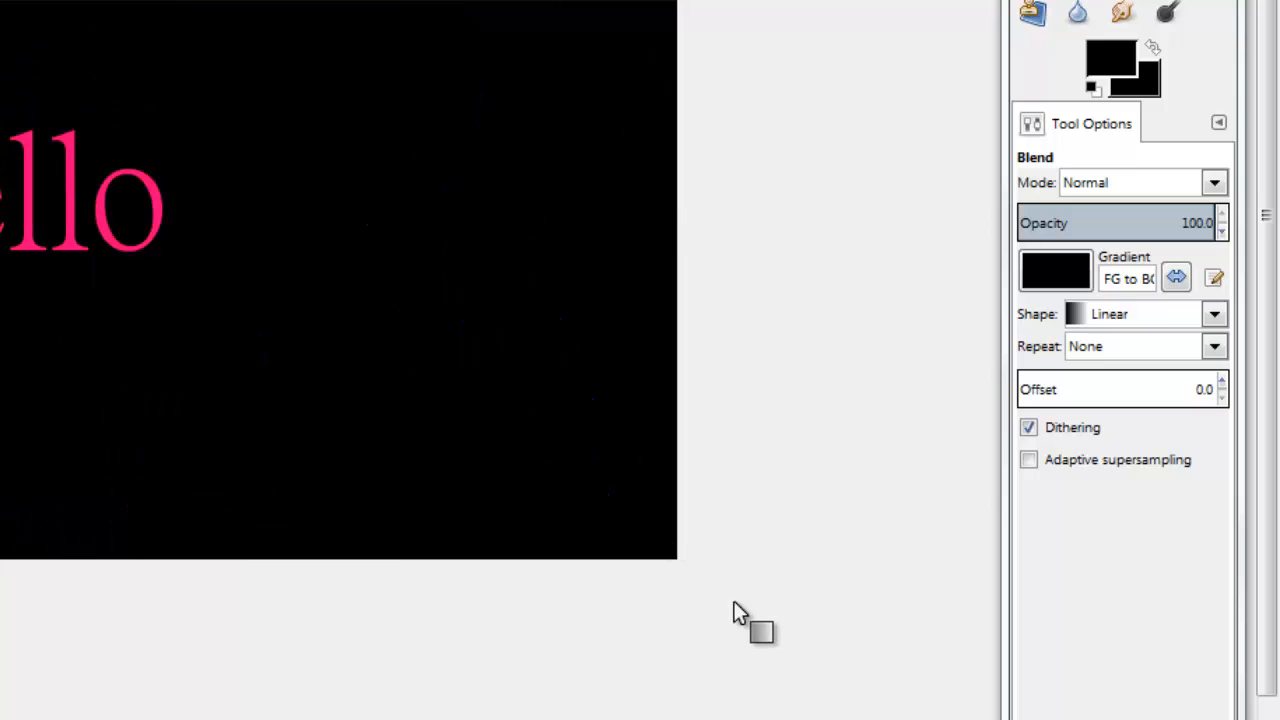
Step: Undo the black gradient fill and switch the Blend gradient to FG to Transparent
key(ctrl+z)
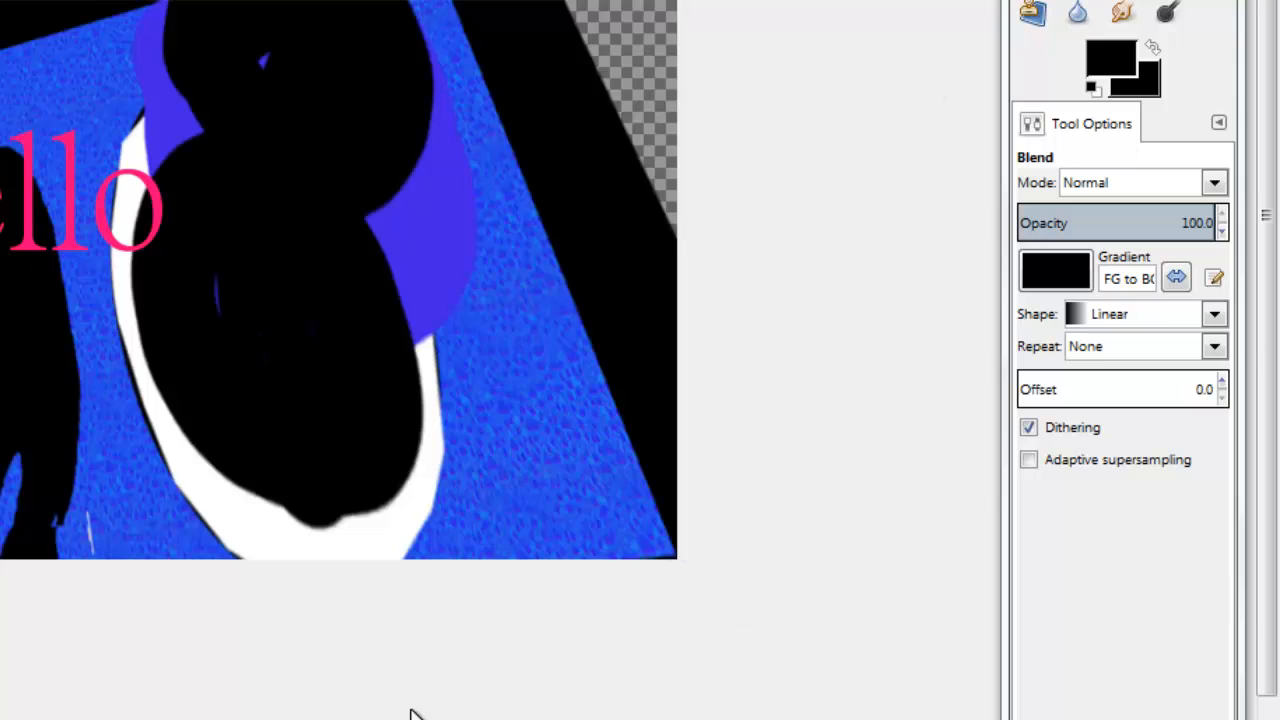
click(1040, 272)
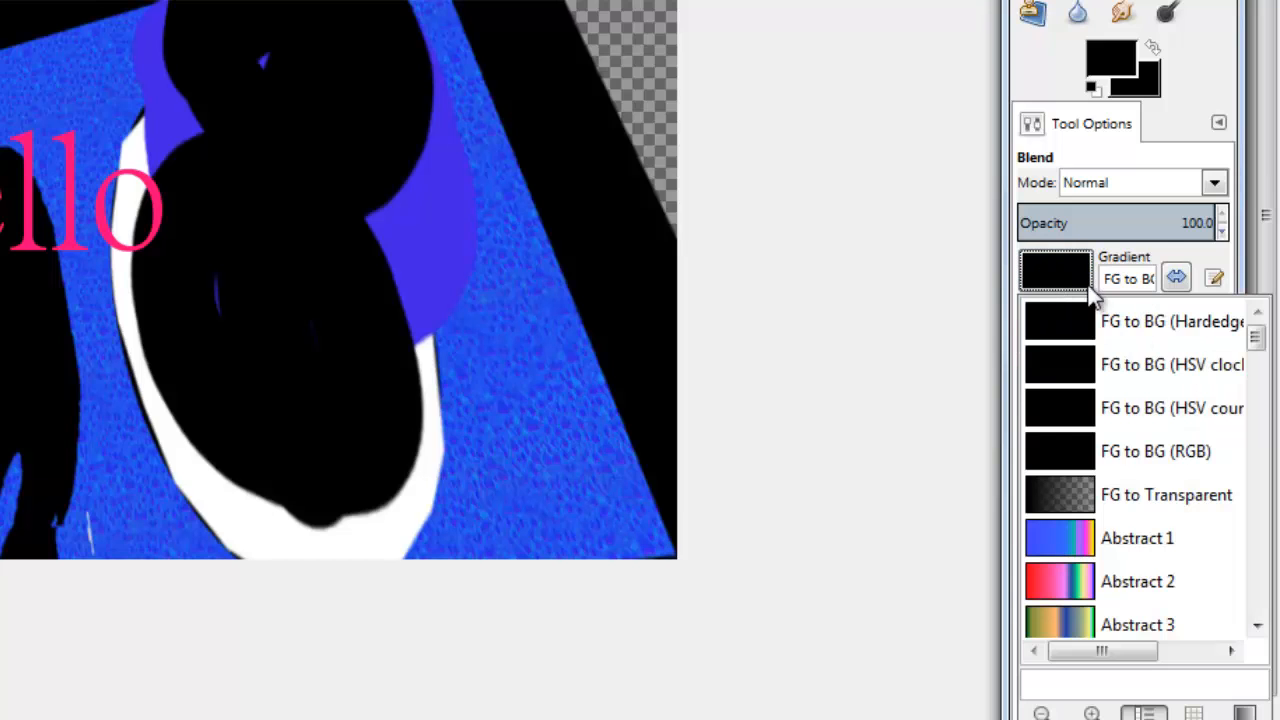
scroll(1085, 582, down, 3)
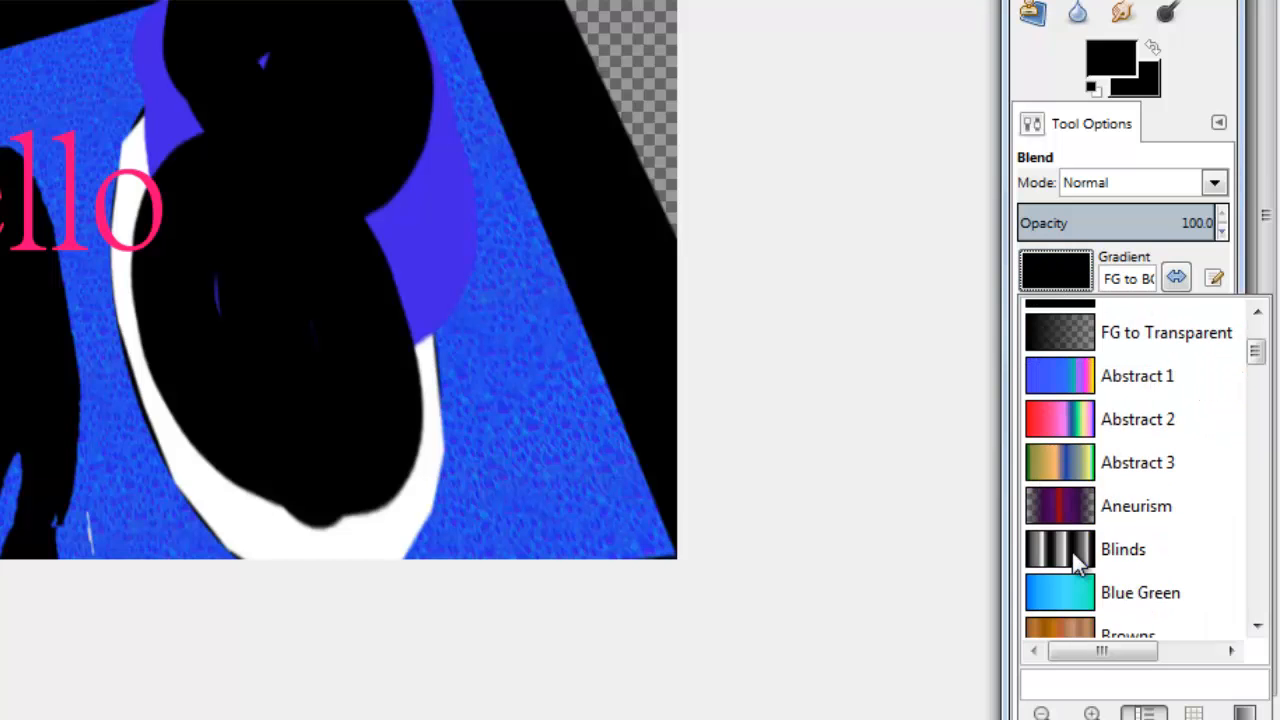
scroll(1078, 482, up, 2)
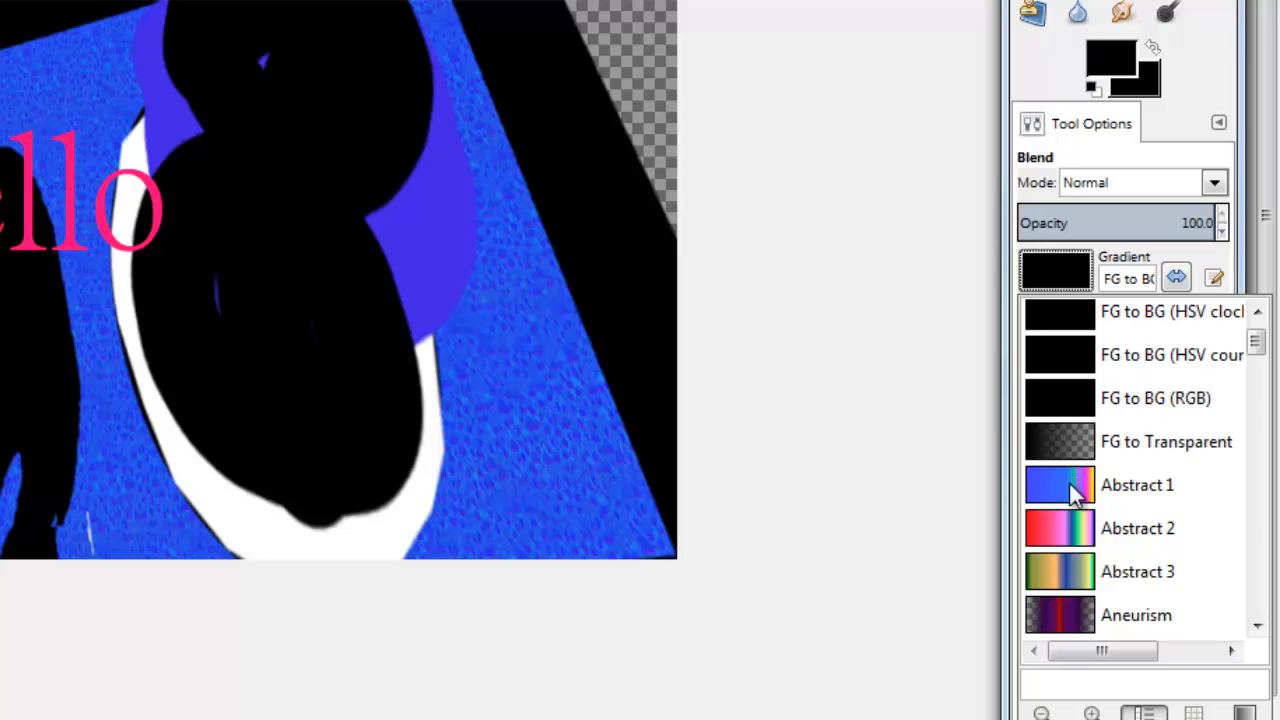
click(1060, 452)
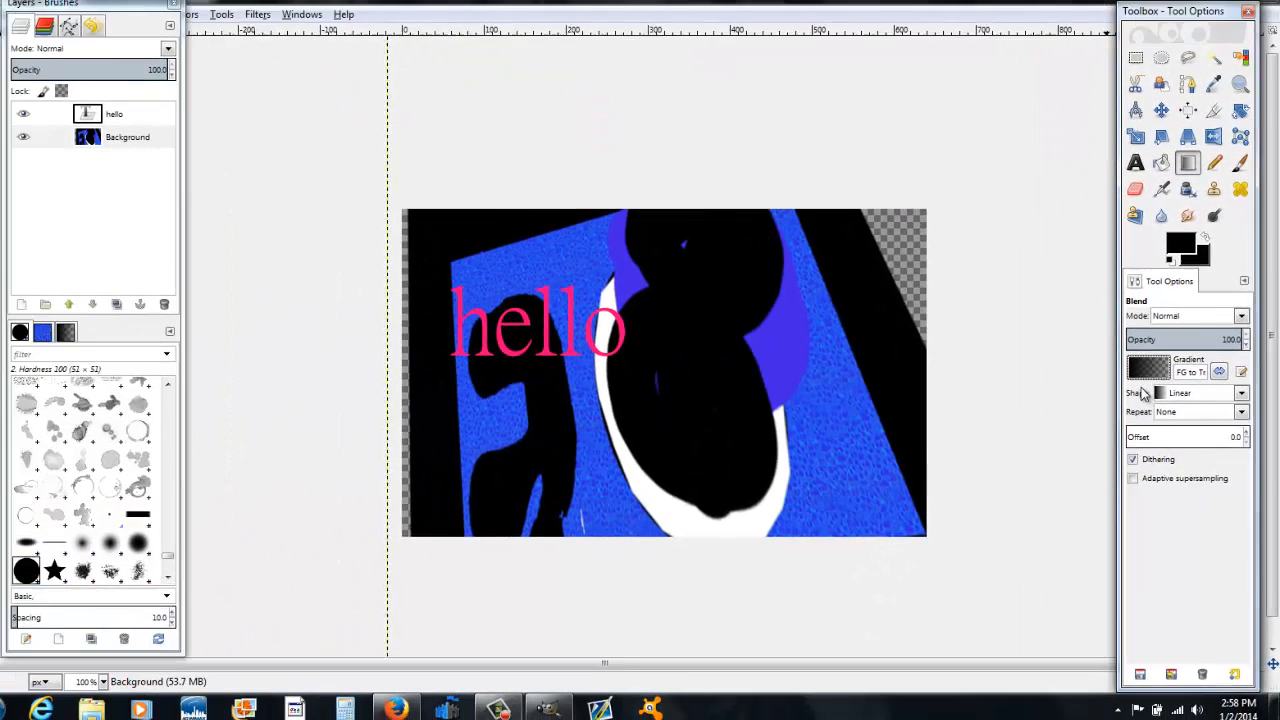
Step: Set the foreground colour to the cyan swatch 06ffff
click(1100, 318)
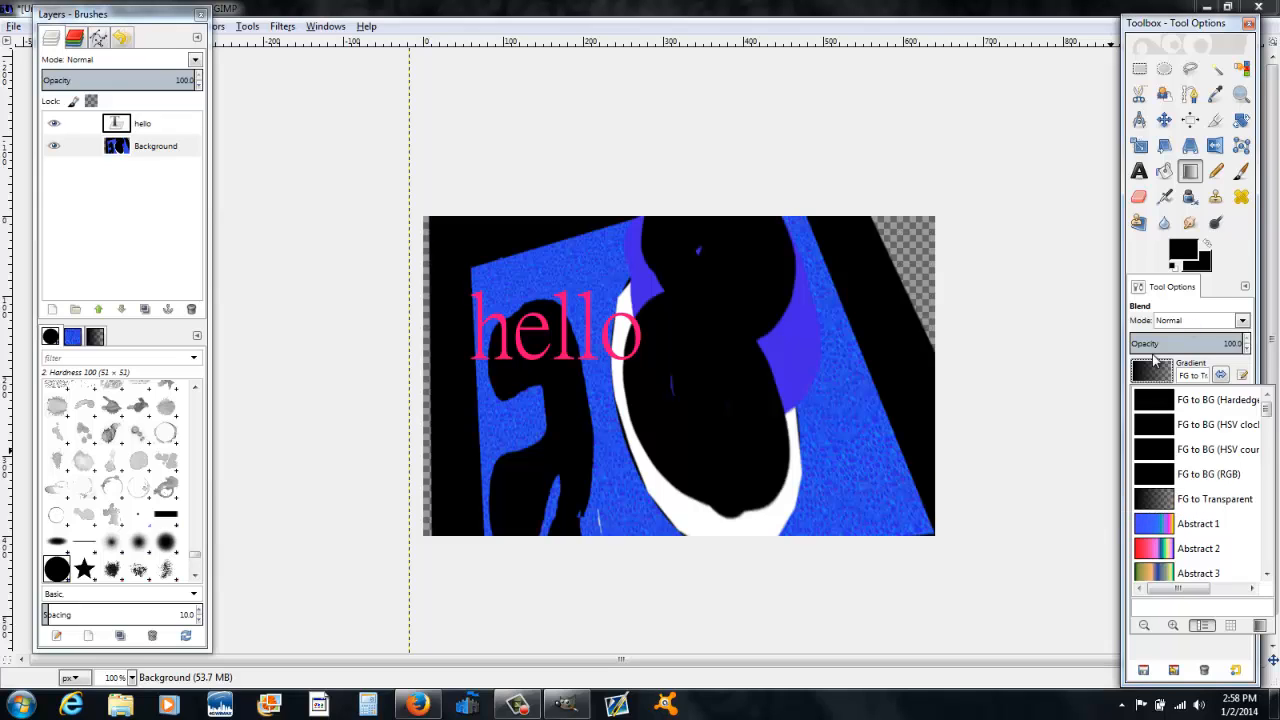
click(1156, 380)
click(1183, 253)
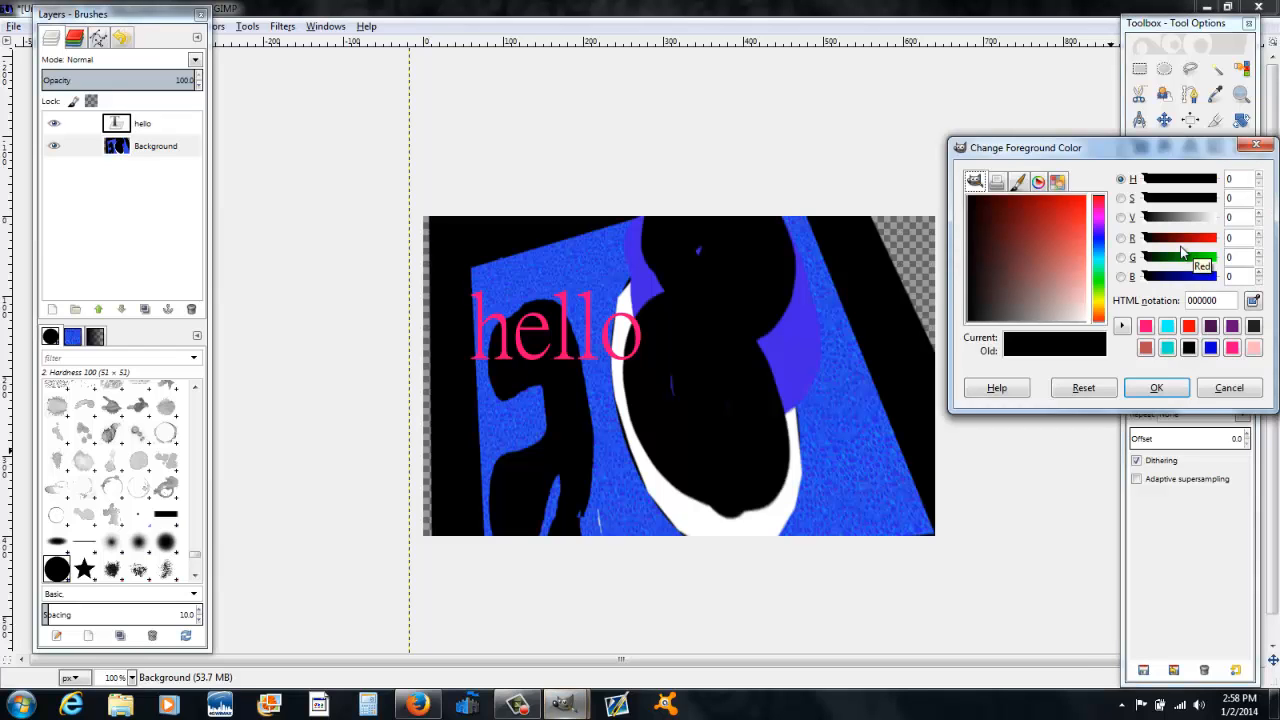
drag(1026, 196, 1076, 205)
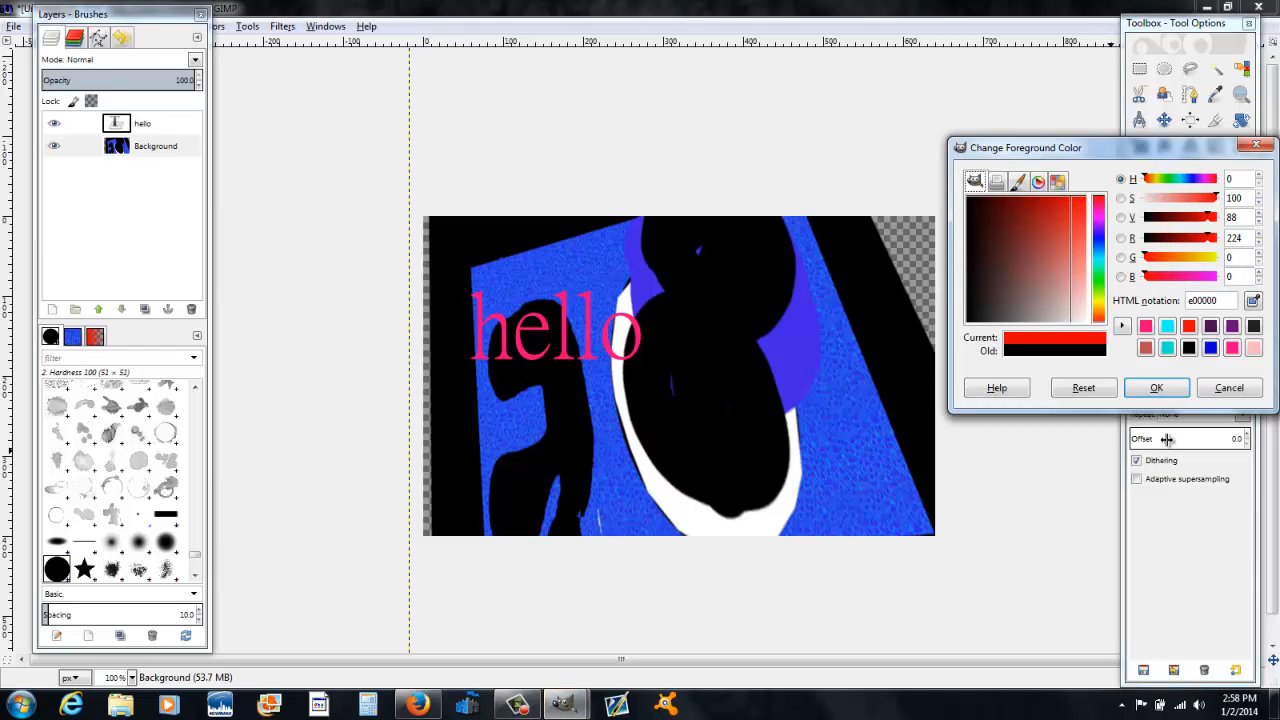
click(1233, 348)
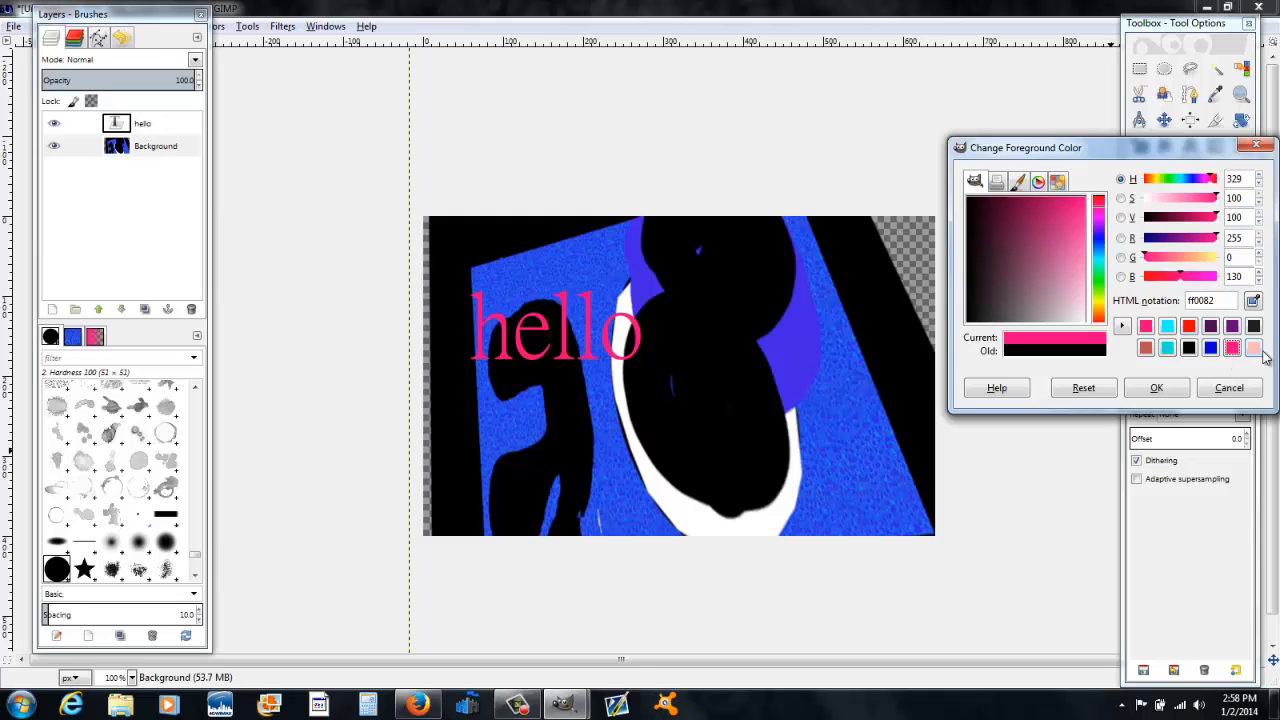
click(1168, 350)
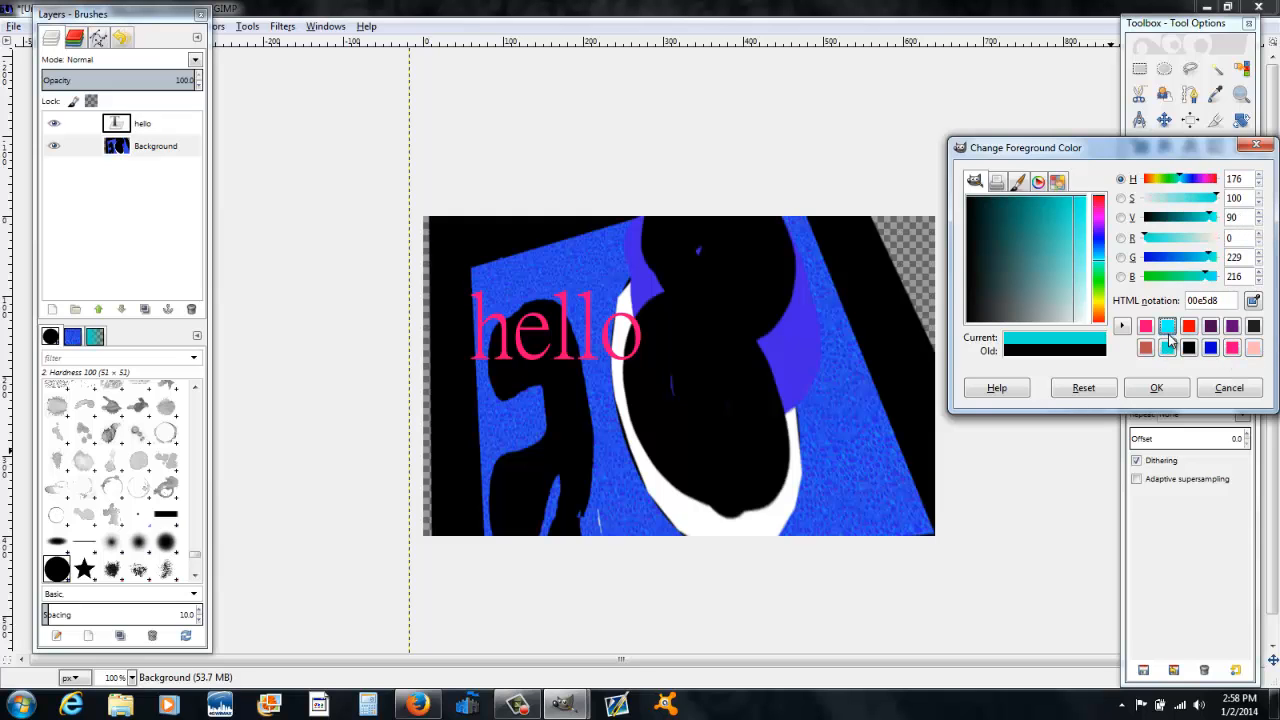
click(1160, 388)
Step: Apply several FG to Transparent blends across the Background layer and undo them all
drag(934, 535, 821, 453)
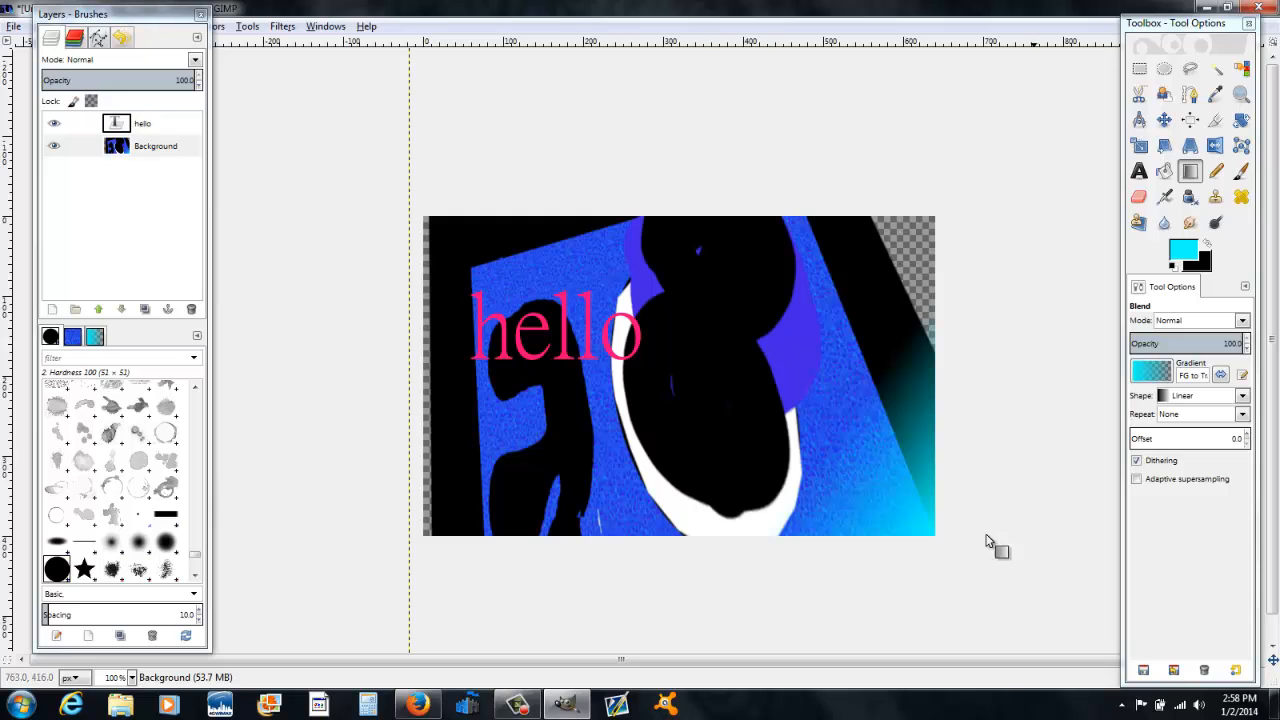
drag(791, 418, 541, 282)
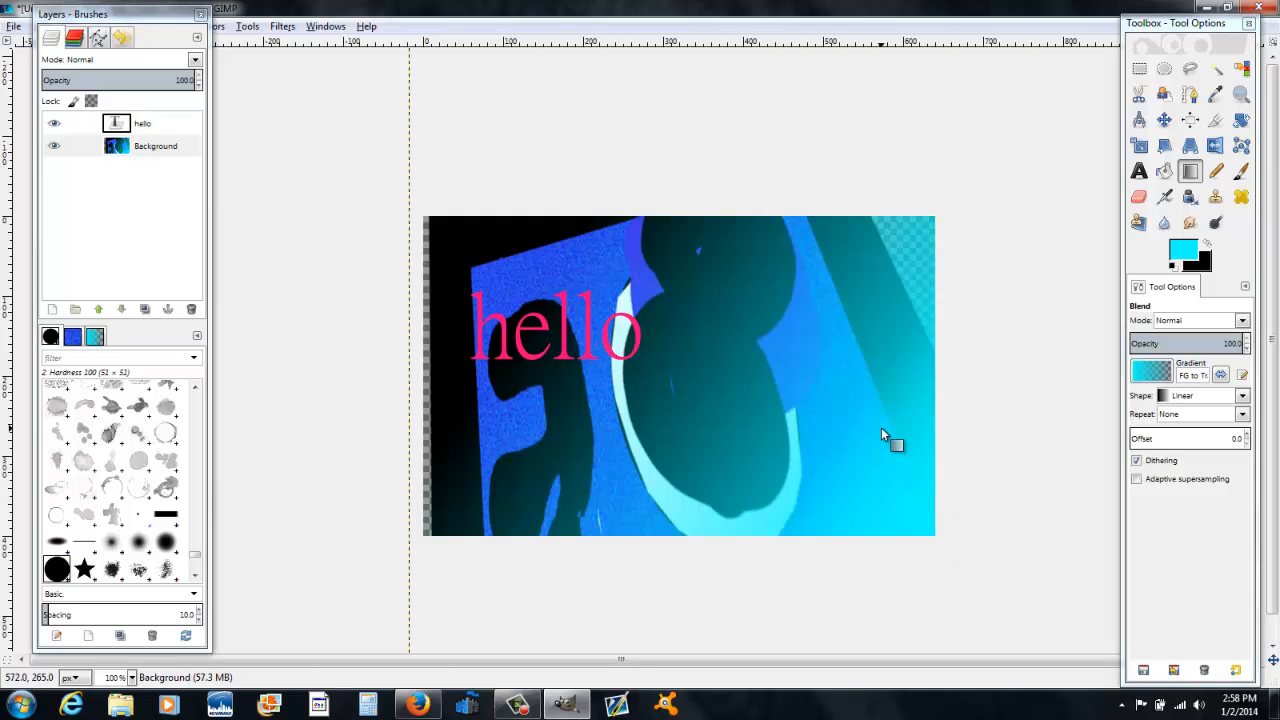
drag(936, 538, 409, 209)
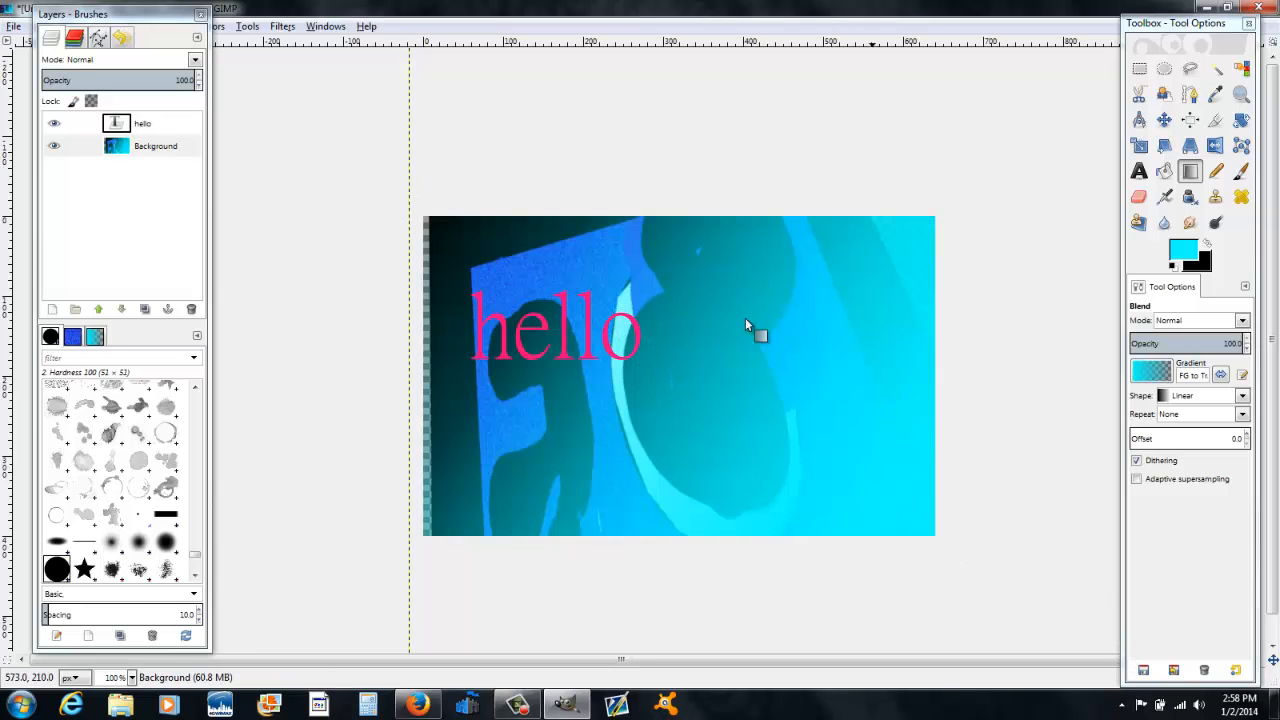
drag(920, 530, 207, 71)
key(ctrl+z)
key(ctrl+z)
key(ctrl+z)
key(ctrl+z)
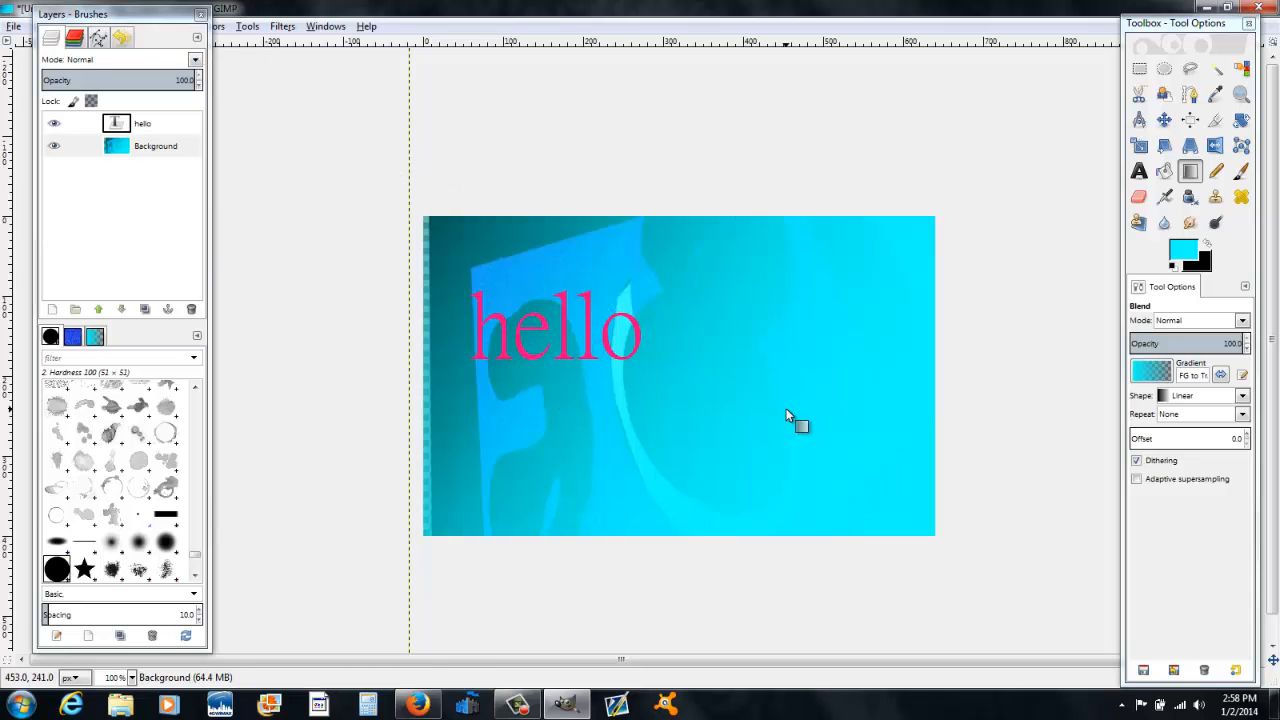
key(ctrl+z)
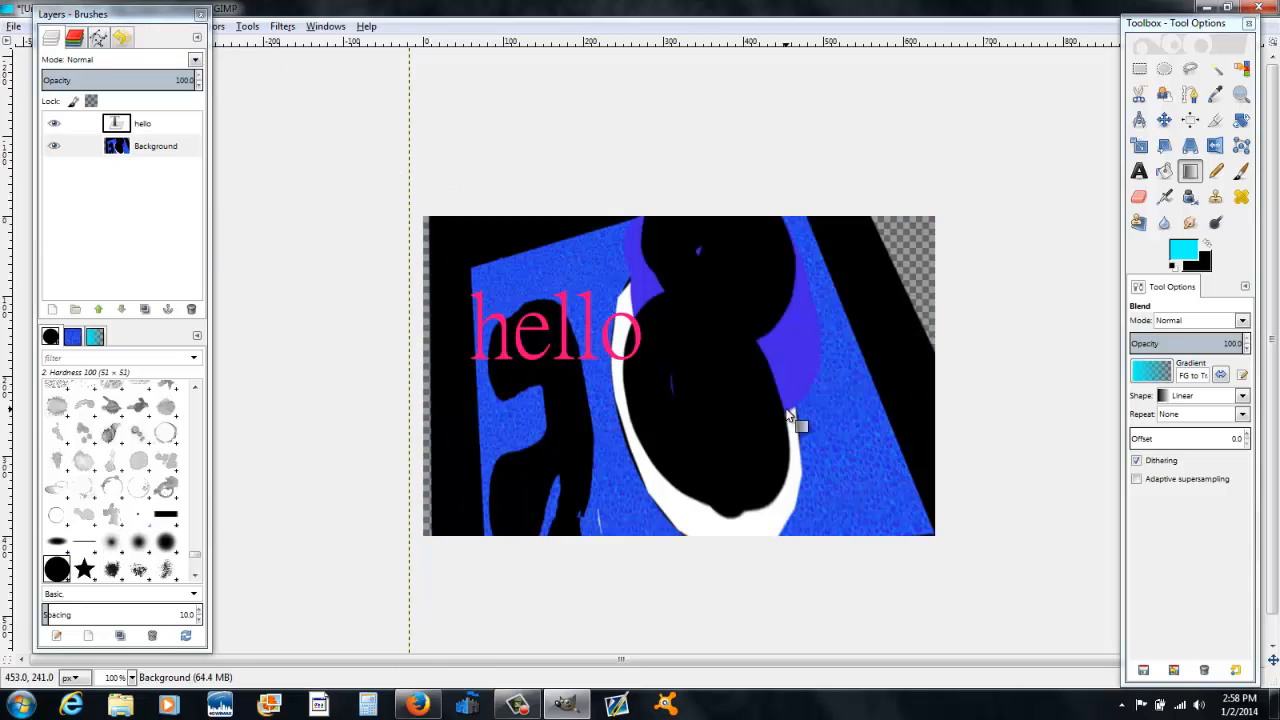
Step: Apply an FG to BG (HSV counter-clockwise) blend from the bottom-right corner and undo it
click(1150, 373)
click(1156, 452)
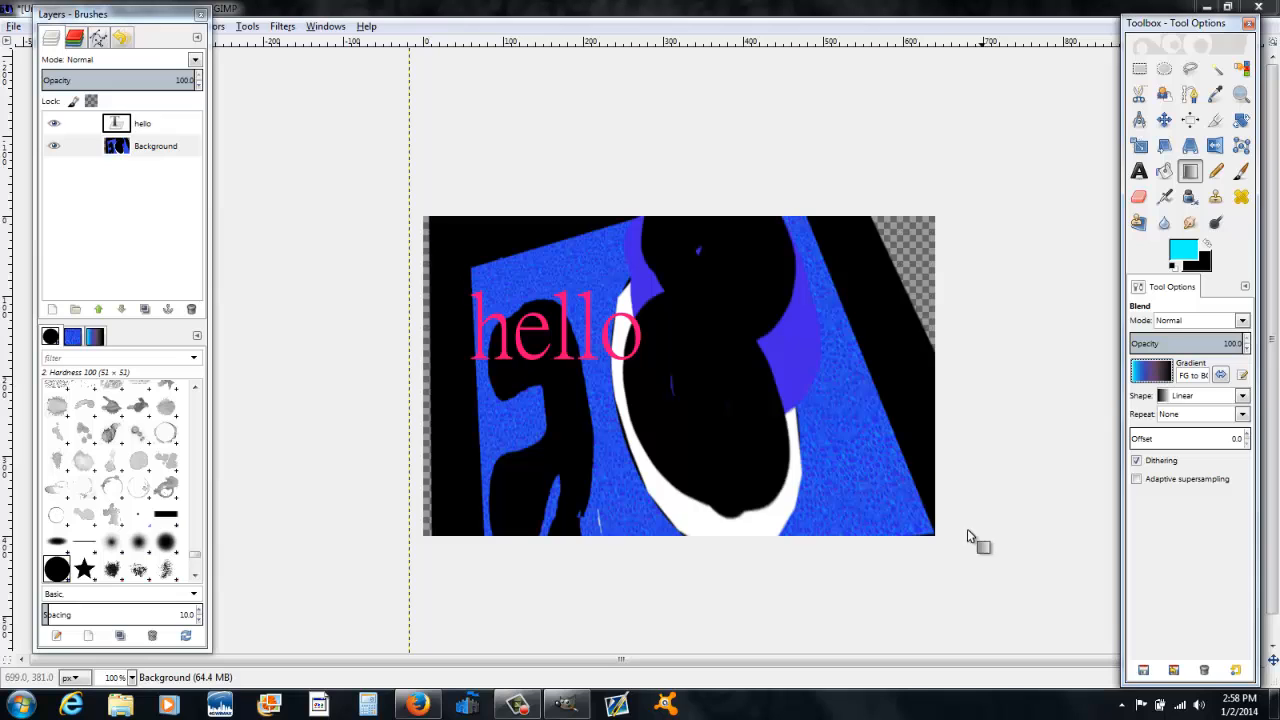
drag(934, 532, 797, 378)
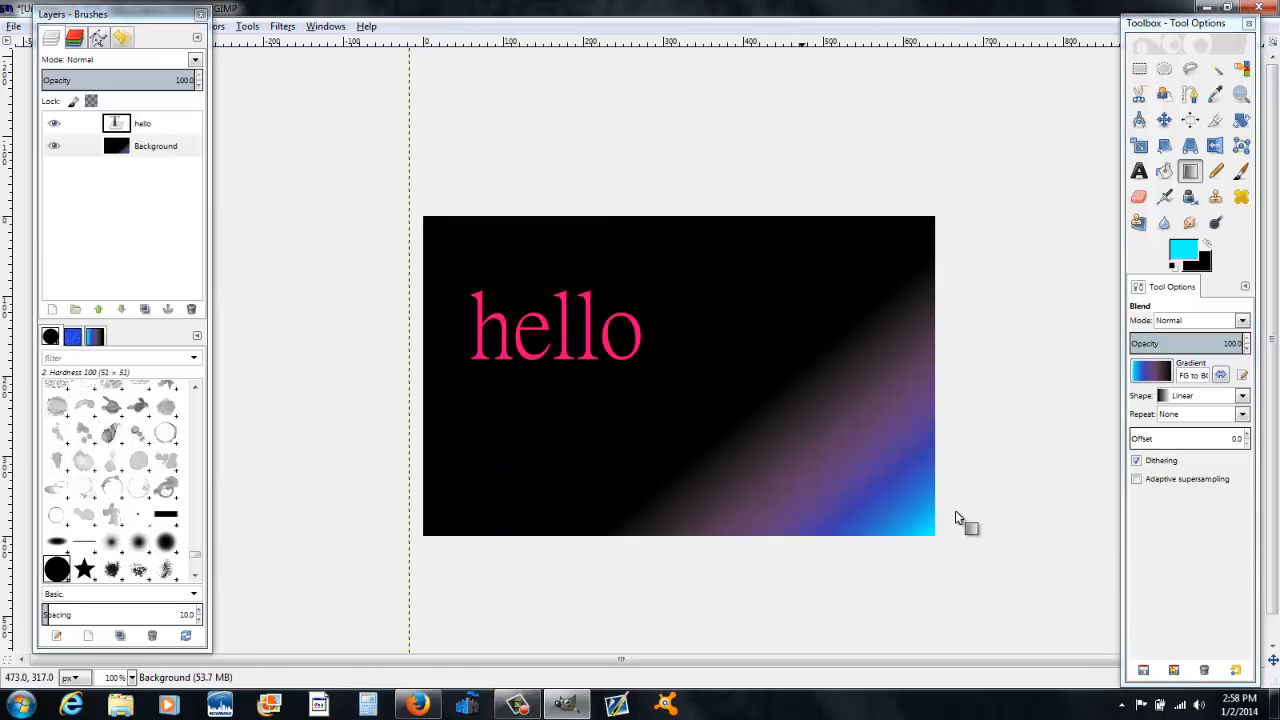
key(ctrl+z)
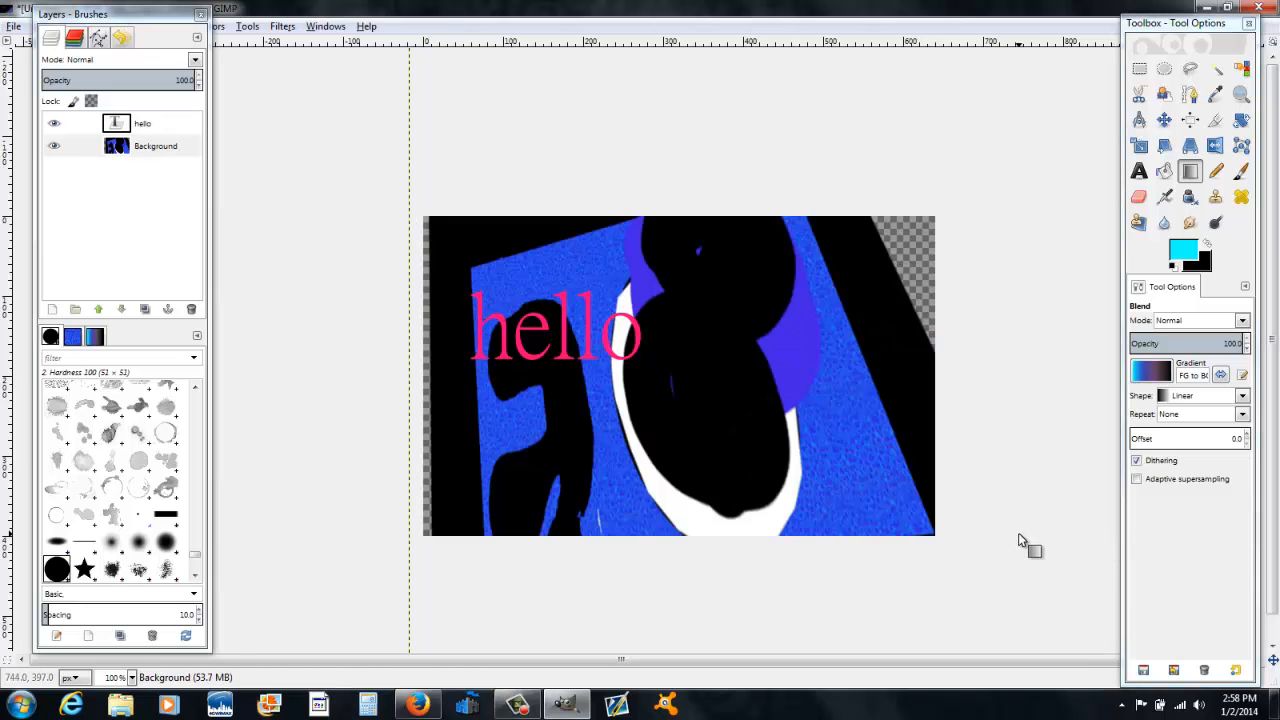
Step: Apply an Abstract 2 gradient blend diagonally across the layer and undo it
click(1156, 373)
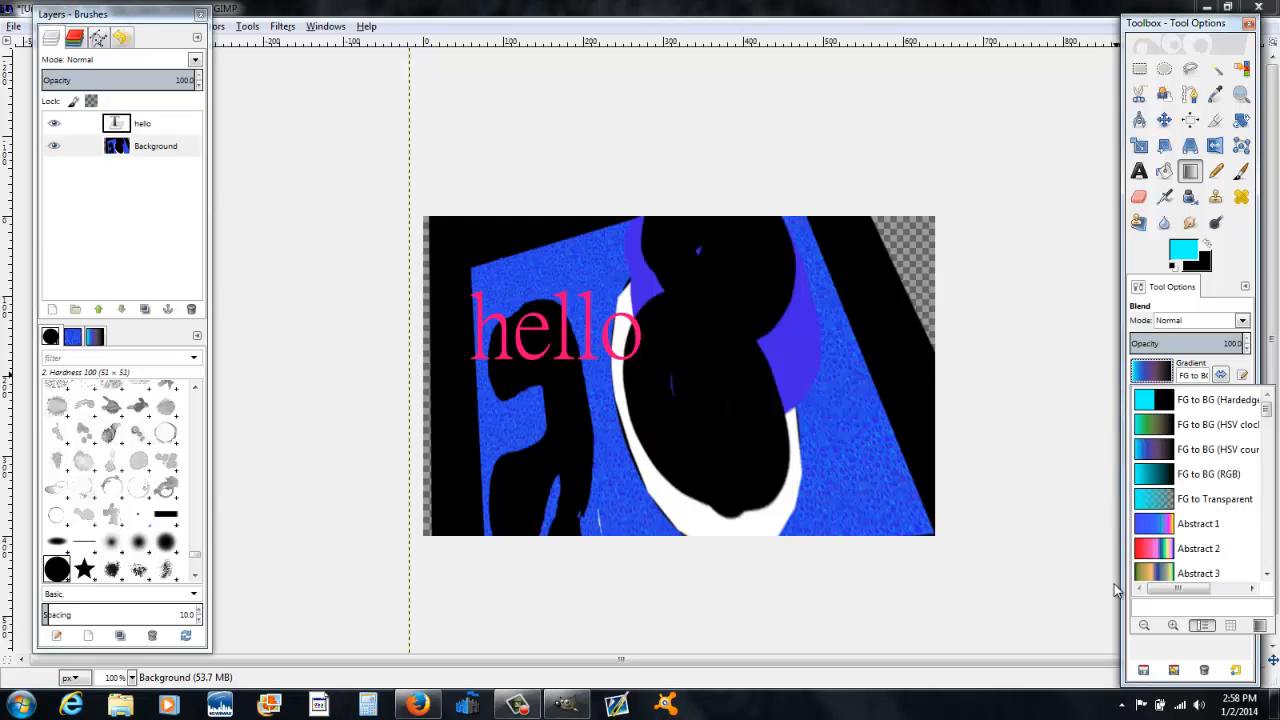
click(1162, 548)
drag(935, 534, 629, 366)
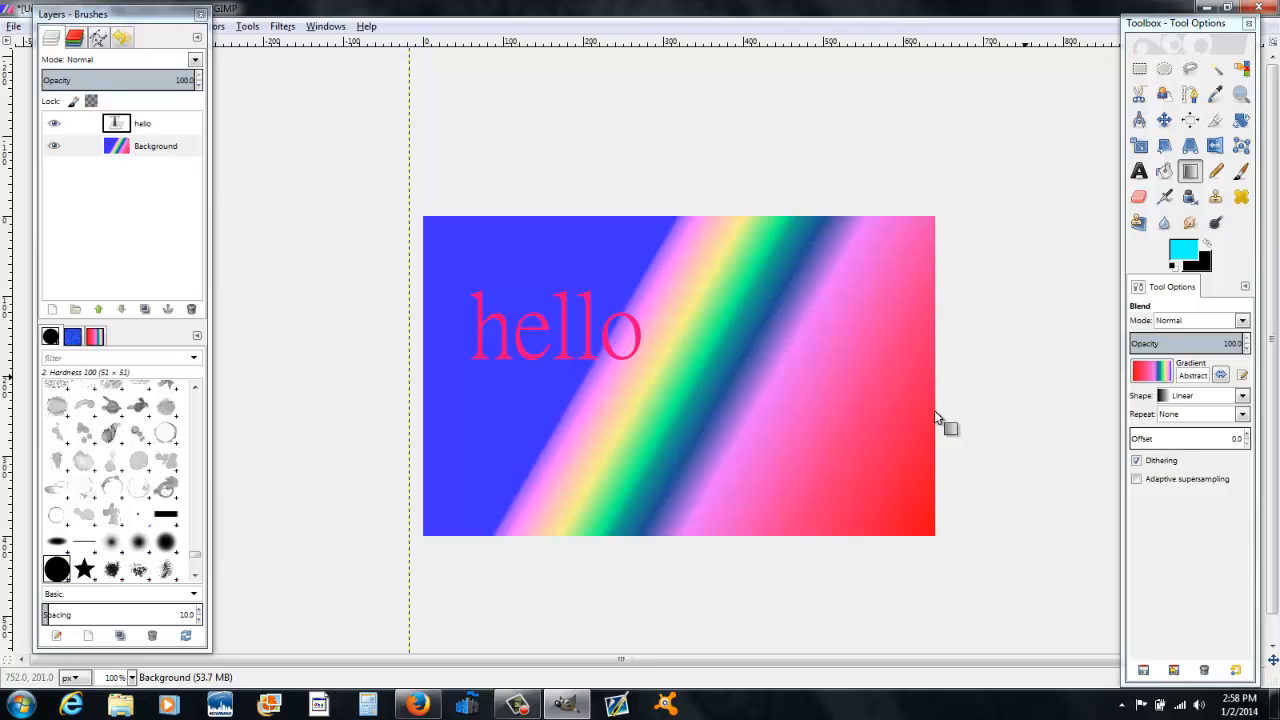
key(ctrl+z)
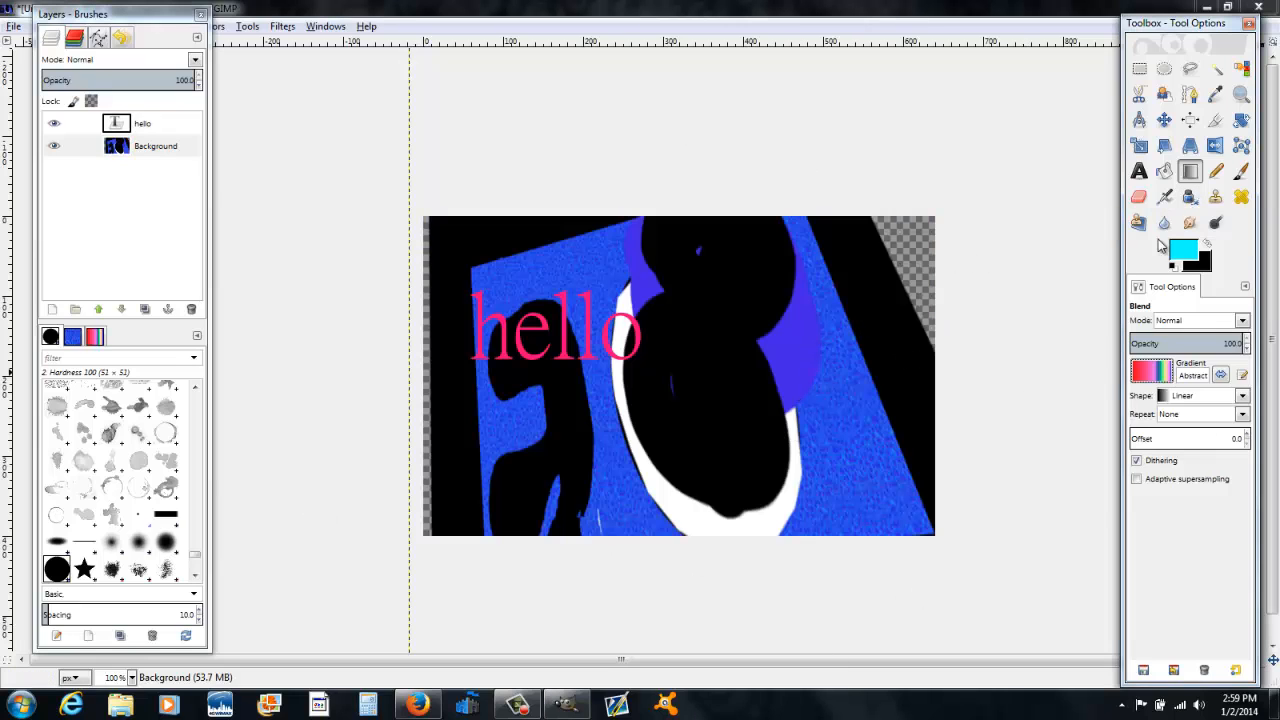
Step: Paint cyan strokes and dots on the Background layer with the Ink tool, switching the nib to square and diamond shapes
click(1189, 196)
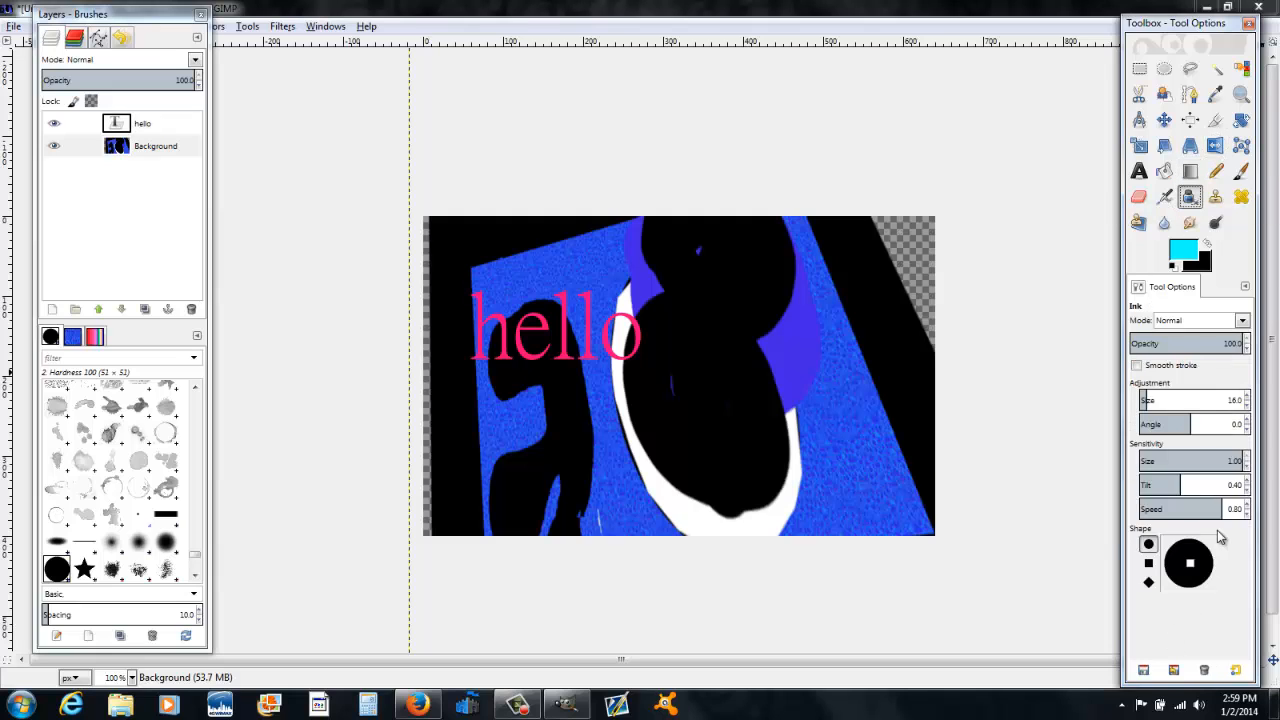
mouse_move(703, 370)
mouse_down()
mouse_move(773, 446)
mouse_move(878, 398)
mouse_move(818, 408)
mouse_move(774, 303)
mouse_move(617, 206)
mouse_move(907, 459)
mouse_move(673, 405)
mouse_move(623, 290)
mouse_move(612, 478)
mouse_up()
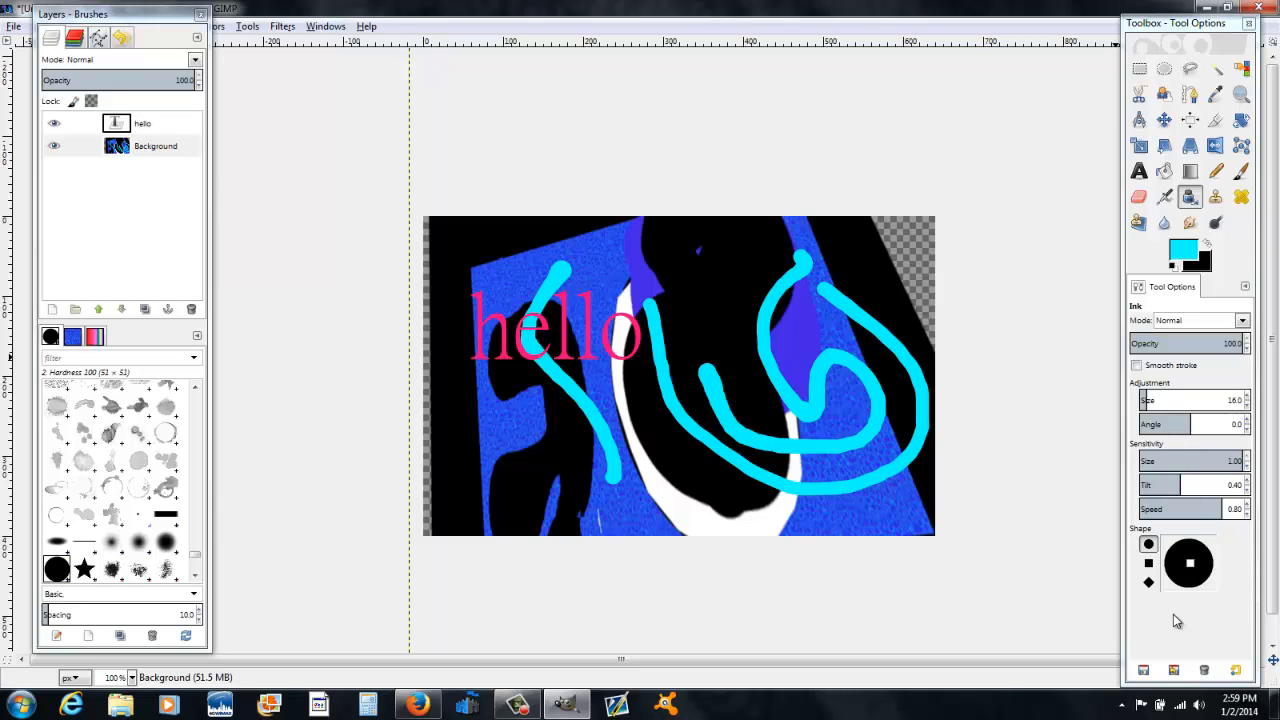
click(1148, 563)
mouse_move(658, 259)
mouse_down()
mouse_move(698, 316)
mouse_move(712, 272)
mouse_move(750, 258)
mouse_move(727, 358)
mouse_up()
click(1148, 582)
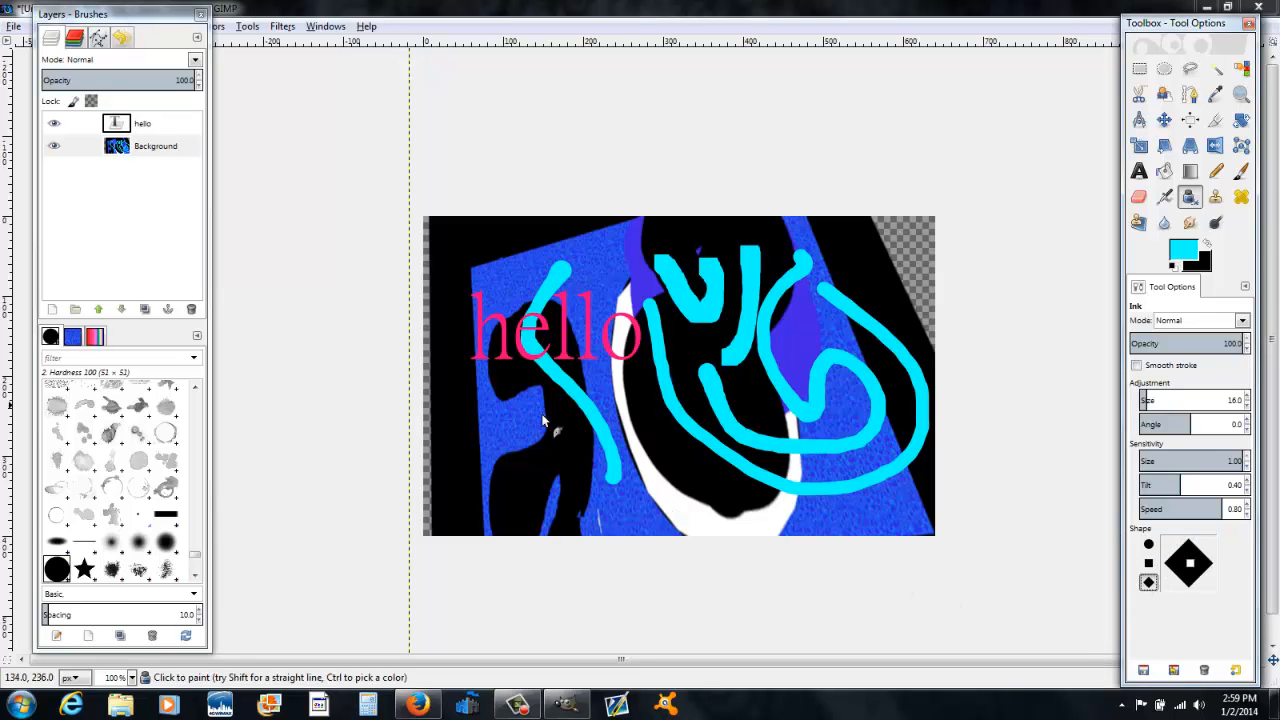
click(504, 236)
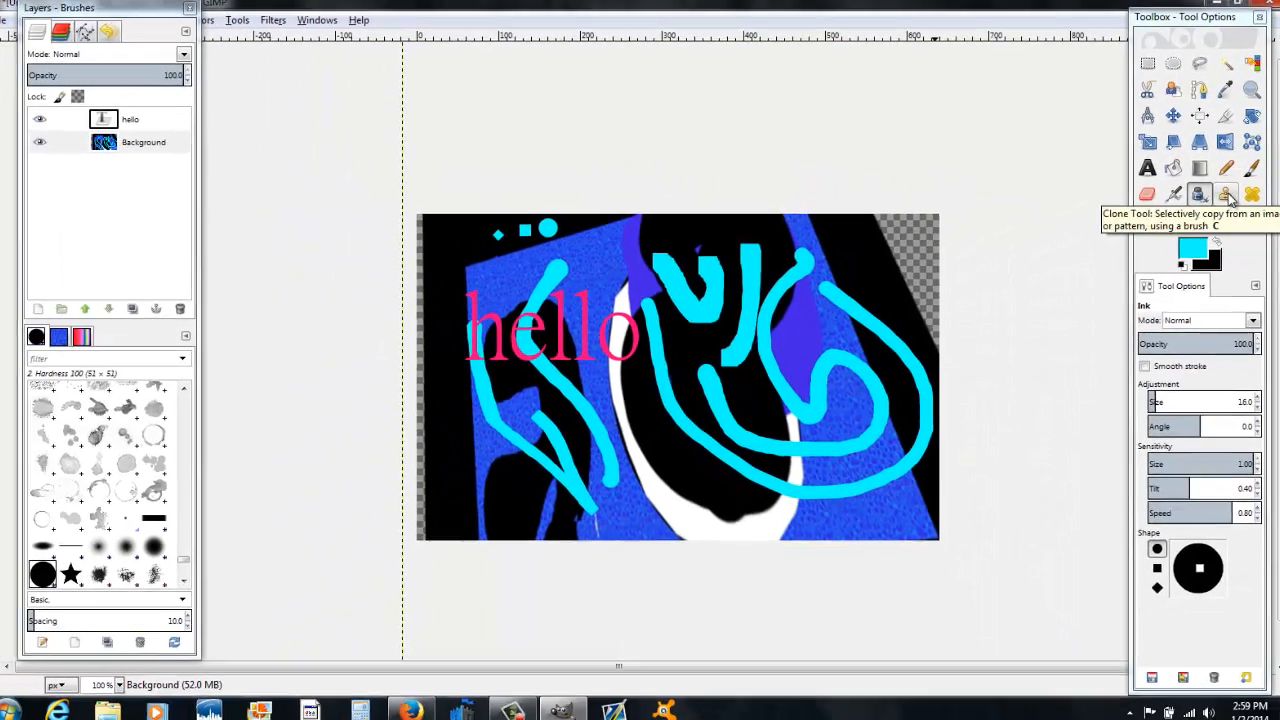
Step: Clone the cyan round dot onto several spots across the image with the Clone tool
click(1217, 198)
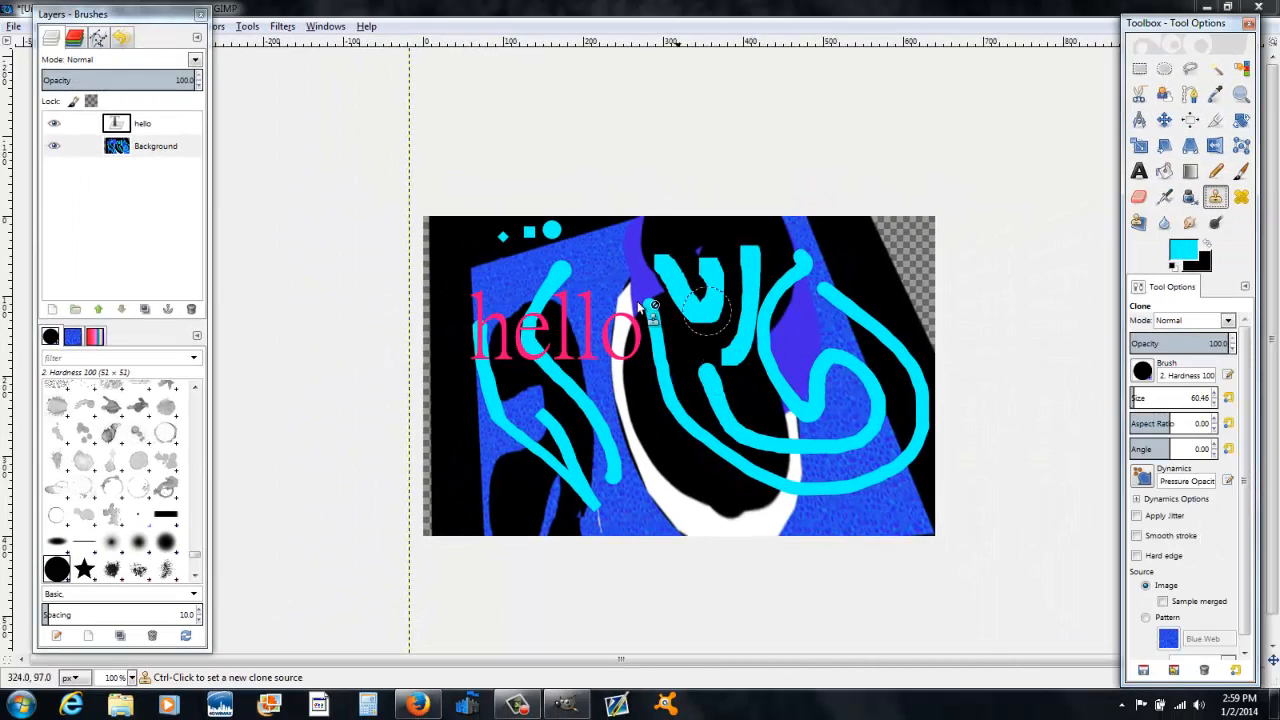
ctrl+click(858, 268)
click(803, 330)
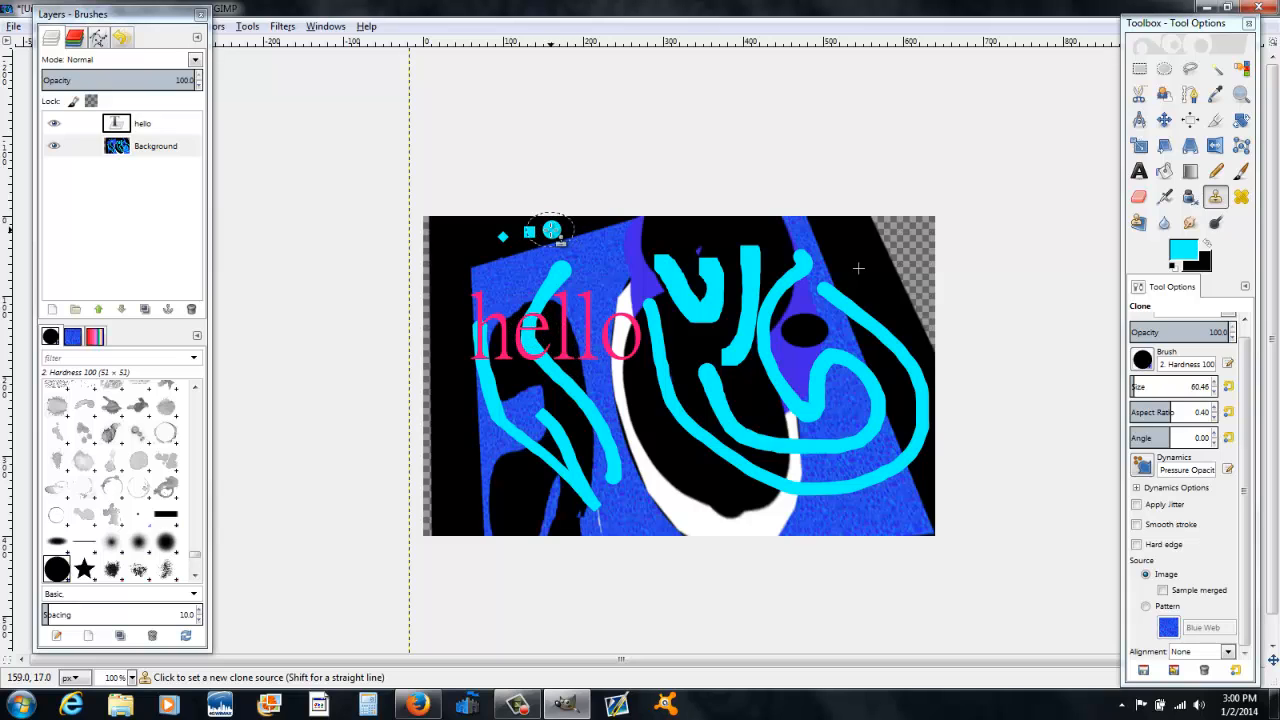
ctrl+click(552, 231)
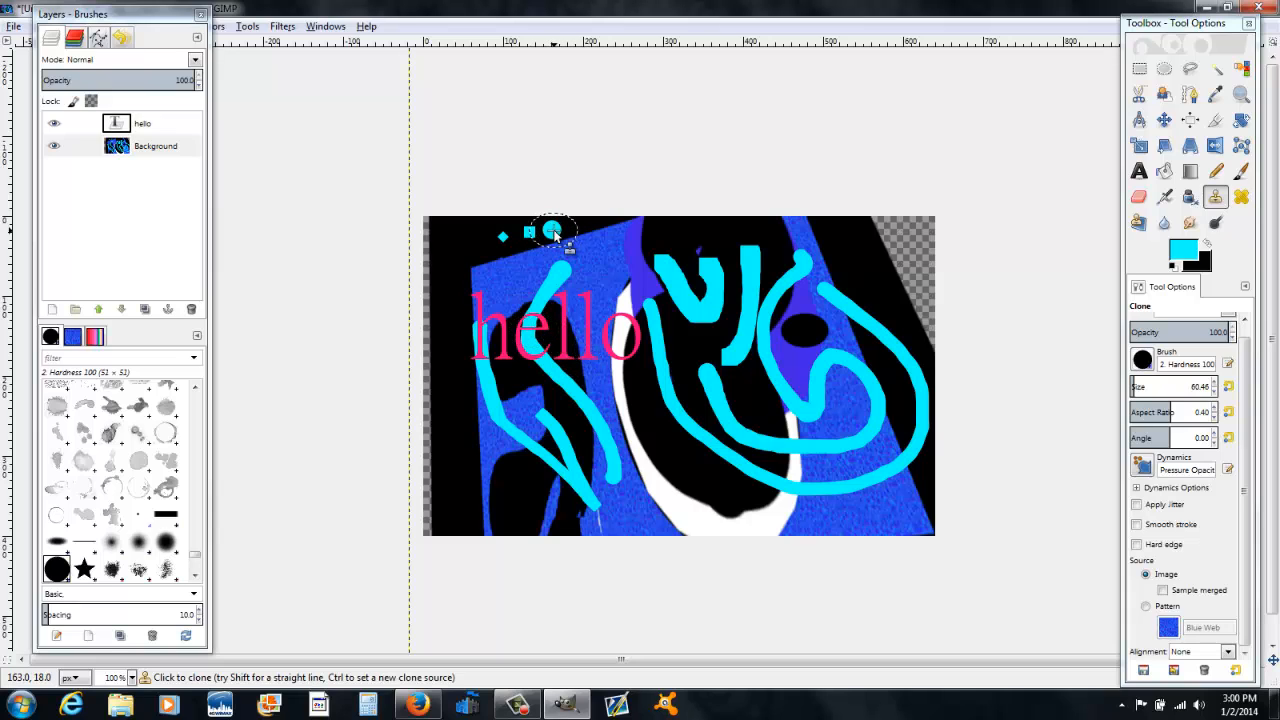
drag(608, 281, 611, 253)
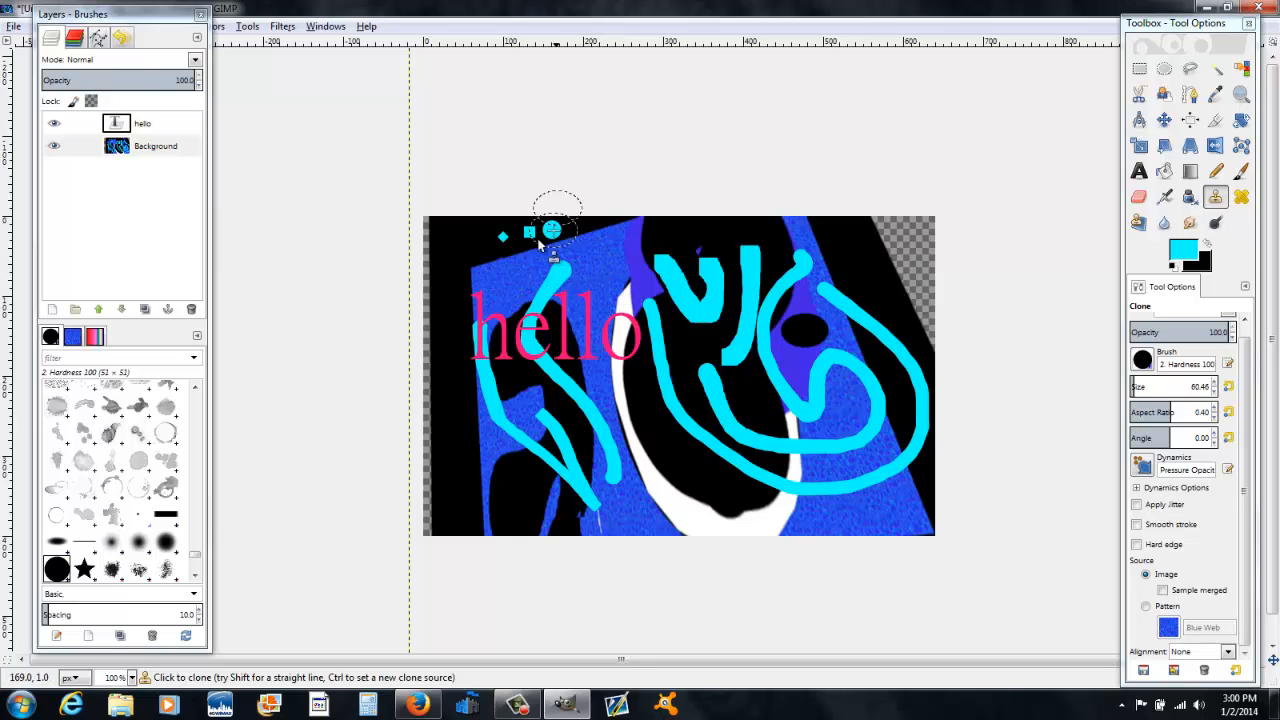
click(862, 263)
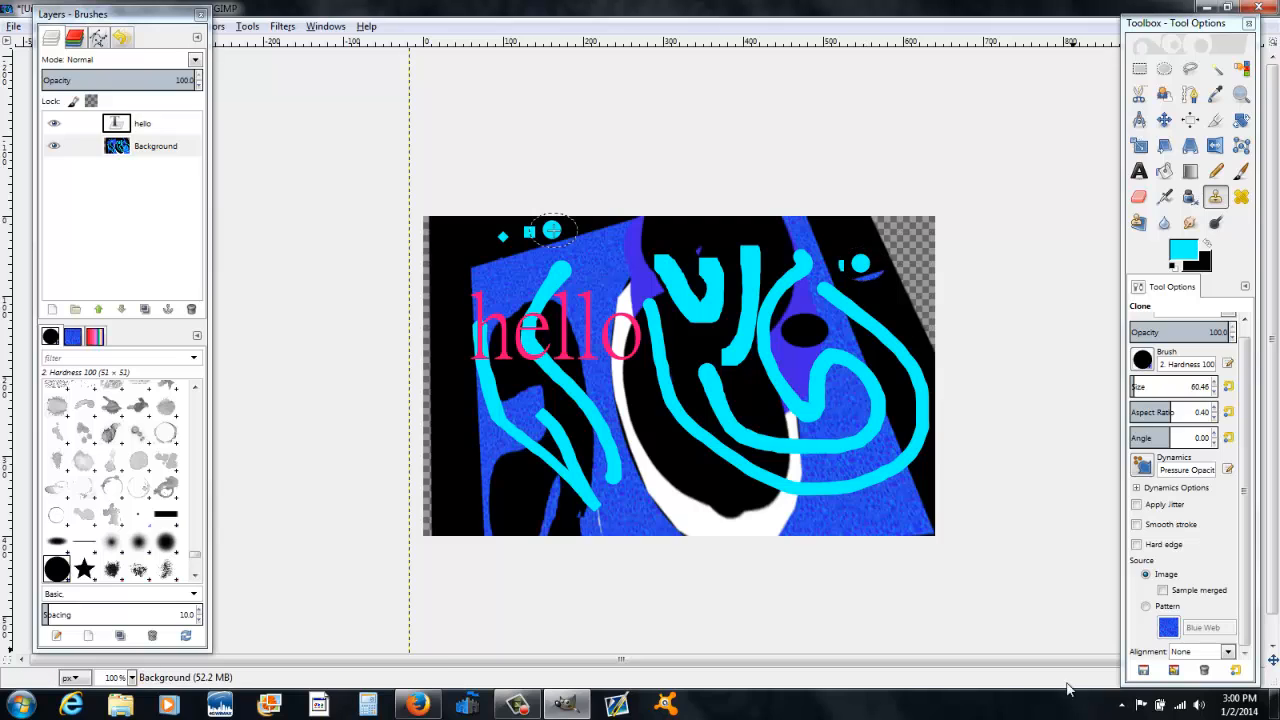
click(907, 228)
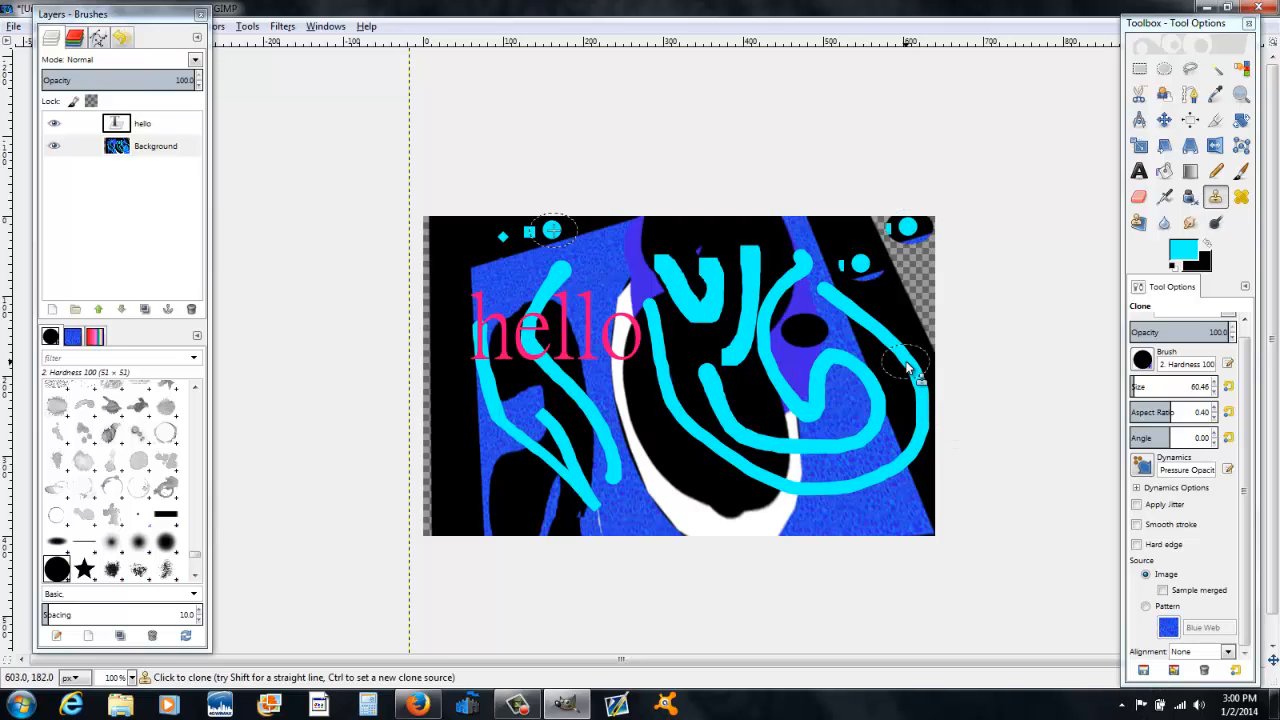
click(907, 262)
click(905, 322)
click(801, 397)
click(771, 427)
click(647, 489)
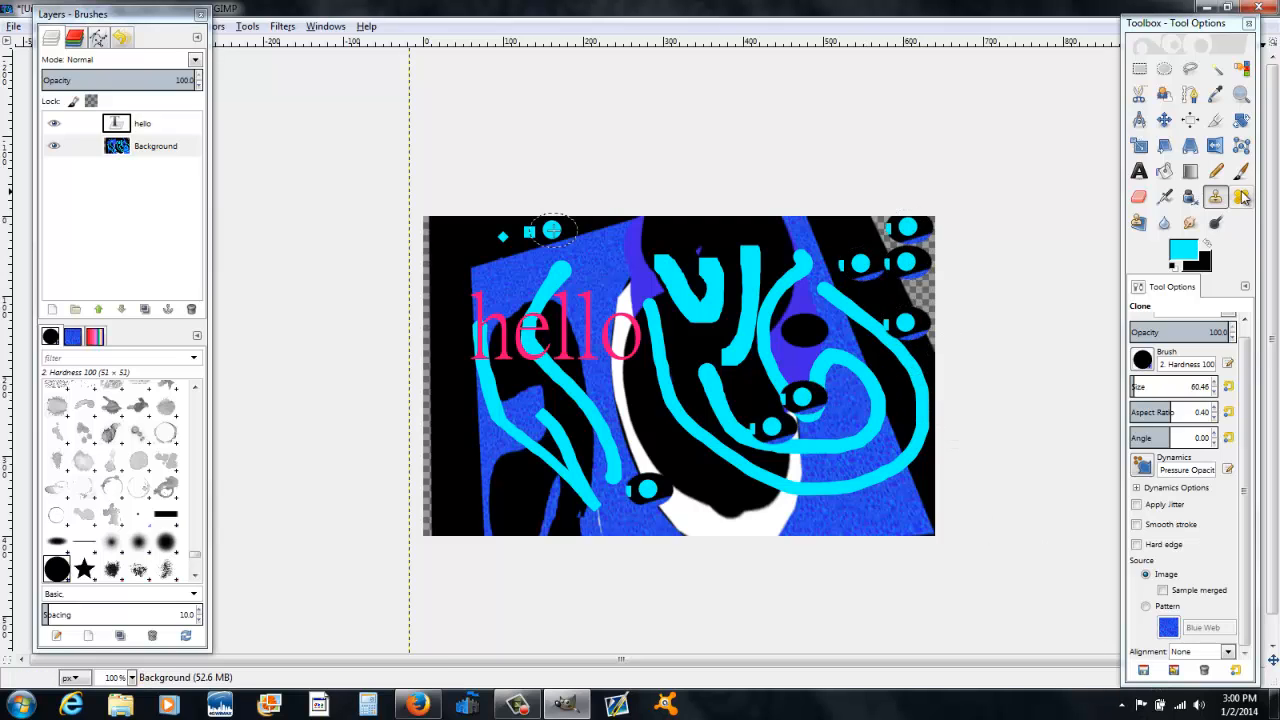
Step: Heal the area above the hello text using the Heal tool with a source from the top-left corner
click(1241, 197)
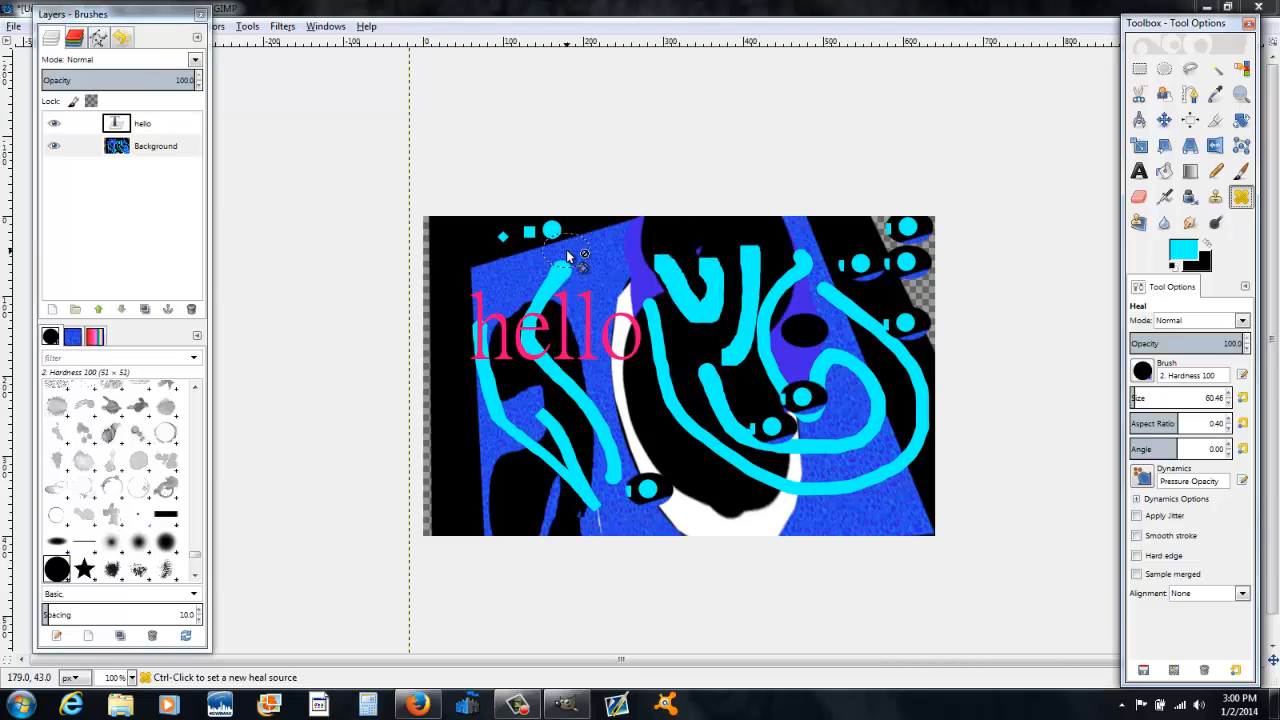
ctrl+click(465, 252)
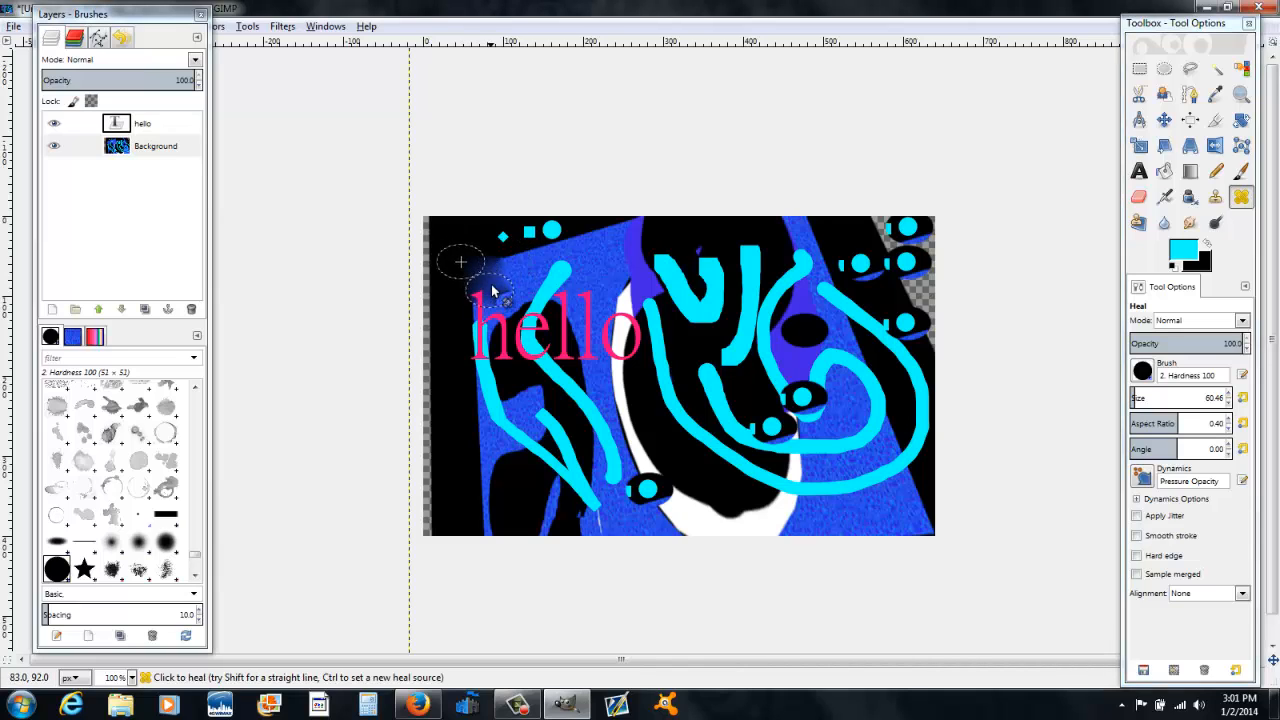
click(515, 269)
click(505, 293)
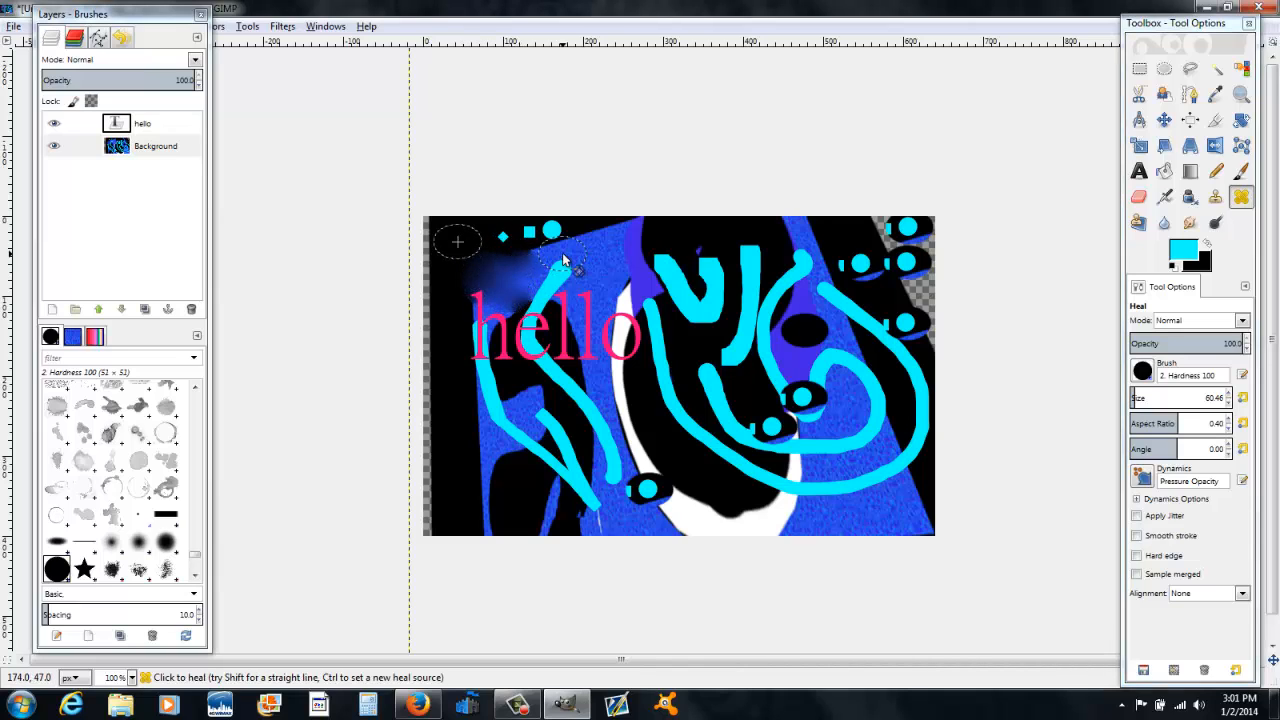
Step: Heal a long stroke running from the top of the image down through its centre with the Heal tool
click(562, 256)
mouse_move(569, 272)
mouse_down()
mouse_move(526, 311)
mouse_move(558, 278)
mouse_move(579, 296)
mouse_move(599, 264)
mouse_move(479, 260)
mouse_move(554, 293)
mouse_move(527, 276)
mouse_move(565, 310)
mouse_move(640, 436)
mouse_move(701, 475)
mouse_move(746, 479)
mouse_move(773, 435)
mouse_move(747, 339)
mouse_move(775, 307)
mouse_move(712, 284)
mouse_move(785, 271)
mouse_move(772, 304)
mouse_move(718, 333)
mouse_move(716, 374)
mouse_move(790, 332)
mouse_move(849, 325)
mouse_move(828, 365)
mouse_move(717, 403)
mouse_move(683, 449)
mouse_move(762, 465)
mouse_move(864, 435)
mouse_move(864, 531)
mouse_move(632, 496)
mouse_move(701, 519)
mouse_move(828, 420)
mouse_move(667, 361)
mouse_move(539, 345)
mouse_move(547, 263)
mouse_move(635, 280)
mouse_move(532, 348)
mouse_move(469, 449)
mouse_move(670, 471)
mouse_move(550, 452)
mouse_move(532, 431)
mouse_move(618, 386)
mouse_up()
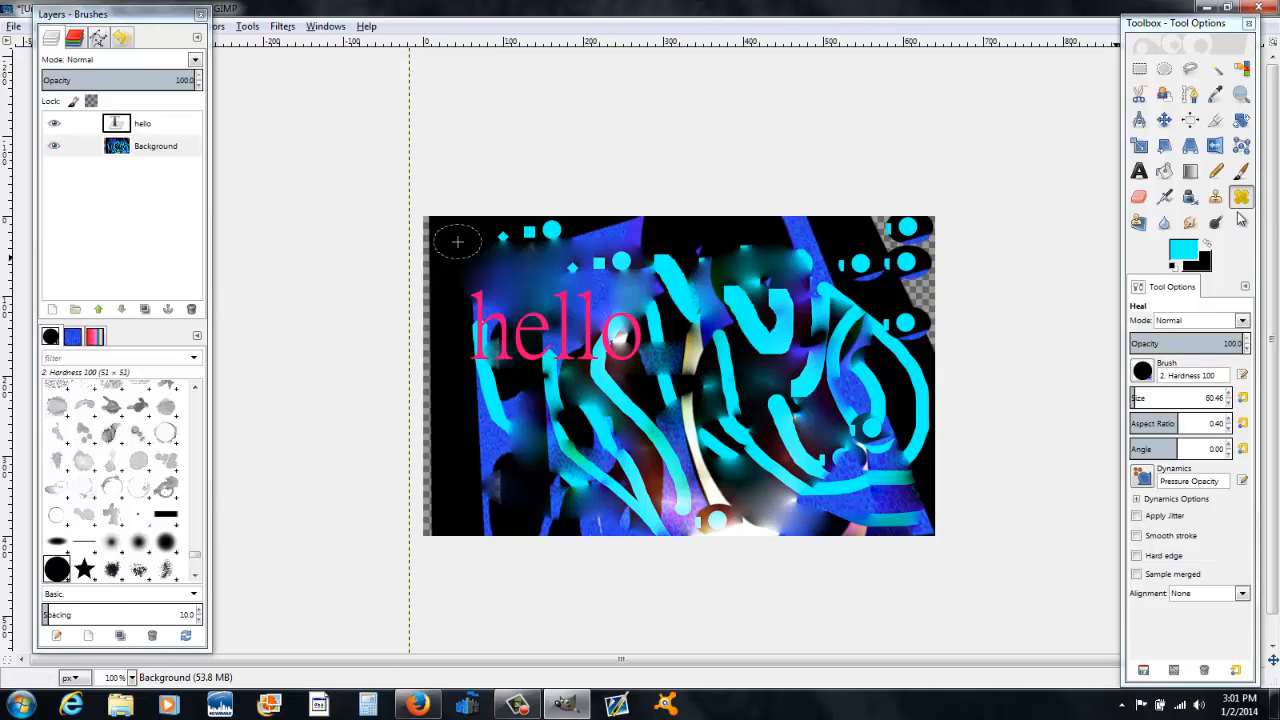
click(1139, 222)
click(672, 394)
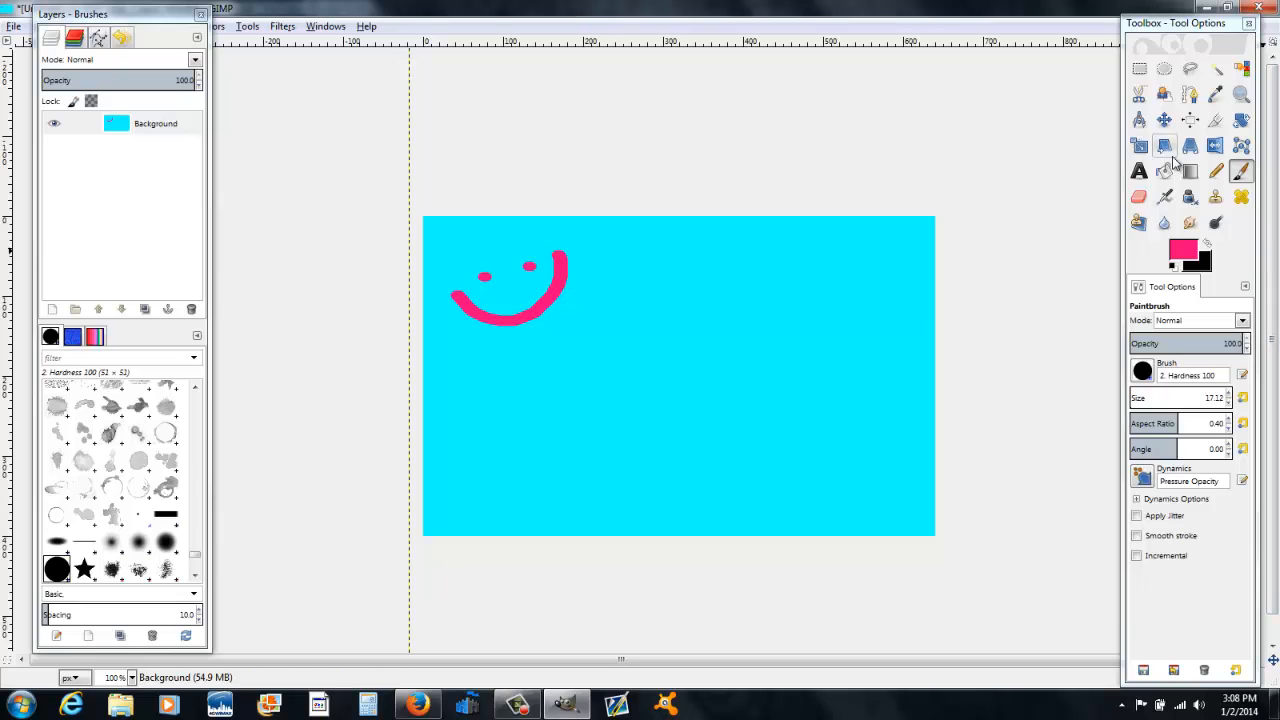
Step: Choose the Perspective Clone tool in Modify Perspective mode and drag the frame corners into a skewed perspective plane
click(1139, 222)
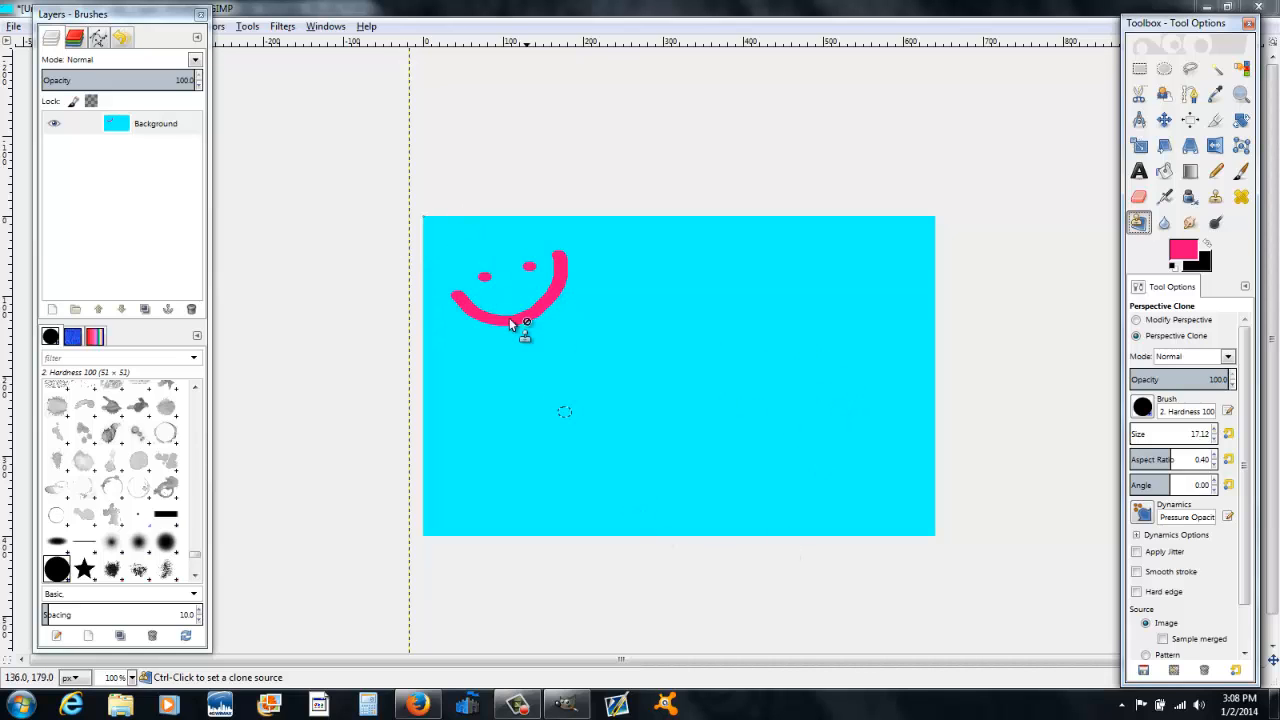
click(1136, 321)
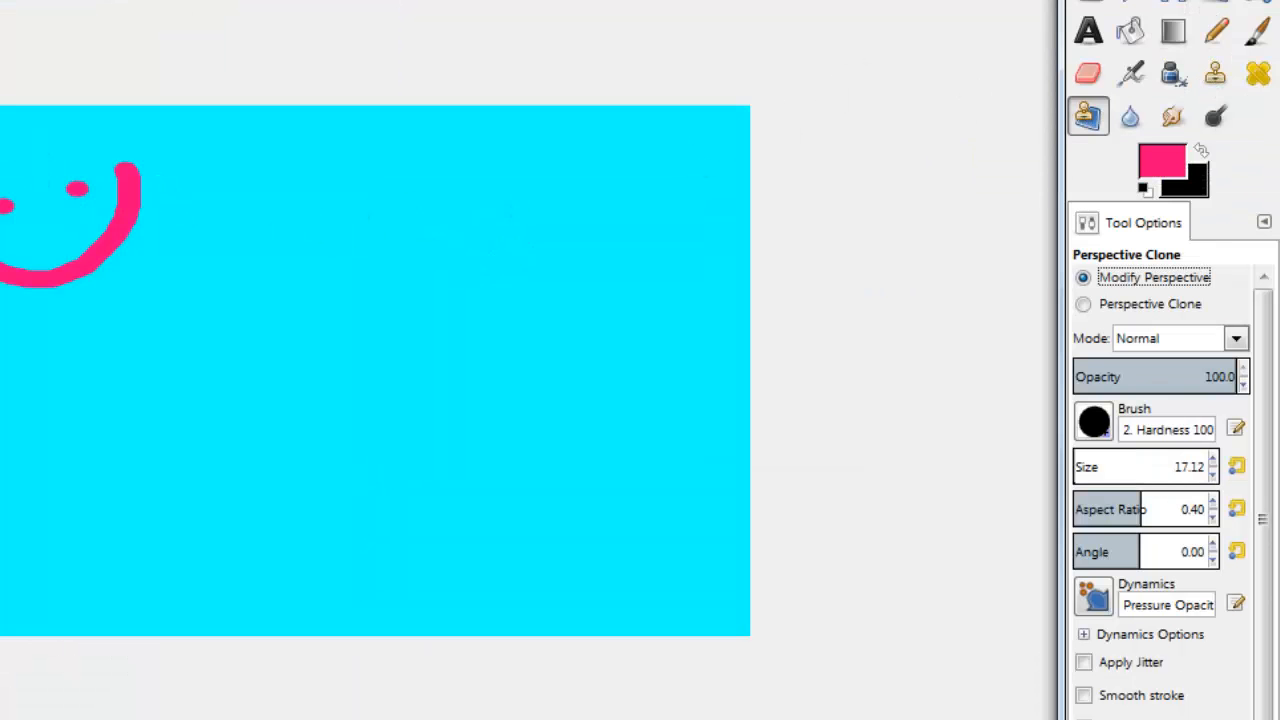
click(455, 241)
drag(0, 106, 0, 158)
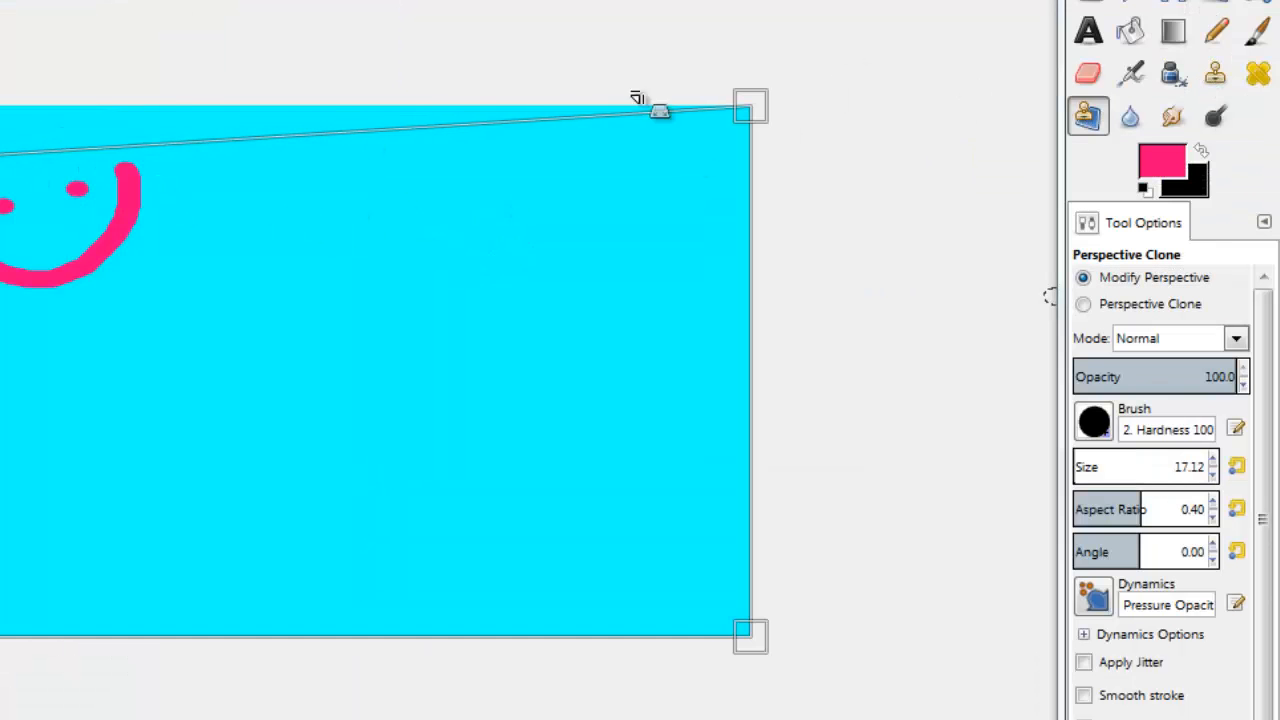
drag(752, 107, 168, 152)
drag(742, 638, 730, 396)
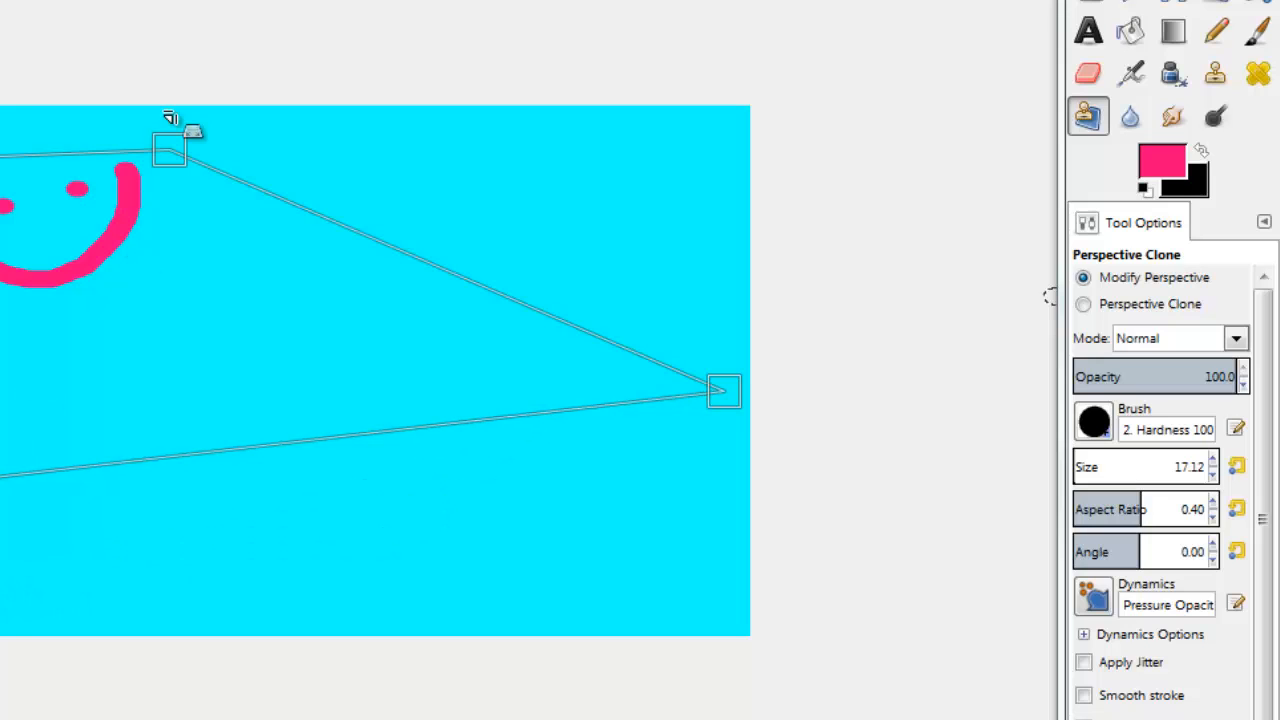
drag(181, 145, 612, 133)
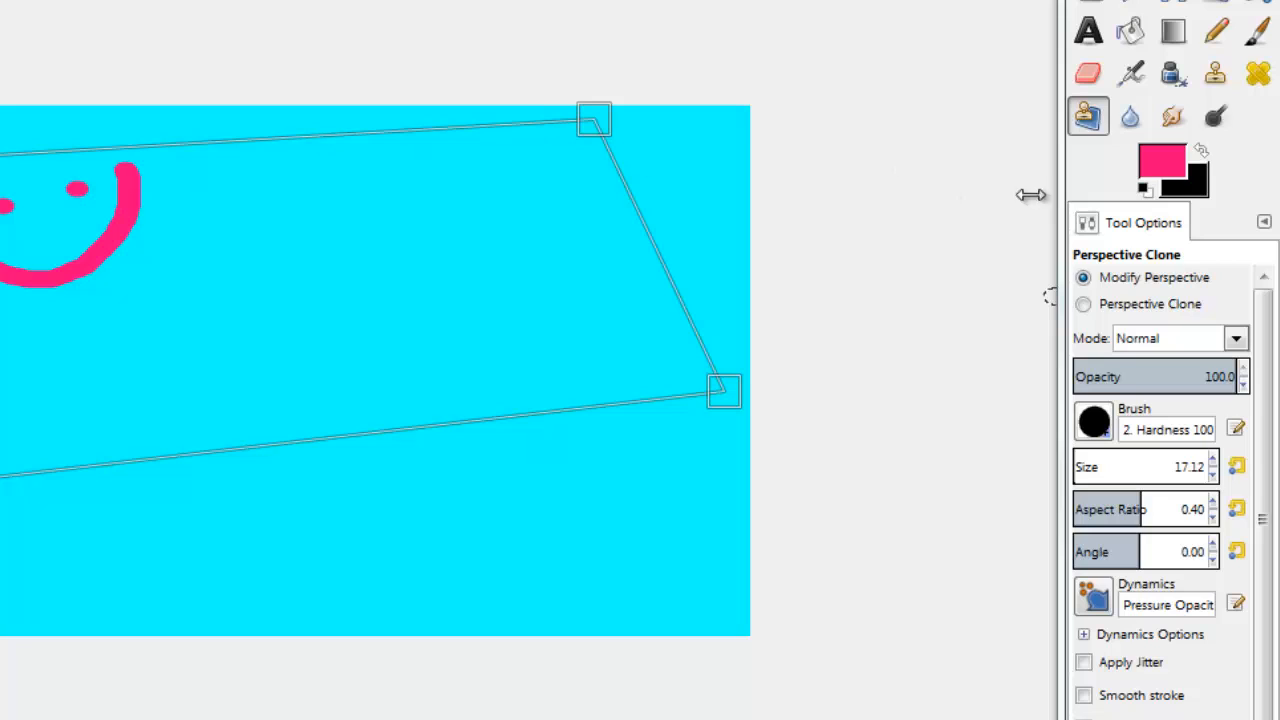
Step: Switch to Perspective Clone, set the pink smiley as source, and paint a perspective copy of it in the middle
click(1085, 305)
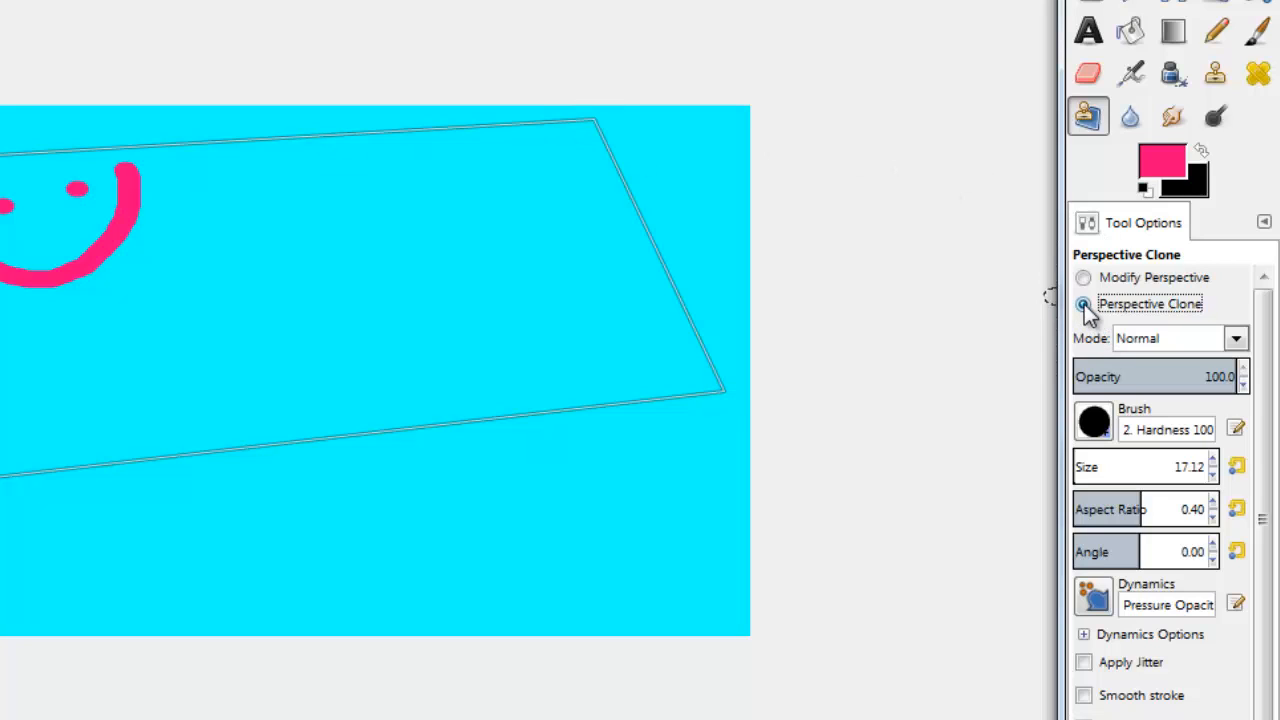
ctrl+click(4, 226)
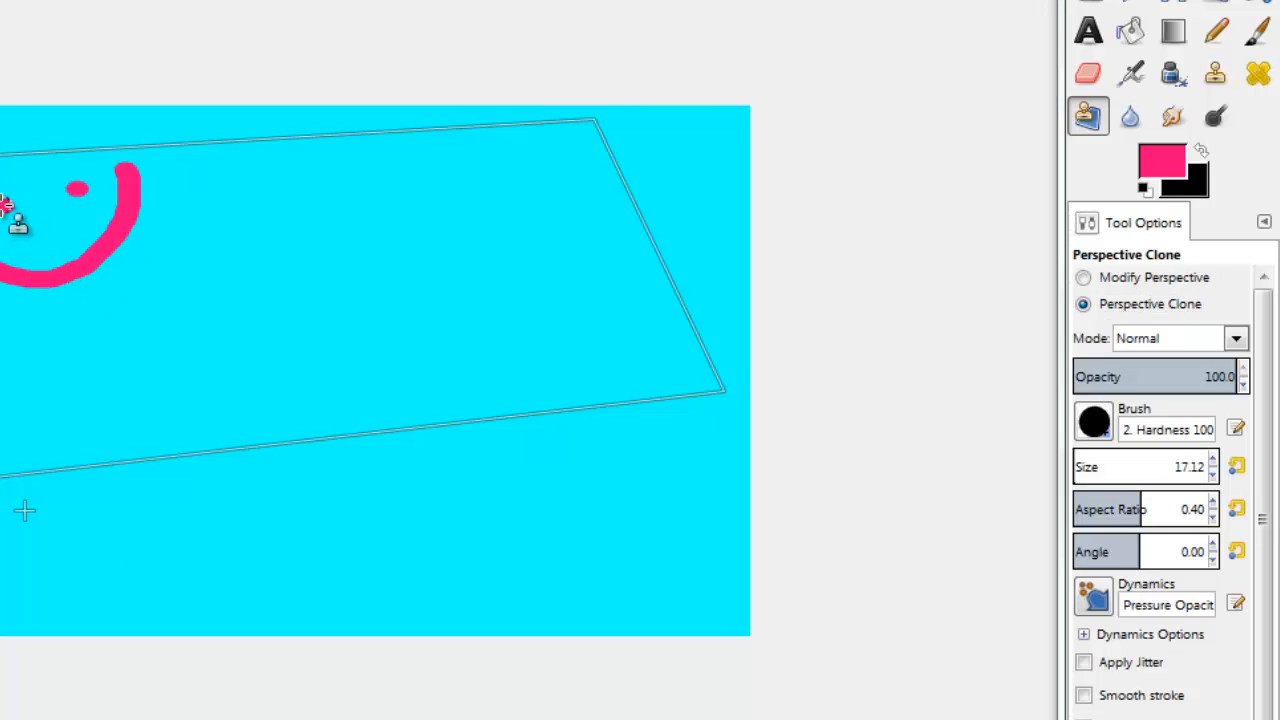
click(217, 313)
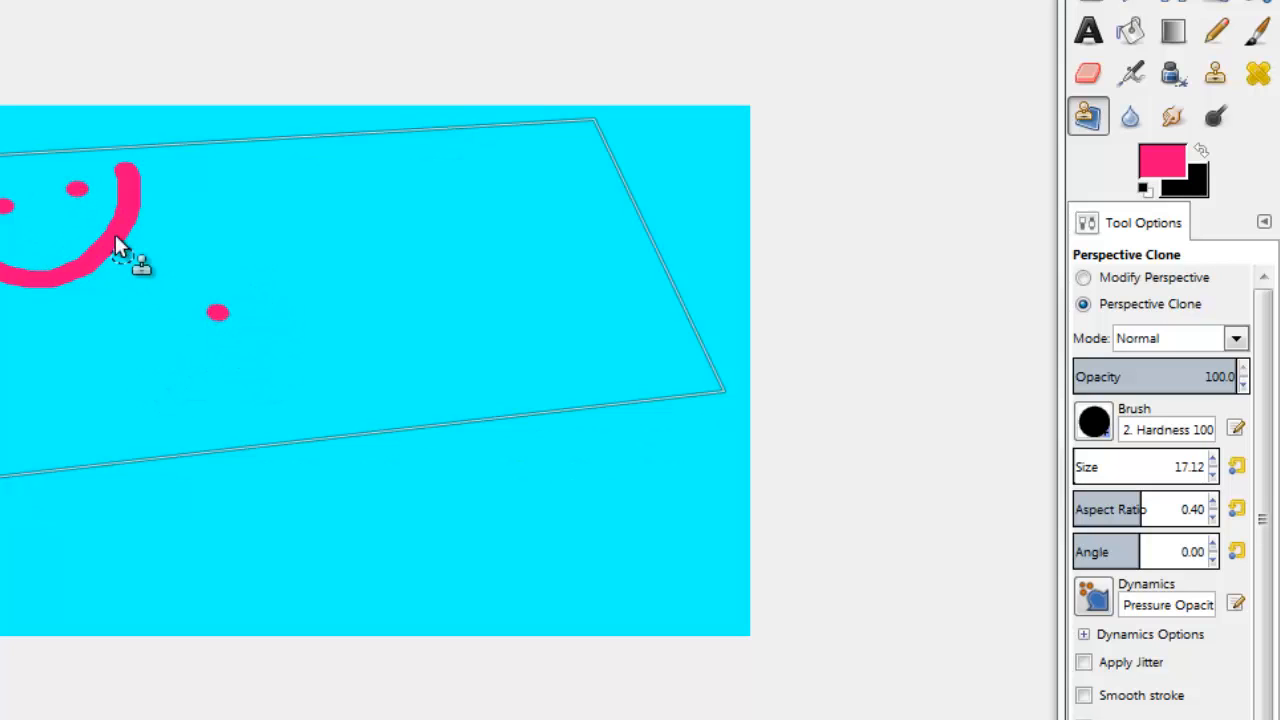
ctrl+click(78, 190)
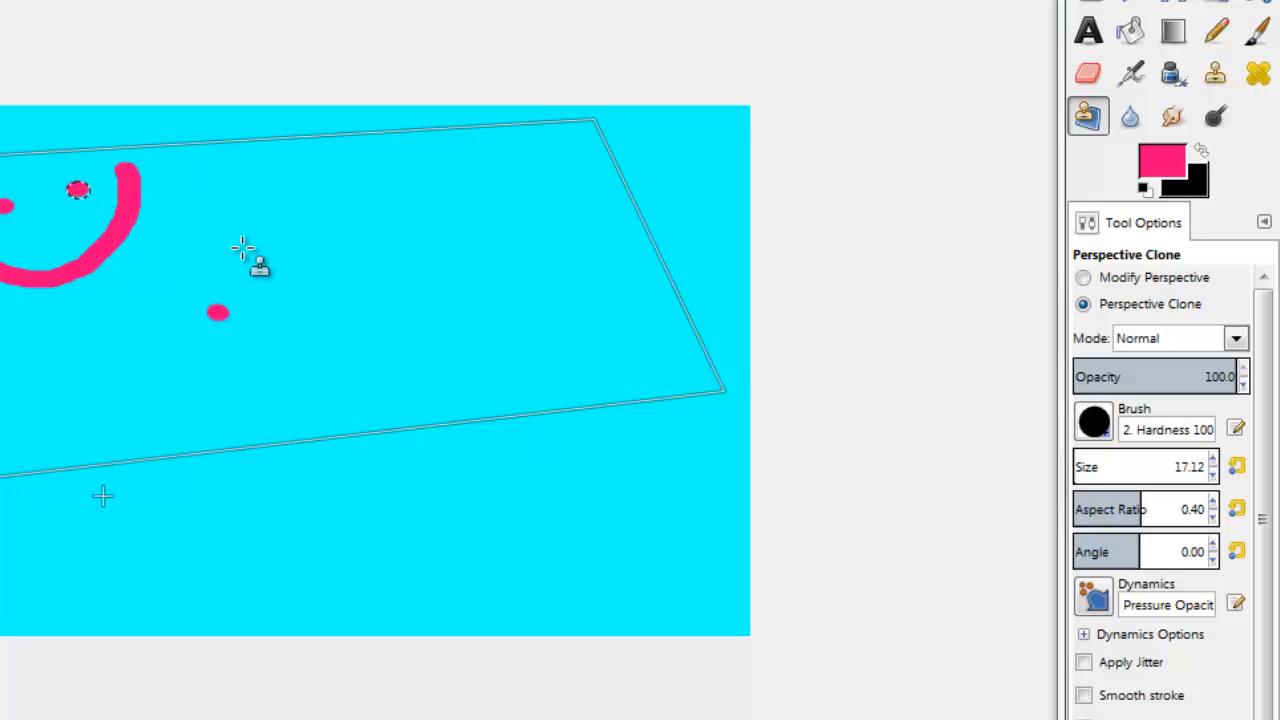
click(277, 303)
mouse_move(178, 352)
mouse_down()
mouse_move(233, 384)
mouse_move(252, 378)
mouse_move(212, 367)
mouse_move(270, 386)
mouse_move(342, 326)
mouse_move(350, 280)
mouse_up()
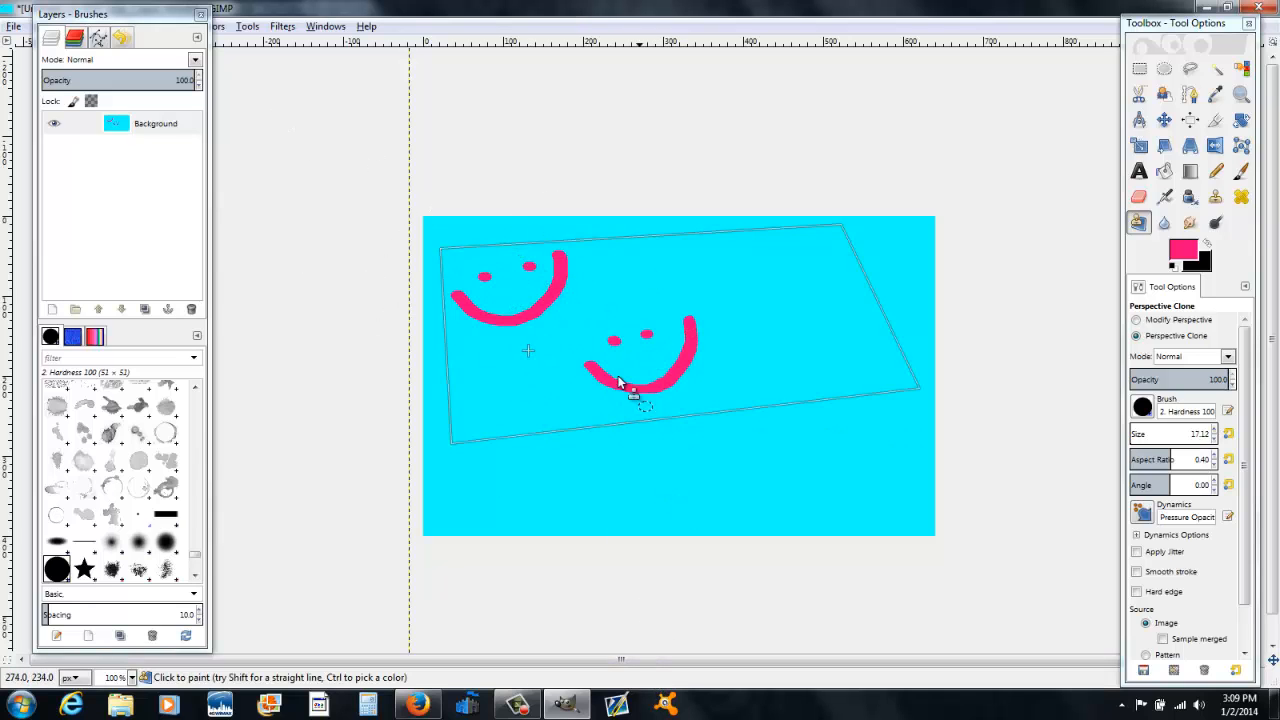
Step: Blur the copied smiley's strokes with the Blur tool at a brush size of about 53
click(1164, 222)
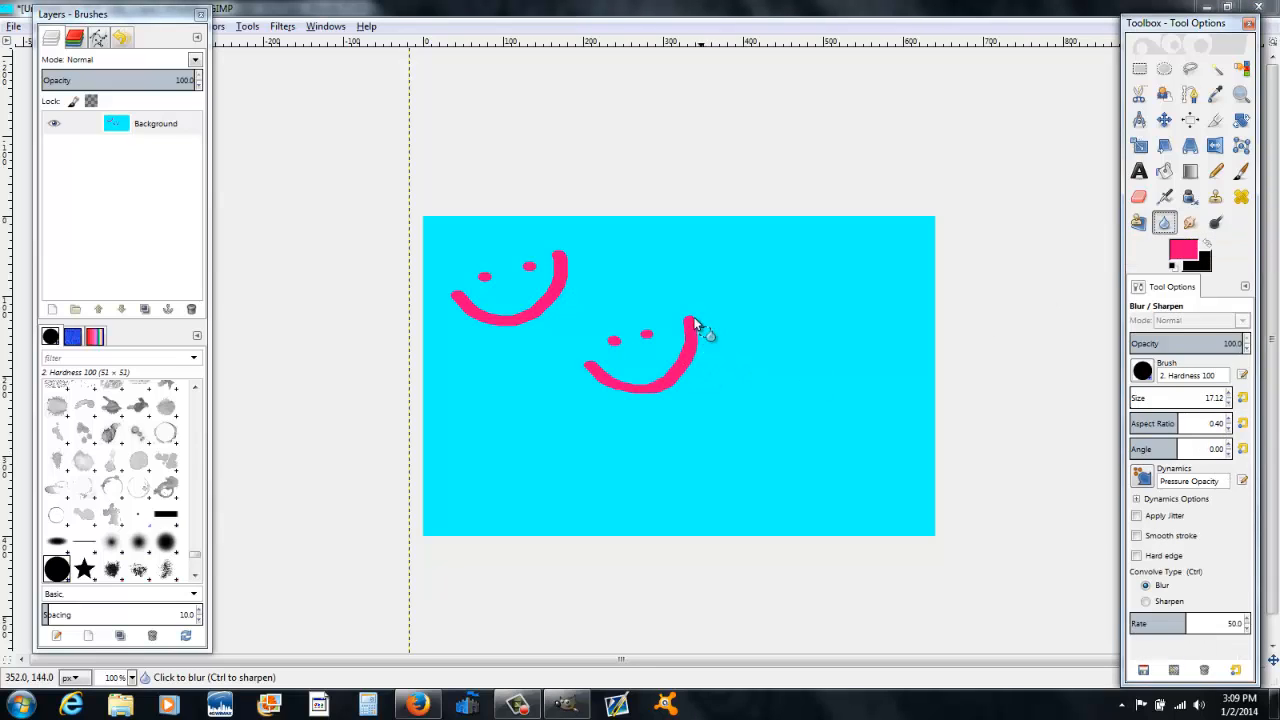
click(1136, 397)
click(687, 296)
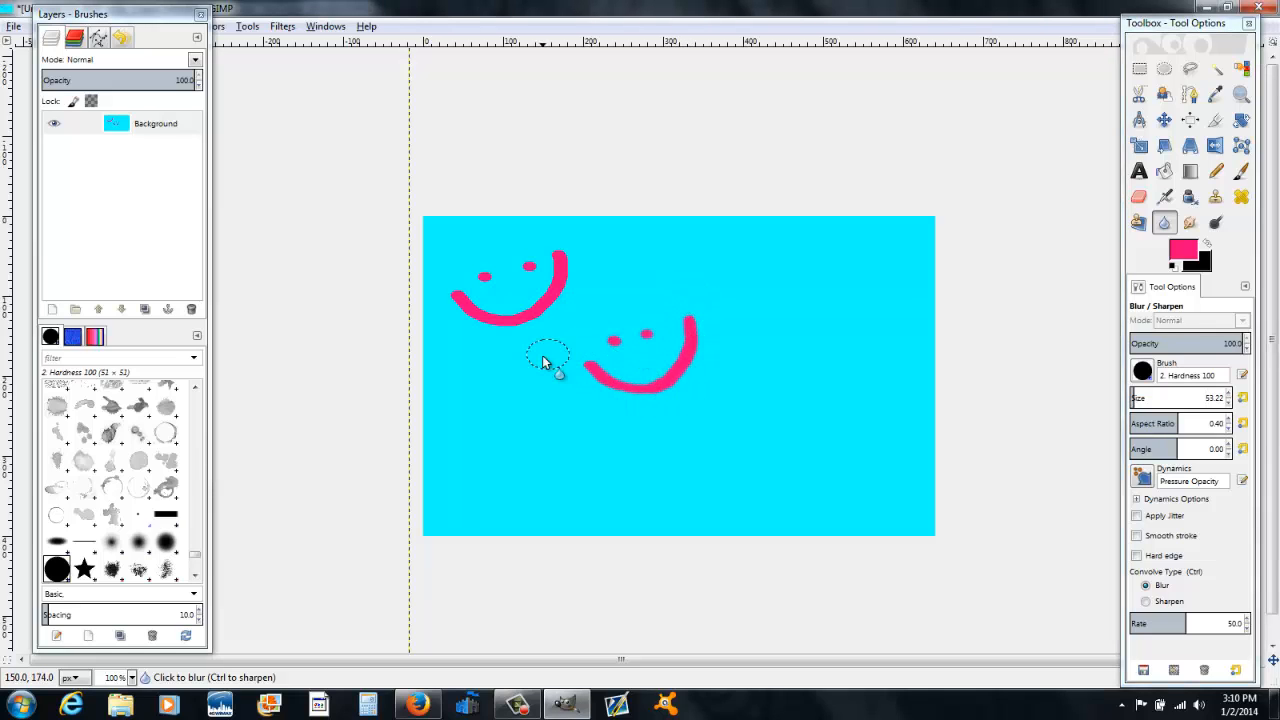
mouse_move(552, 397)
mouse_down()
mouse_move(683, 354)
mouse_move(625, 368)
mouse_move(524, 423)
mouse_move(584, 391)
mouse_up()
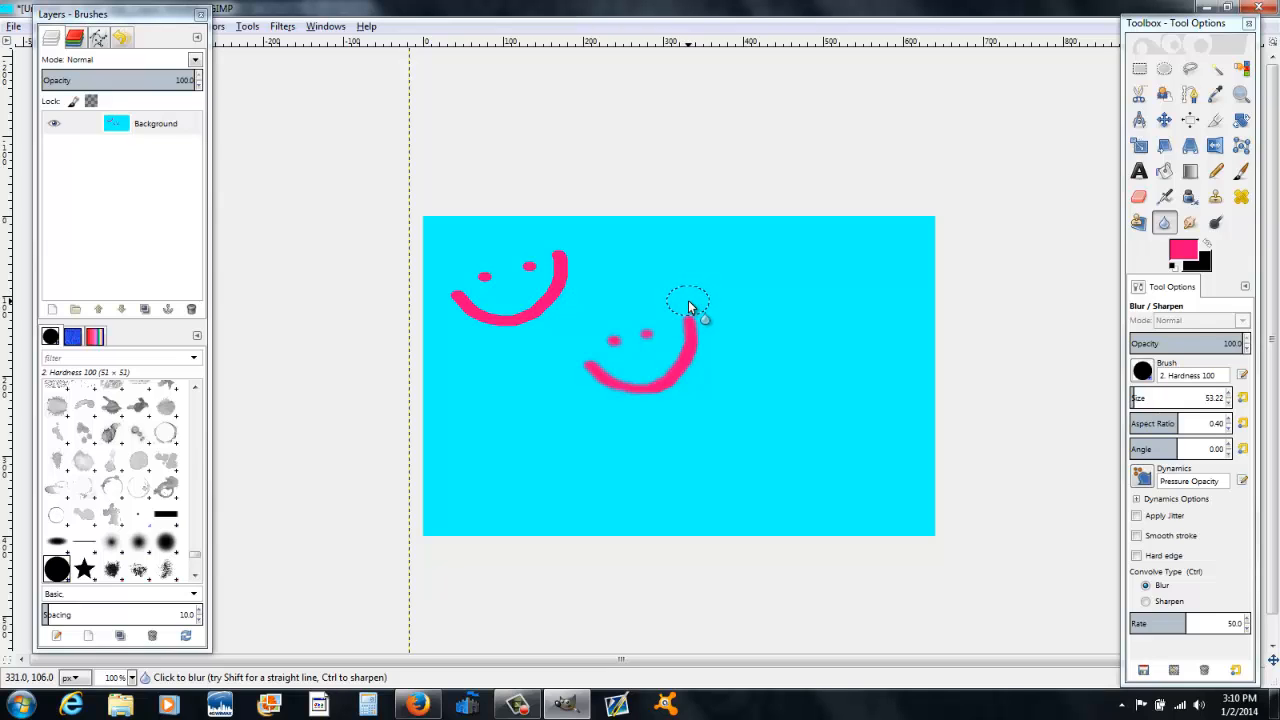
drag(598, 380, 622, 345)
Step: Smudge the copied smiley's right end and left side downward with the Smudge tool
click(1192, 223)
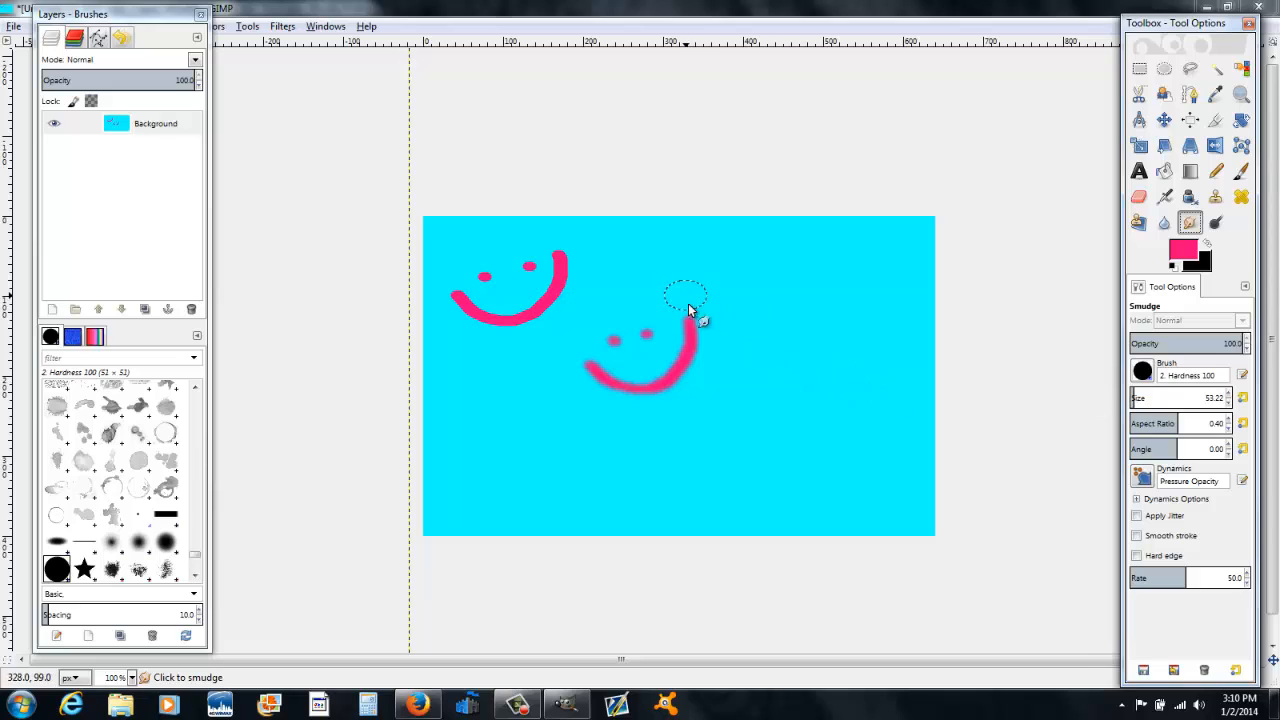
drag(688, 305, 690, 408)
drag(1140, 400, 1123, 400)
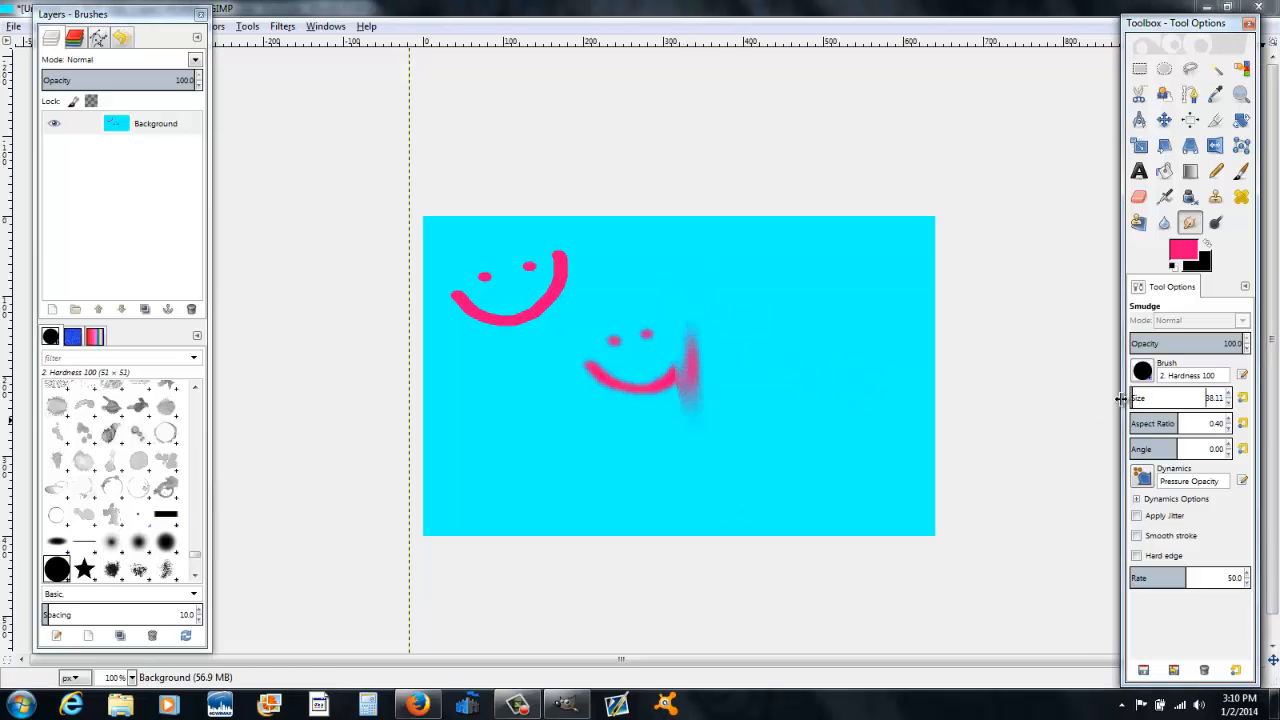
drag(613, 334, 618, 400)
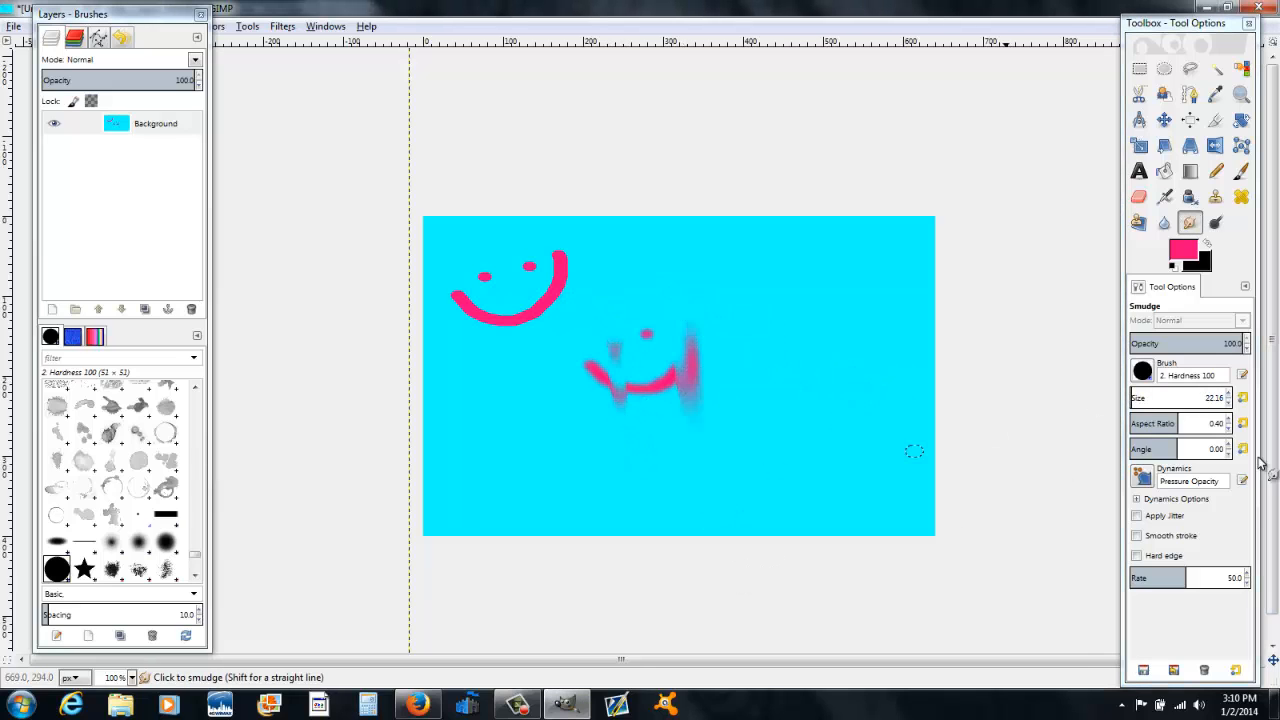
Step: Set the smudge brush size to 8 and smear the copied smiley into jagged streaks
drag(1150, 398, 1093, 398)
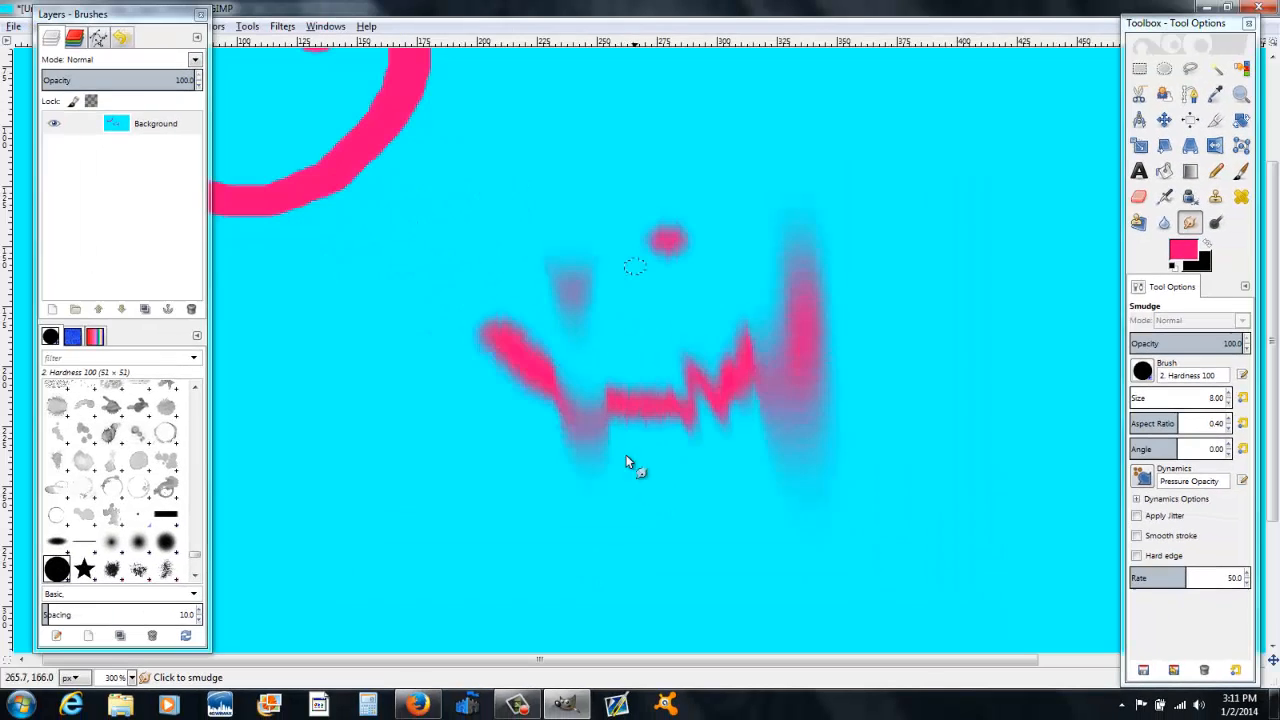
mouse_move(631, 463)
mouse_down()
mouse_move(595, 226)
mouse_move(479, 441)
mouse_move(498, 455)
mouse_move(579, 319)
mouse_move(533, 313)
mouse_move(434, 493)
mouse_move(654, 586)
mouse_move(718, 257)
mouse_move(762, 380)
mouse_up()
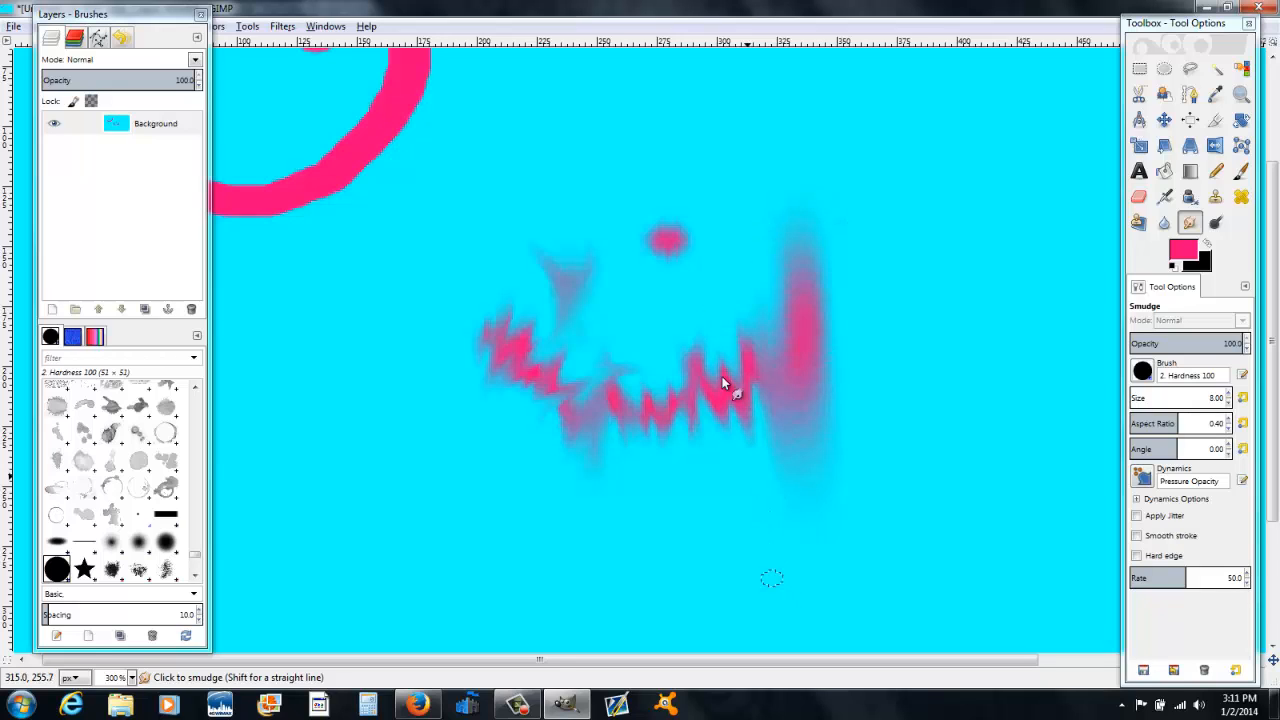
mouse_move(722, 376)
mouse_down()
mouse_move(646, 203)
mouse_move(651, 337)
mouse_move(688, 330)
mouse_move(684, 160)
mouse_move(717, 191)
mouse_move(670, 235)
mouse_move(736, 234)
mouse_move(564, 264)
mouse_move(477, 343)
mouse_up()
mouse_move(504, 452)
mouse_down()
mouse_move(572, 420)
mouse_move(731, 440)
mouse_move(659, 315)
mouse_up()
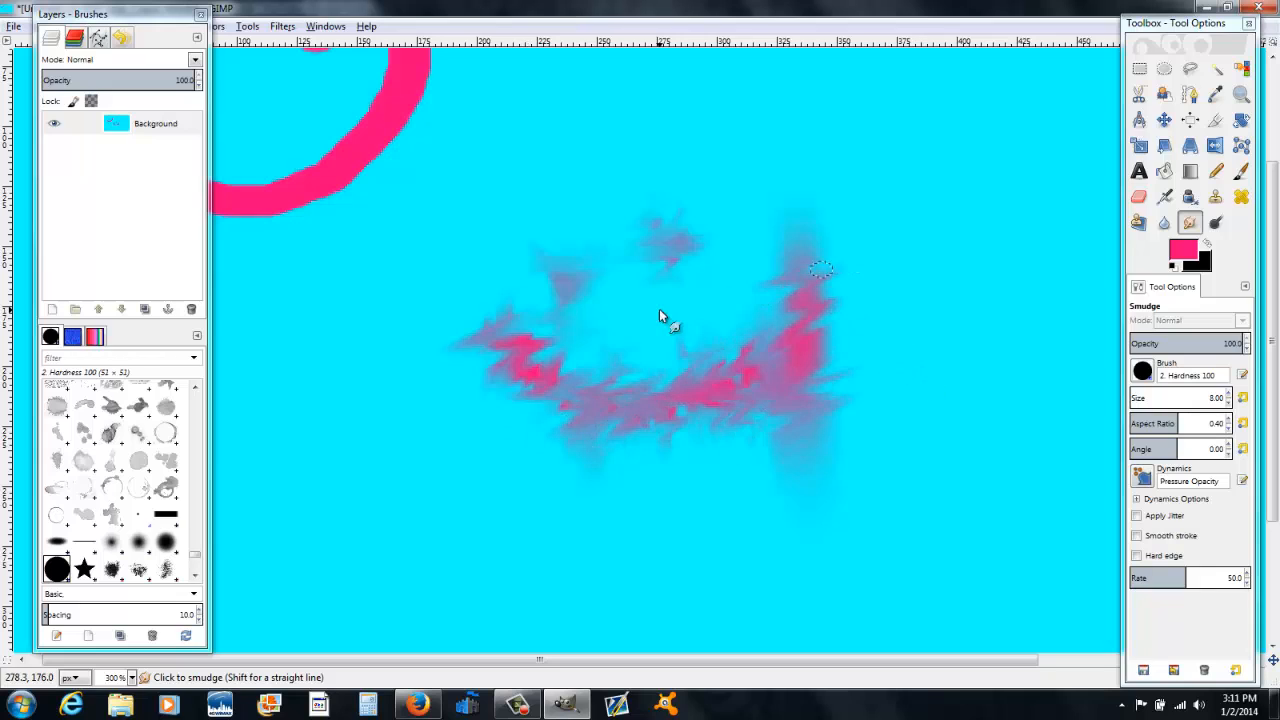
Step: Select the Dodge/Burn tool, enlarge the brush to about 423, switch to Burn, and darken the smudged smiley
click(1218, 222)
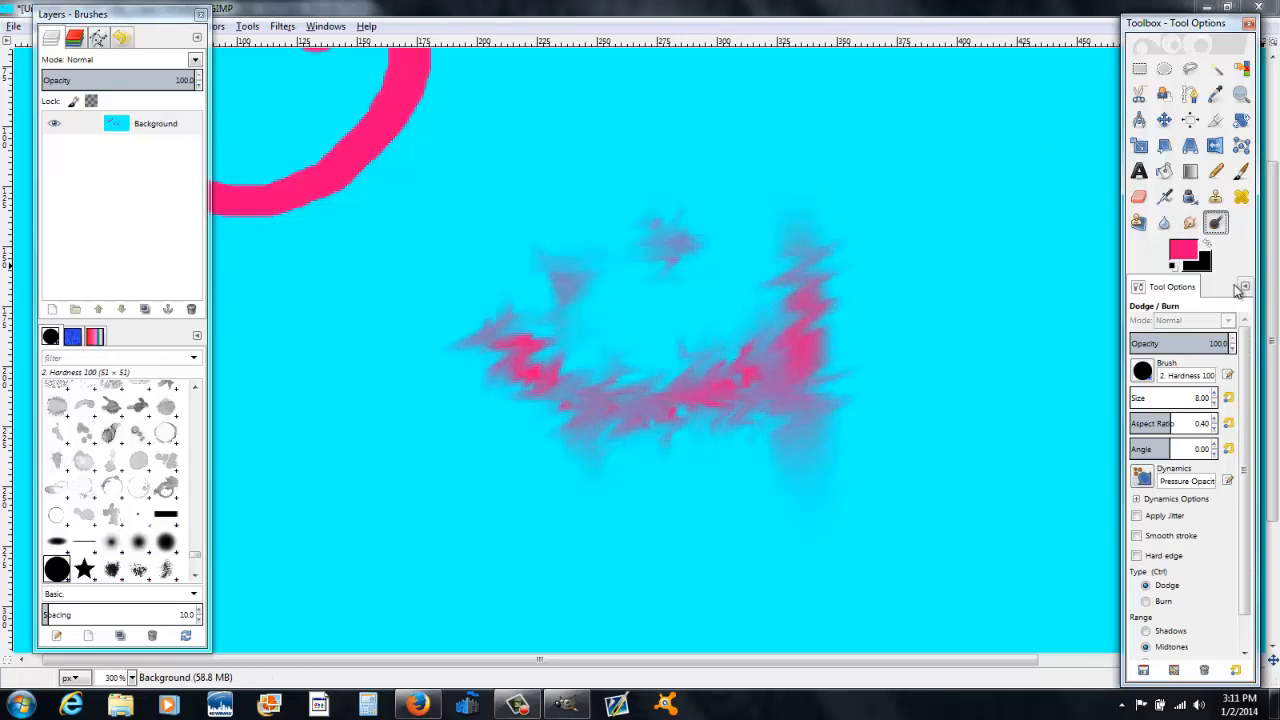
click(1241, 171)
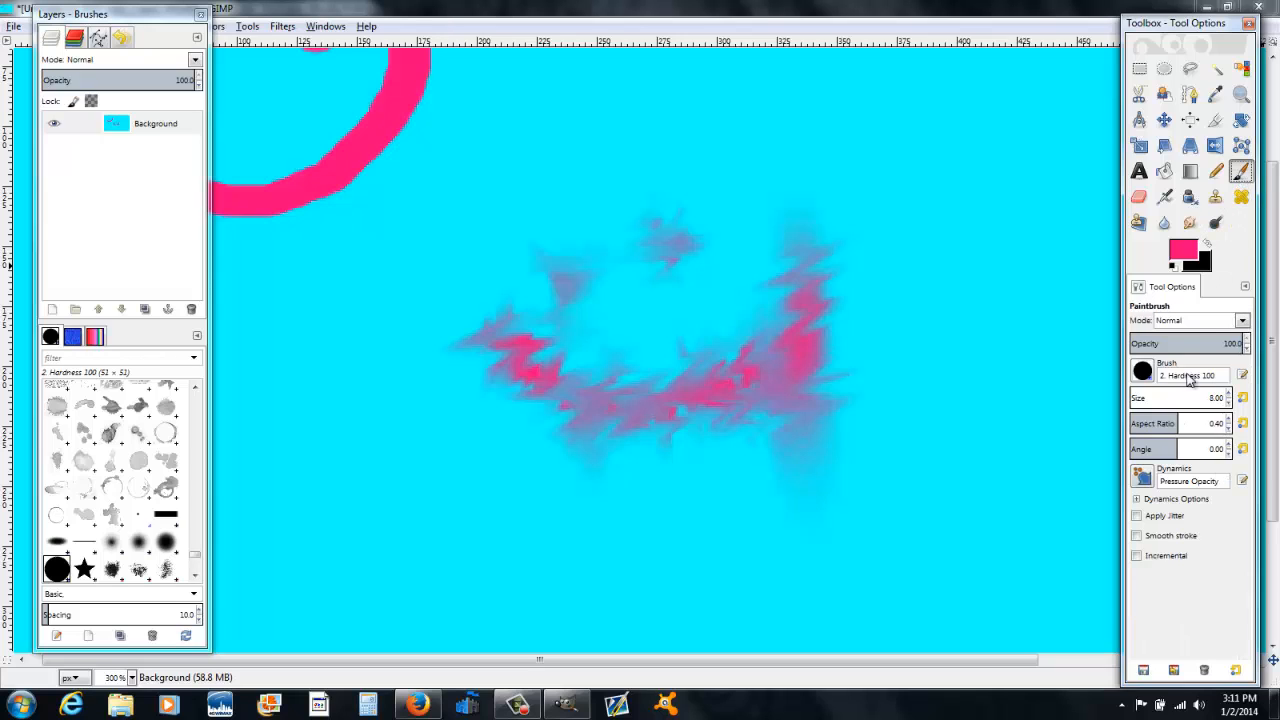
click(1222, 223)
key(1)
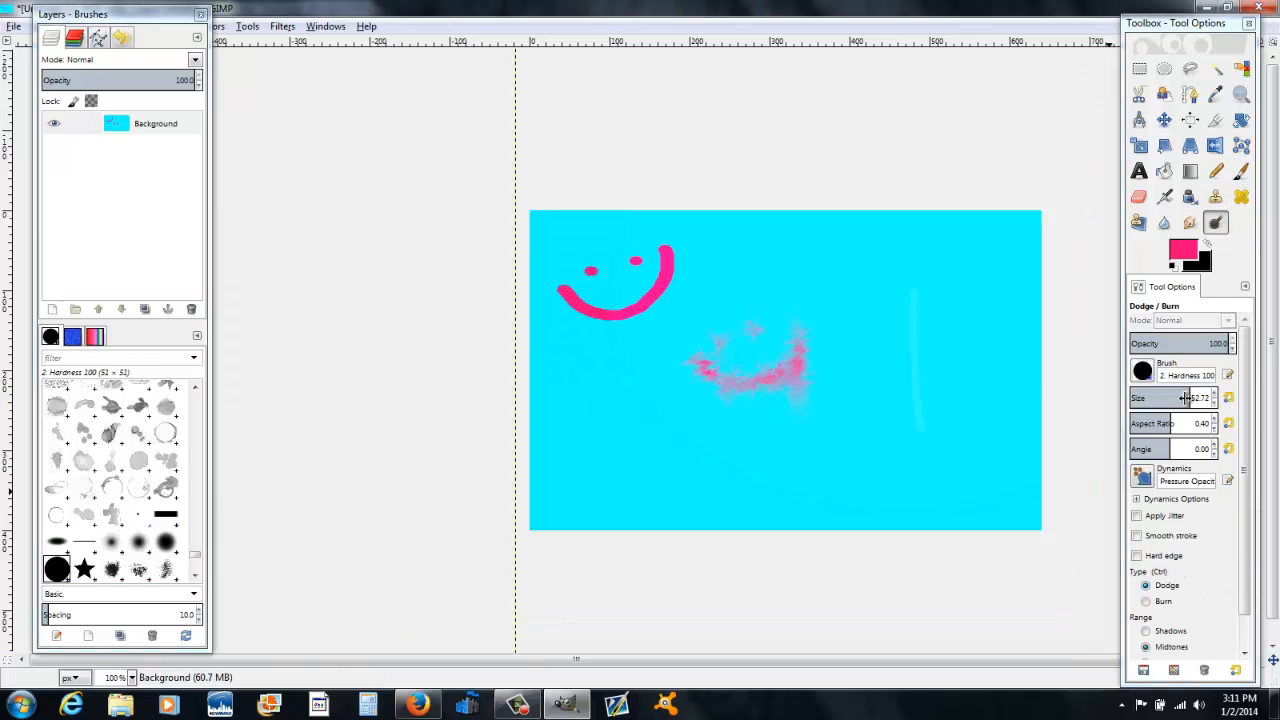
drag(1158, 403, 1036, 415)
click(1146, 601)
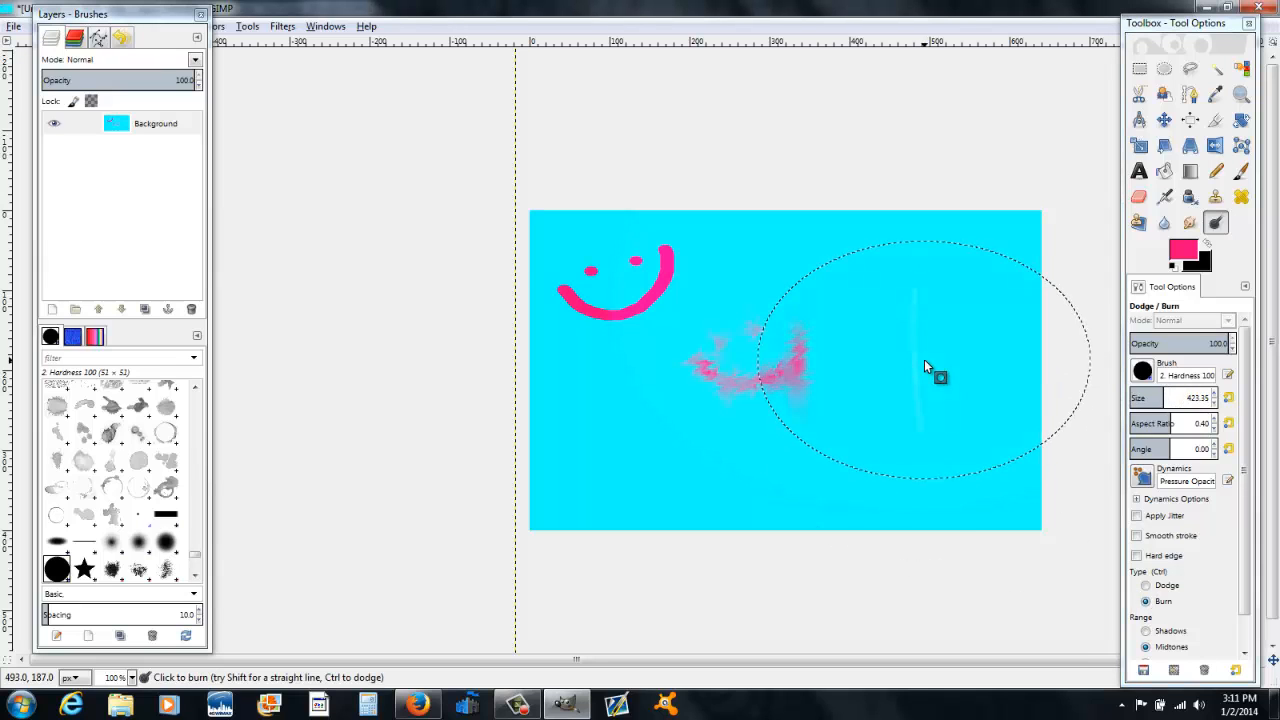
drag(747, 379, 746, 370)
Step: Switch to Dodge and lighten the smudged smiley and an arc across the lower right of the image
click(1168, 586)
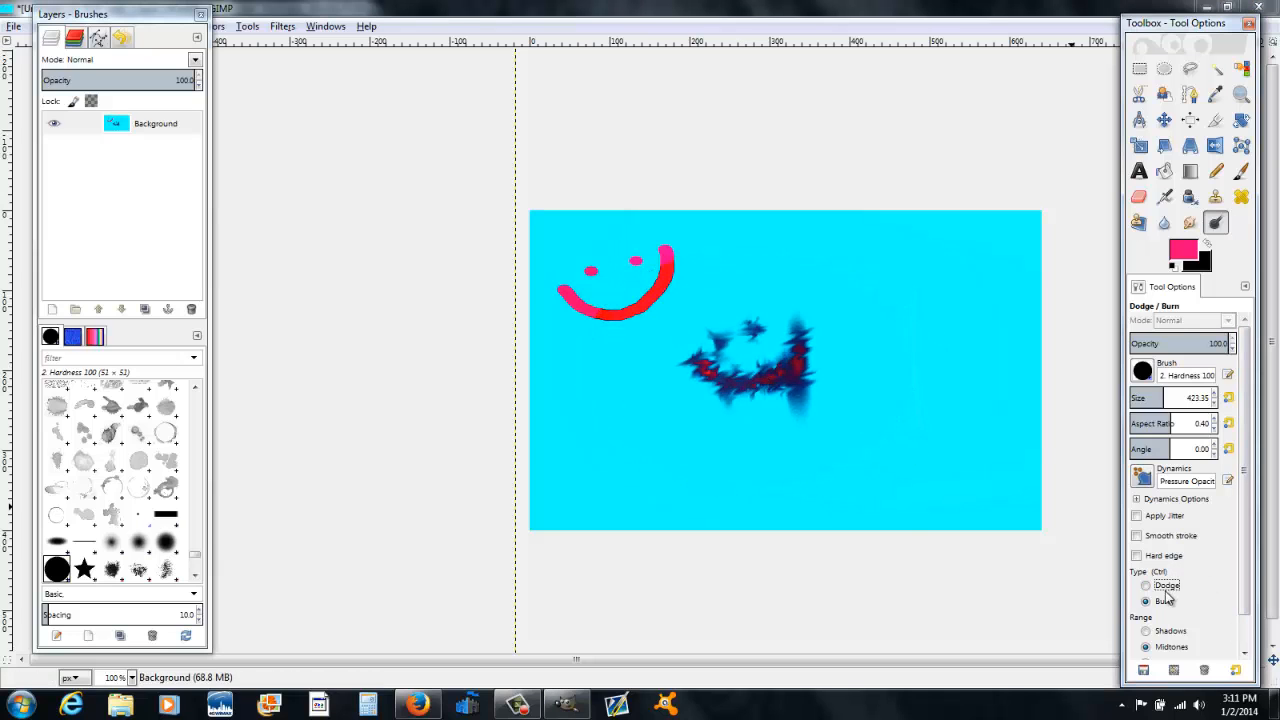
mouse_move(827, 419)
mouse_down()
mouse_move(771, 371)
mouse_move(773, 385)
mouse_up()
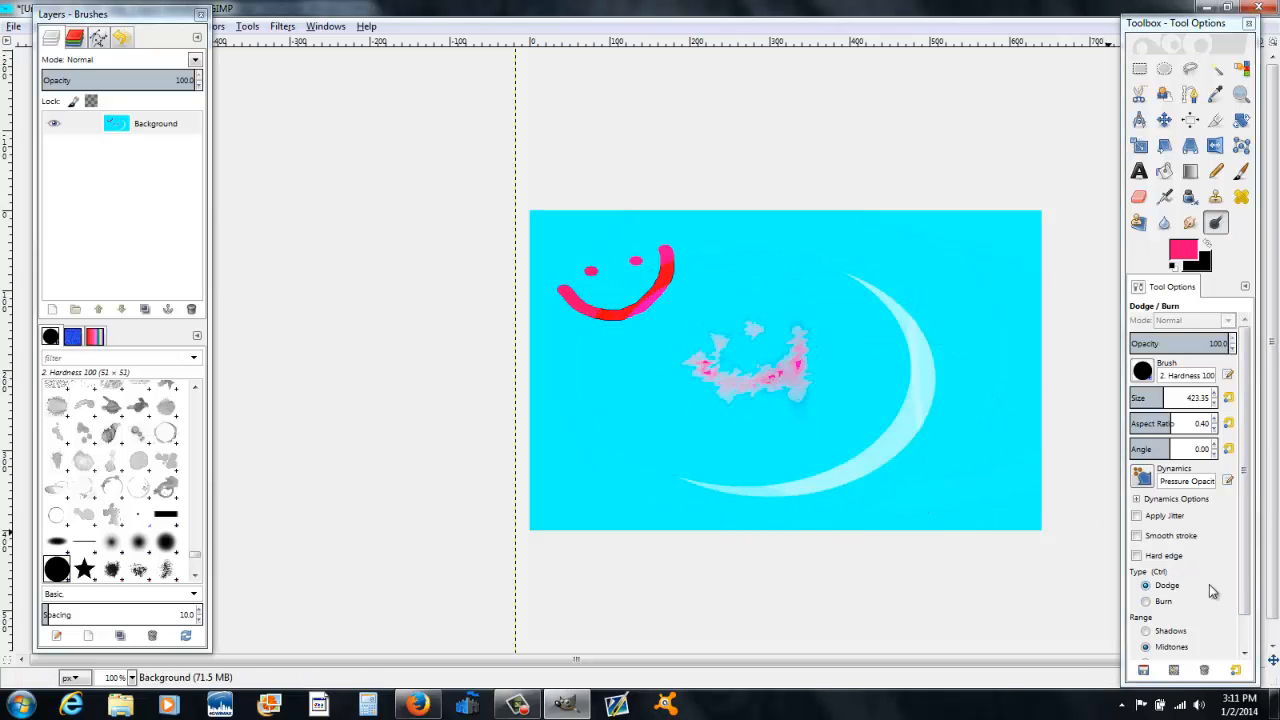
click(981, 452)
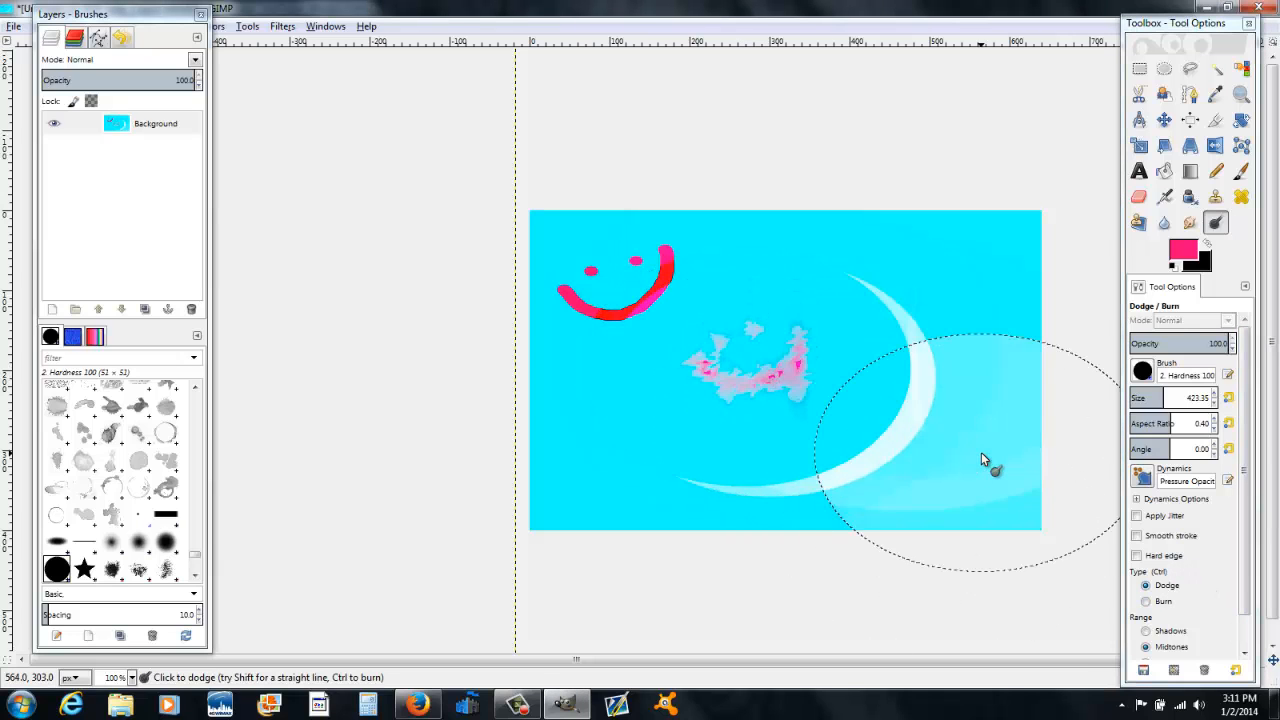
Step: Switch back to Burn and darken the smudged smiley again
click(1150, 601)
mouse_move(808, 369)
mouse_down()
mouse_move(828, 428)
mouse_move(893, 450)
mouse_move(929, 426)
mouse_move(763, 356)
mouse_up()
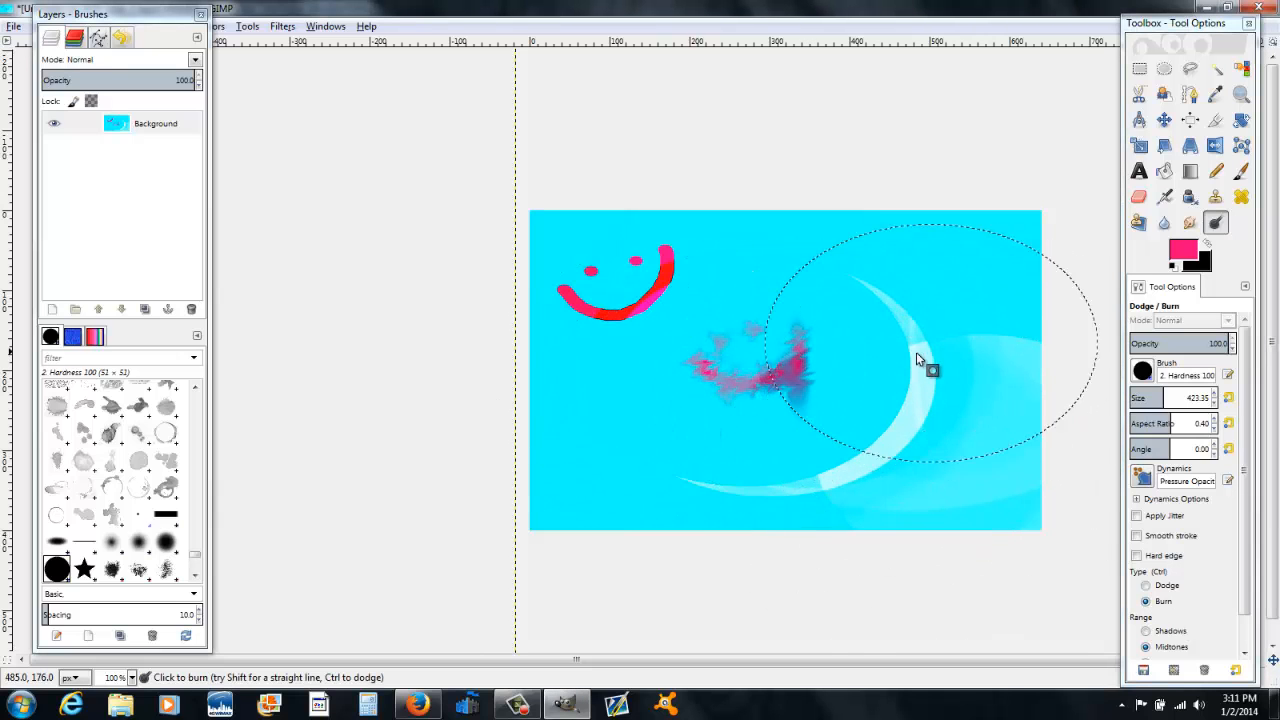
scroll(1142, 618, down, 1)
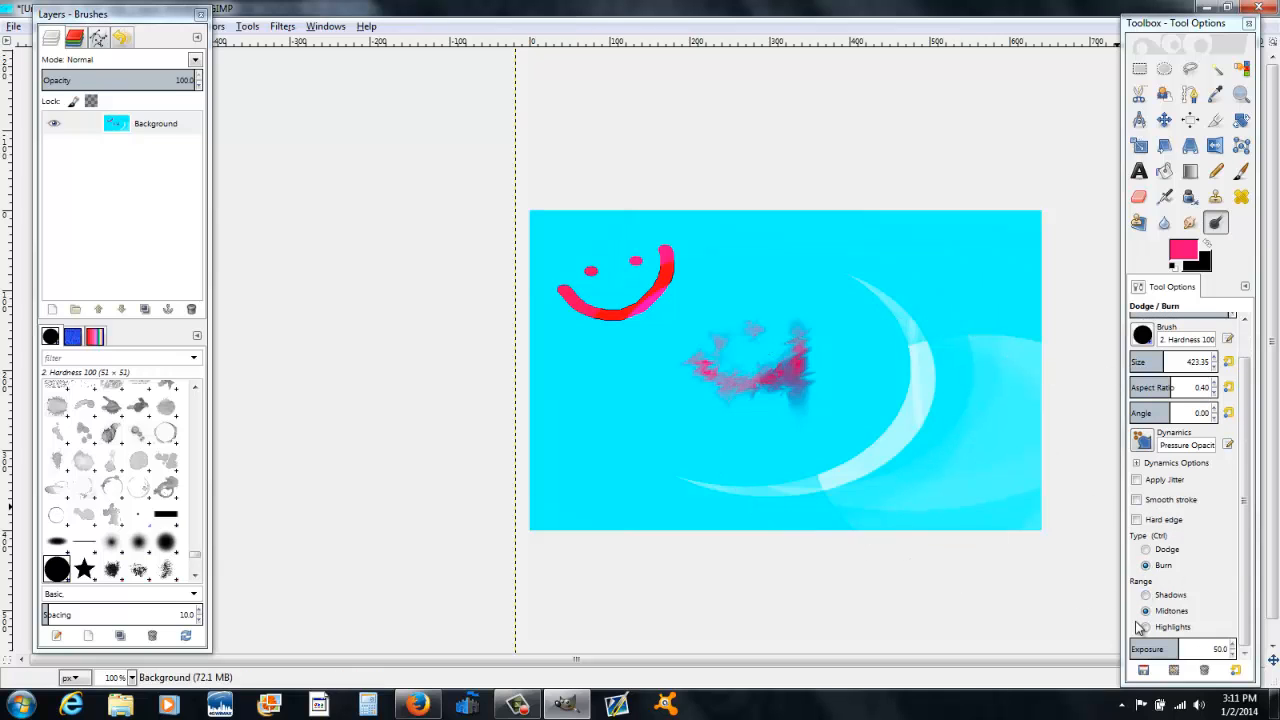
scroll(1133, 584, up, 1)
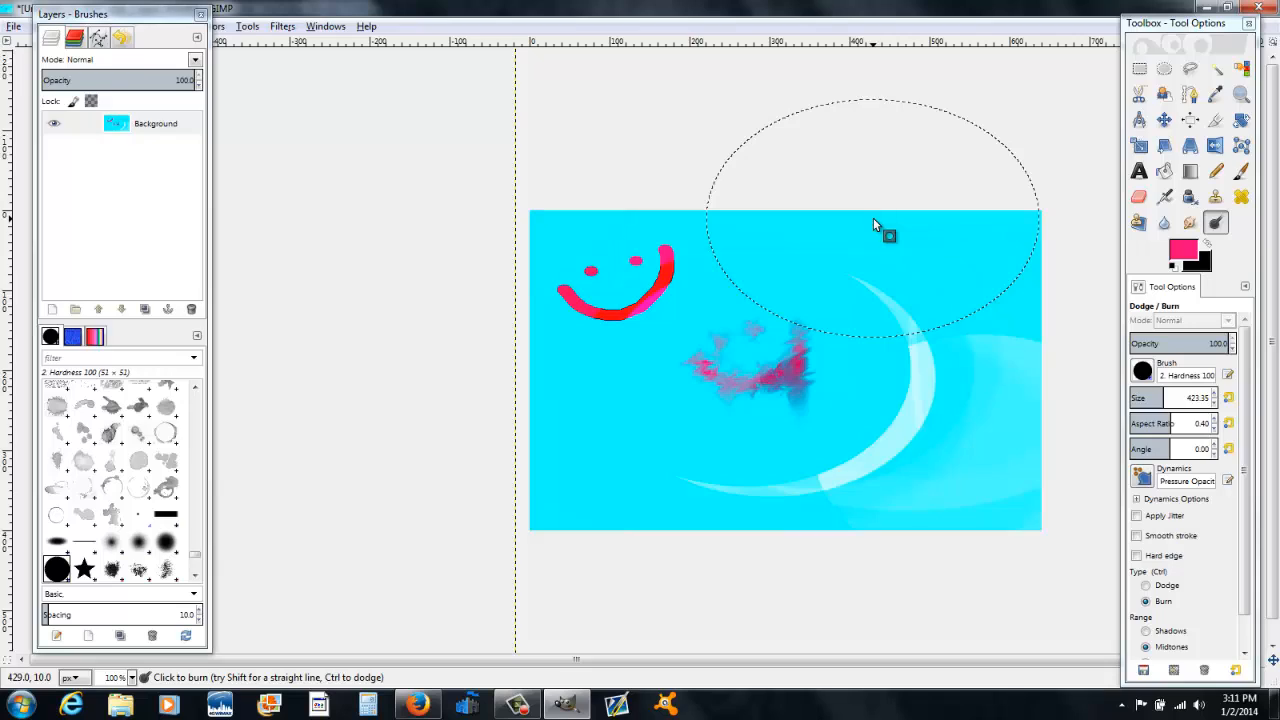
Step: In Notepad, write "for some reason the video cut off there" and, after a blank line, "good thing i was done"
text(for some re)
text(ason the )
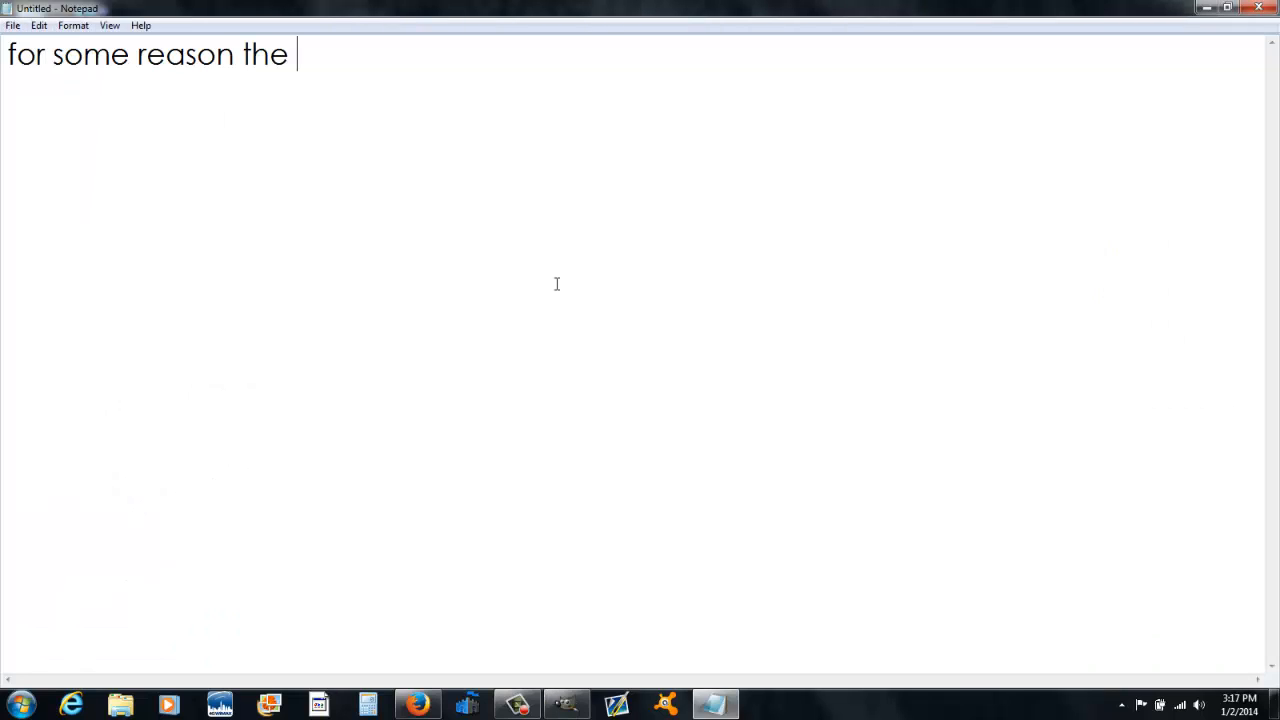
text(video cut o)
text(ff there)
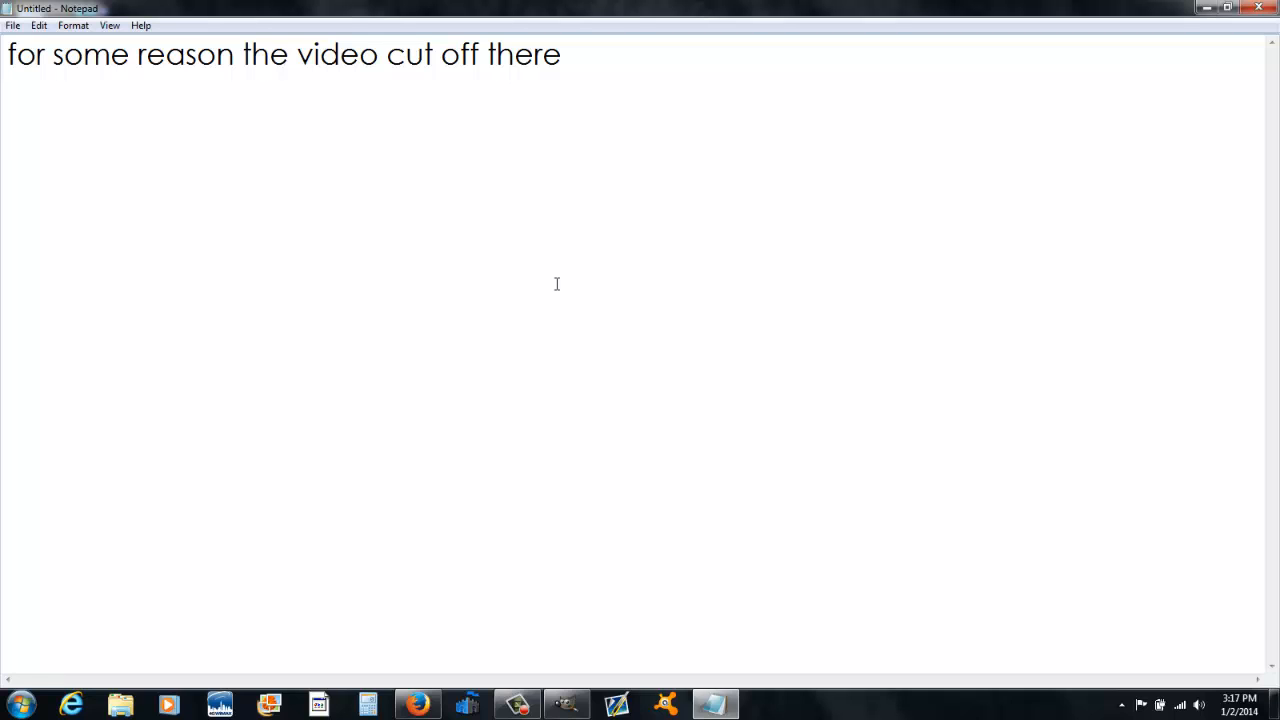
key(Return)
key(Return)
text(good thing i was done)
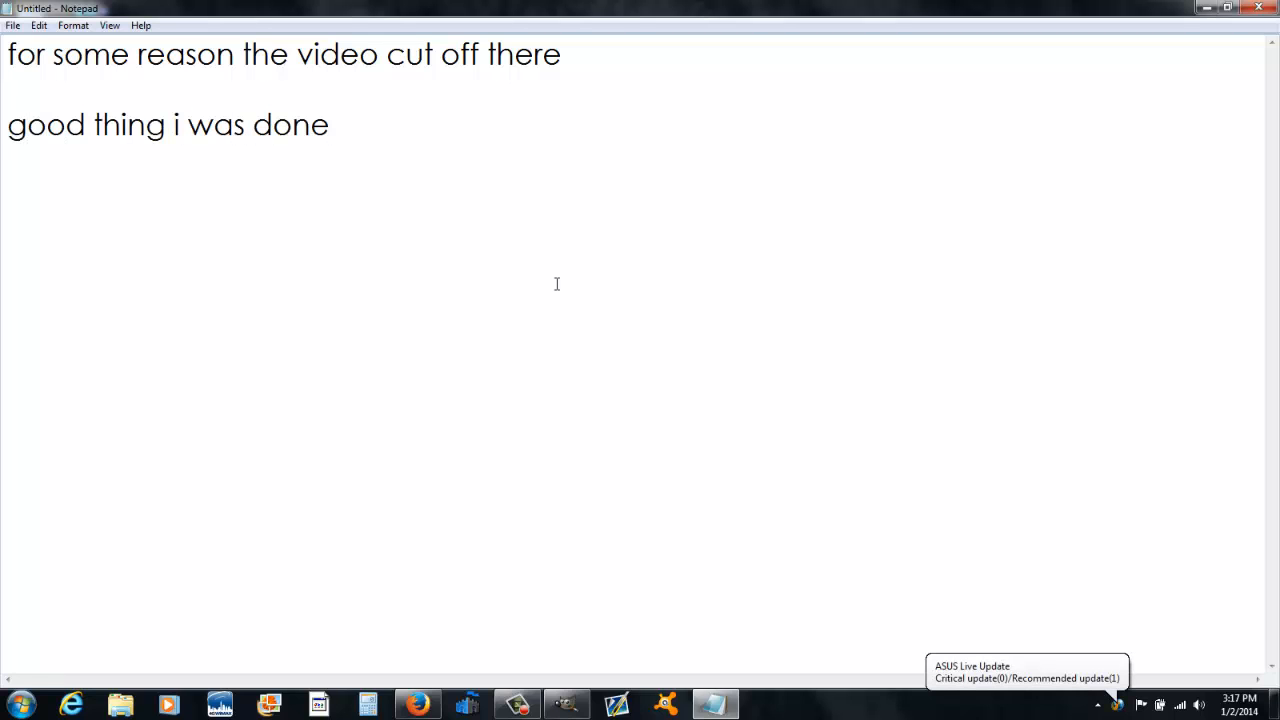
text( explaining all the tools XD)
Step: Complete the line with " explaining all the tools XD" and add lines "Thanks for watching :)" and "I hope"
key(Return)
key(Return)
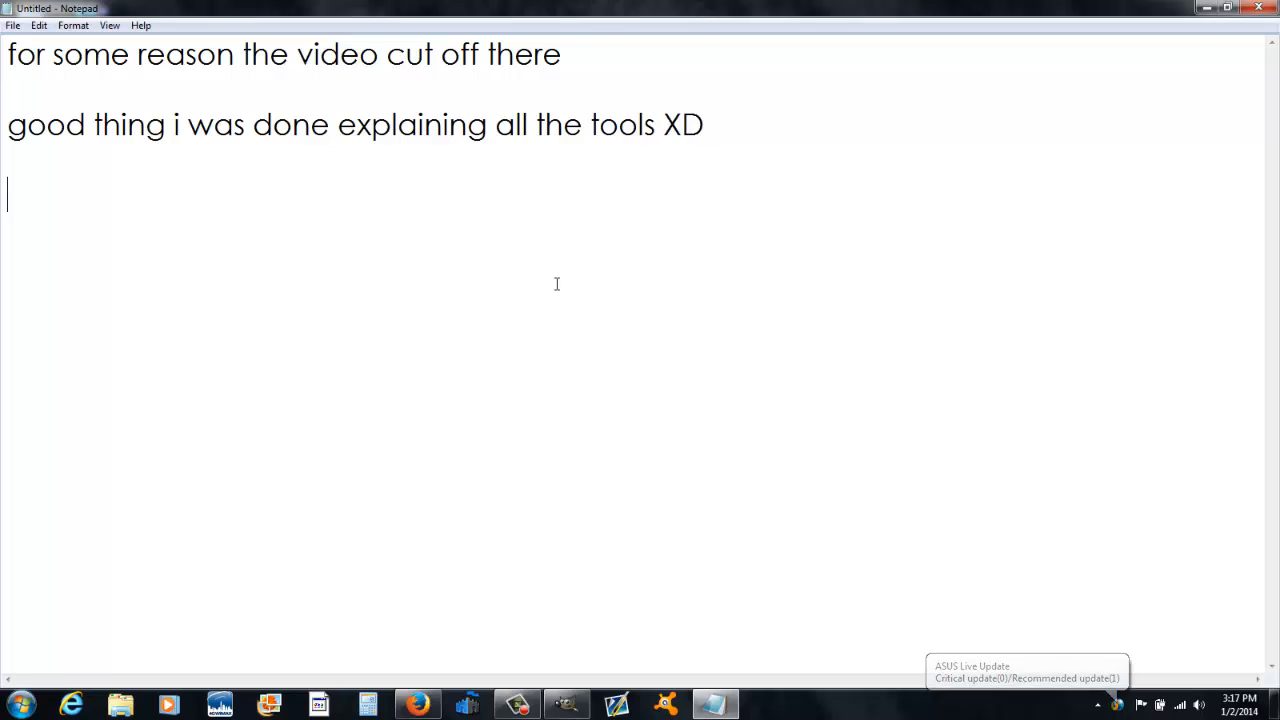
text(Thanks for watching )
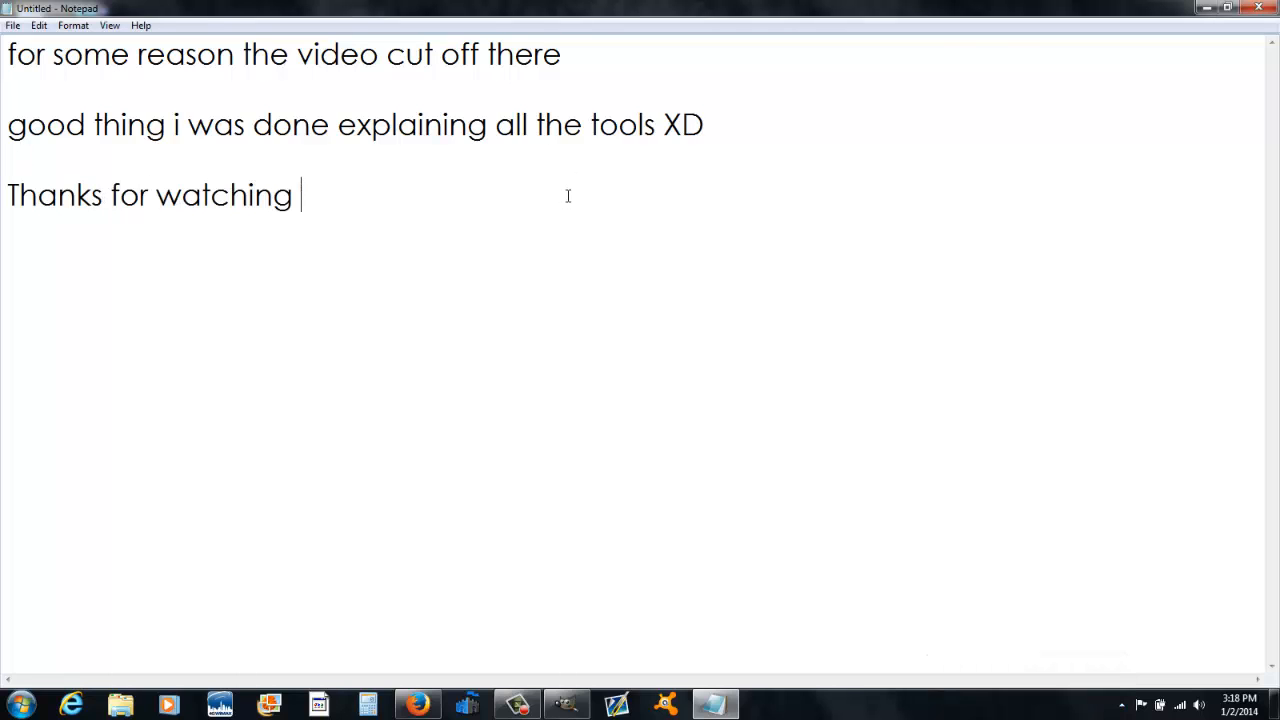
text(:)  I hope)
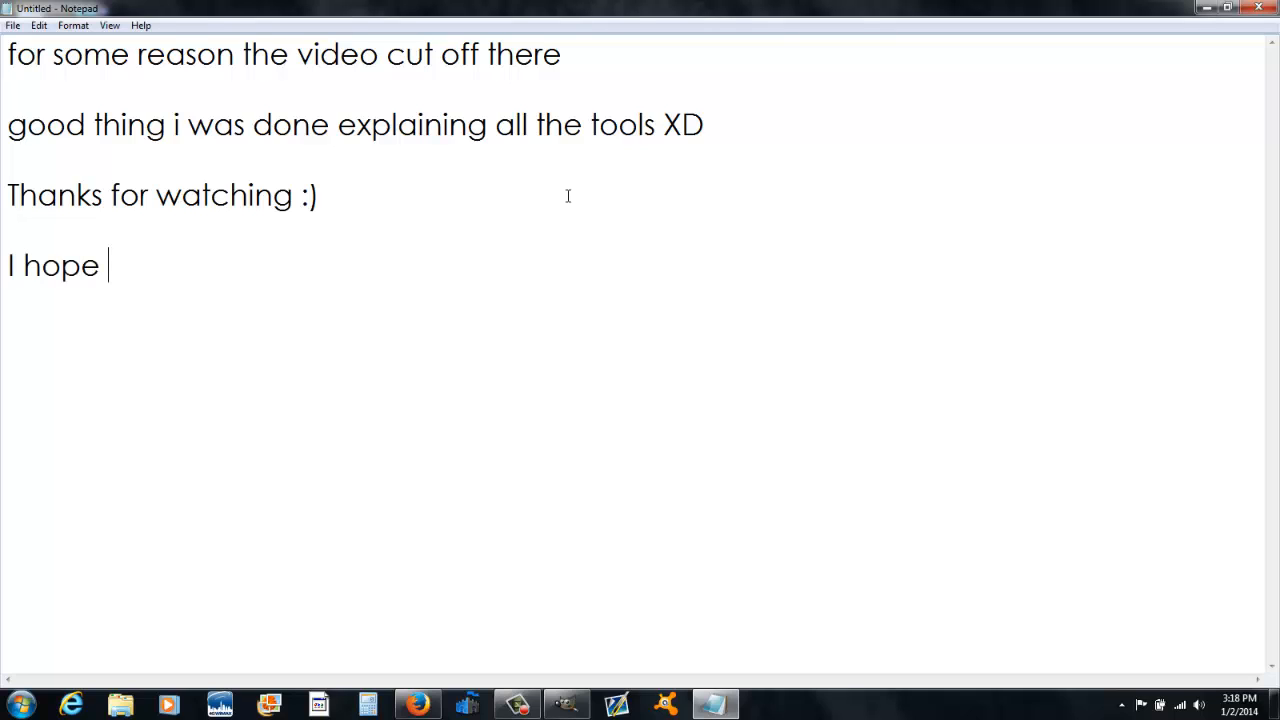
text( i helped explain how to us)
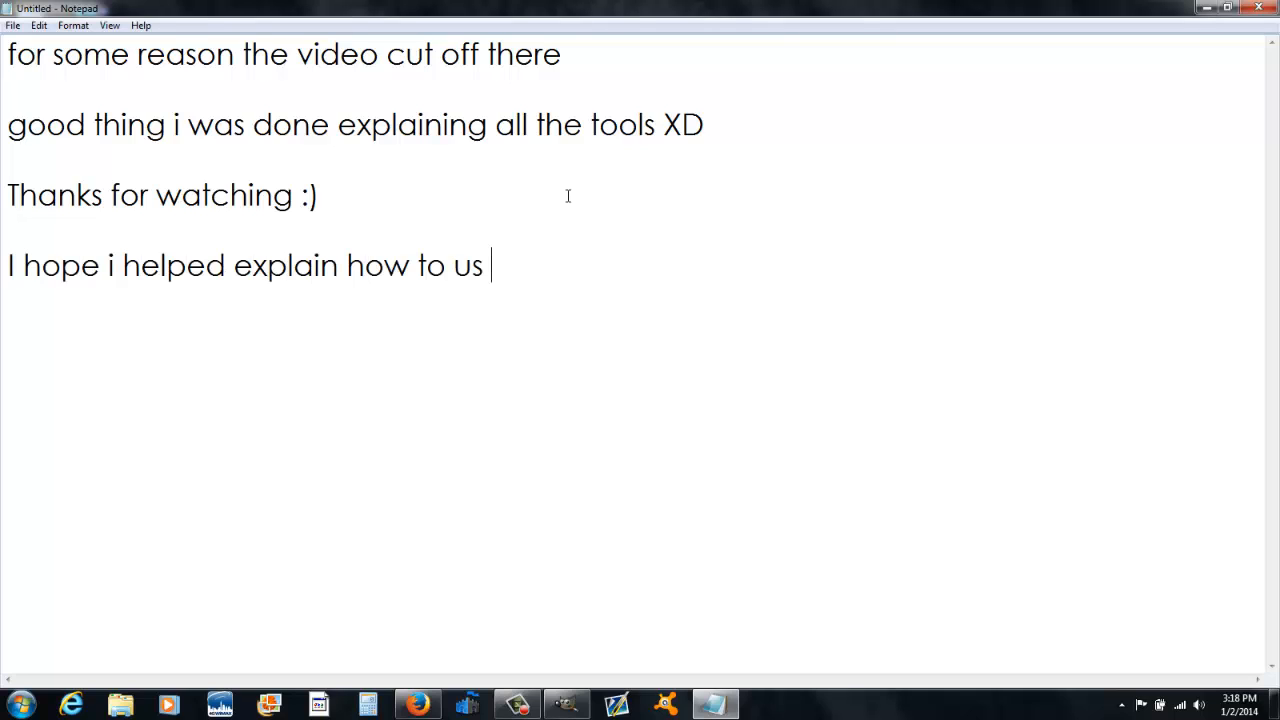
Step: Continue with "i helped explain how to use the tools more." and start a line "If you want me to go into su"
key(BackSpace)
text(e the tools more.)
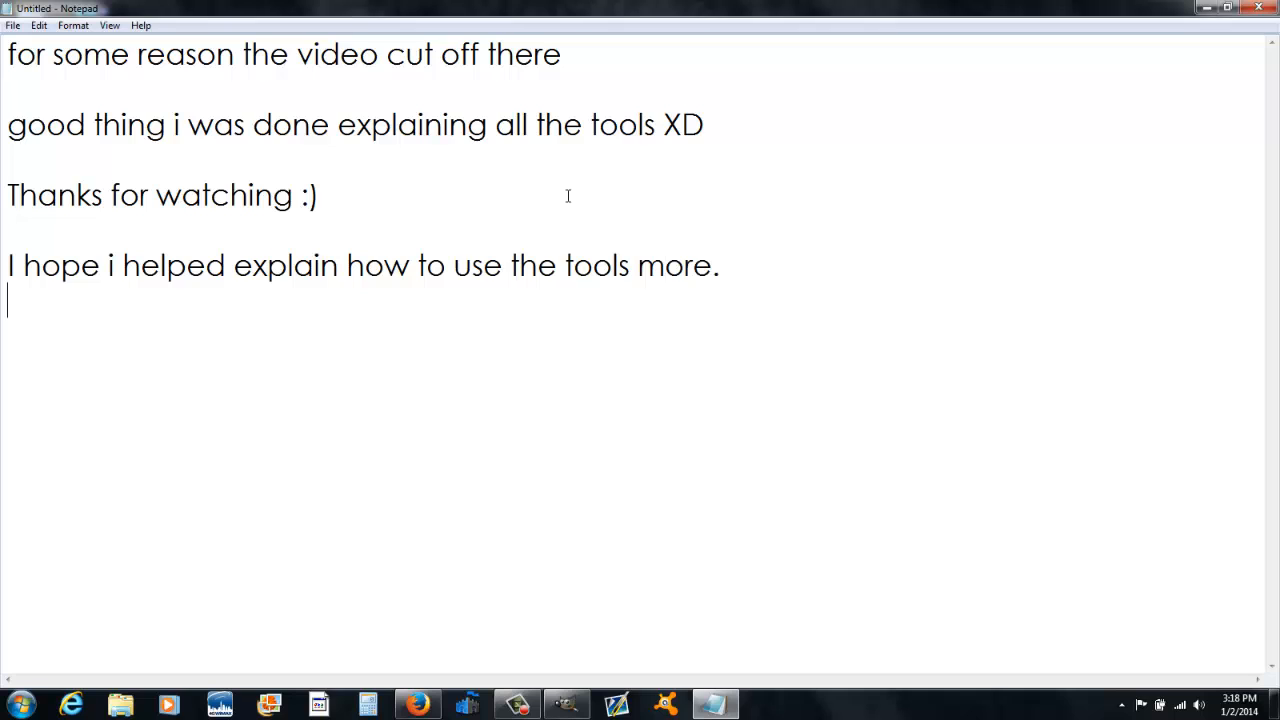
text(you want me to go into su)
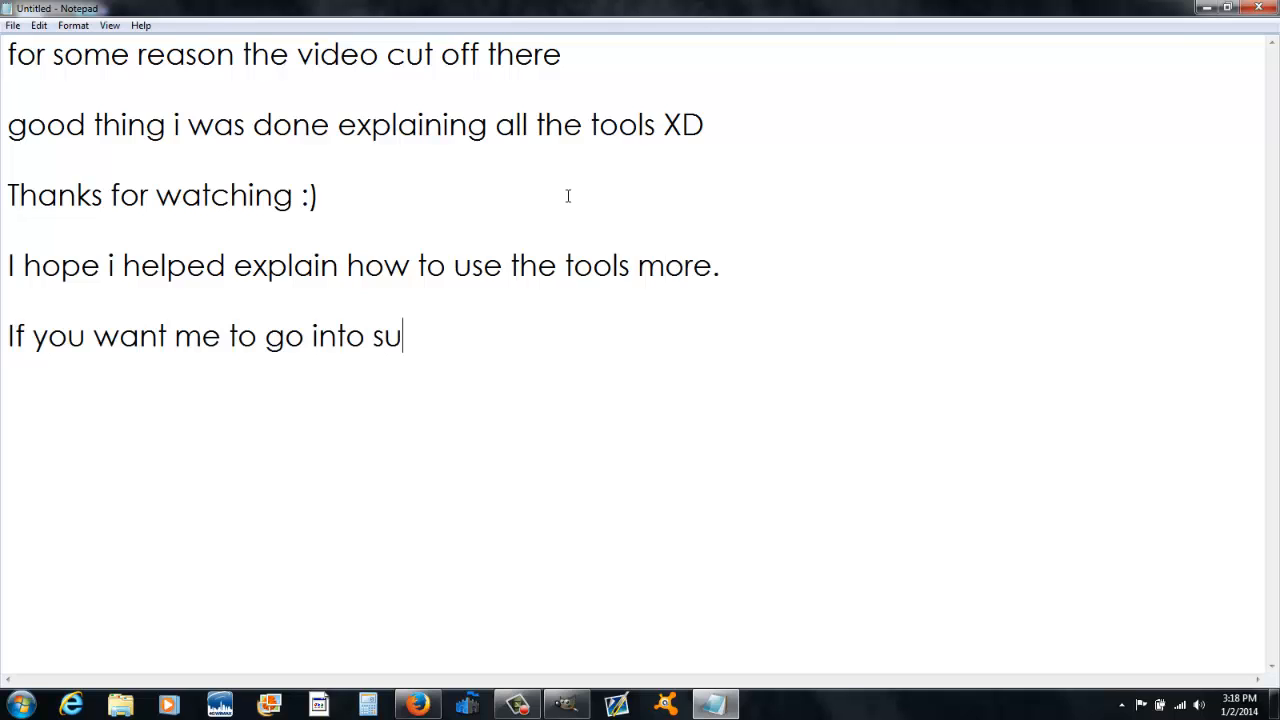